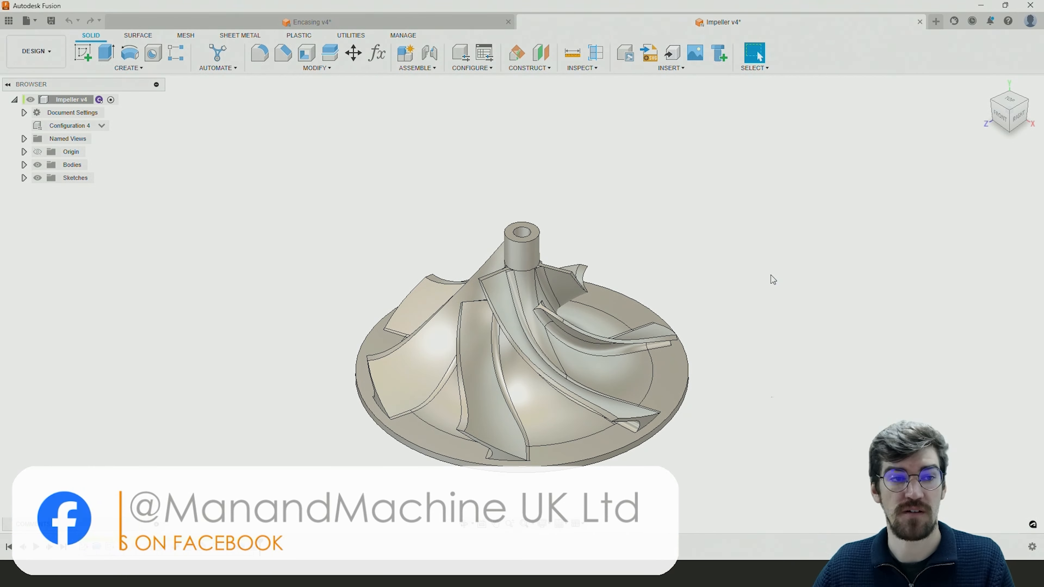
# Step: Activate Configuration 1 of the impeller in the configuration table
pyautogui.keyDown('shift'); pyautogui.moveTo(697, 234); pyautogui.dragTo(638, 205, button='middle'); pyautogui.keyUp('shift')
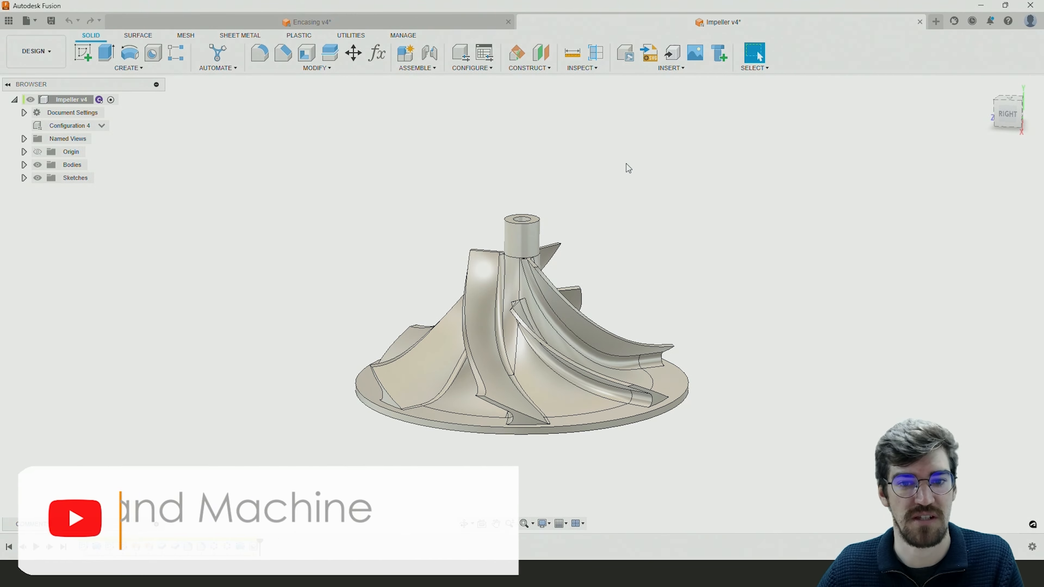
pyautogui.keyDown('shift'); pyautogui.moveTo(618, 191); pyautogui.dragTo(704, 242, button='middle'); pyautogui.keyUp('shift')
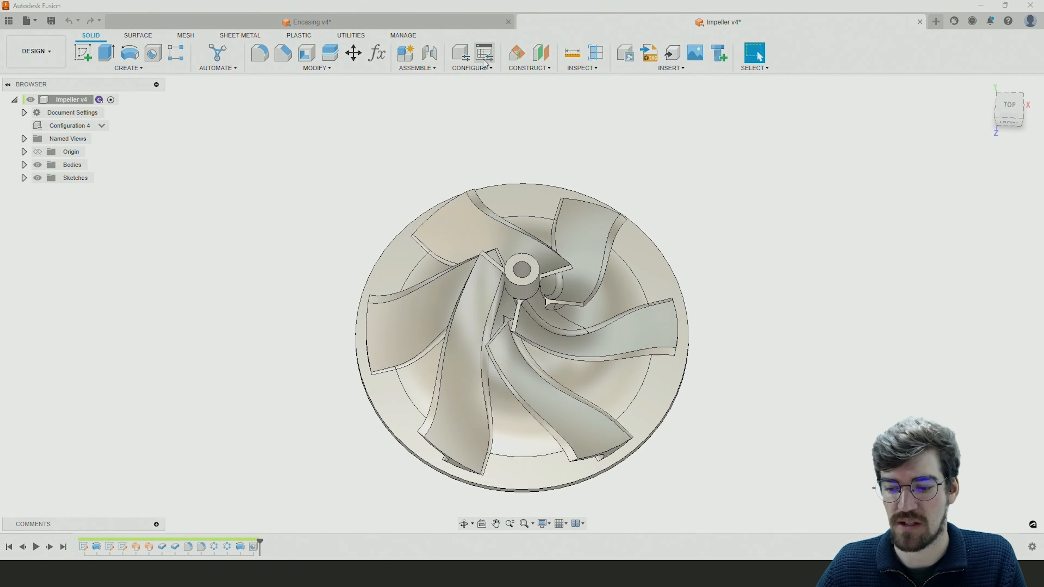
pyautogui.moveTo(390, 584); pyautogui.dragTo(806, 126)
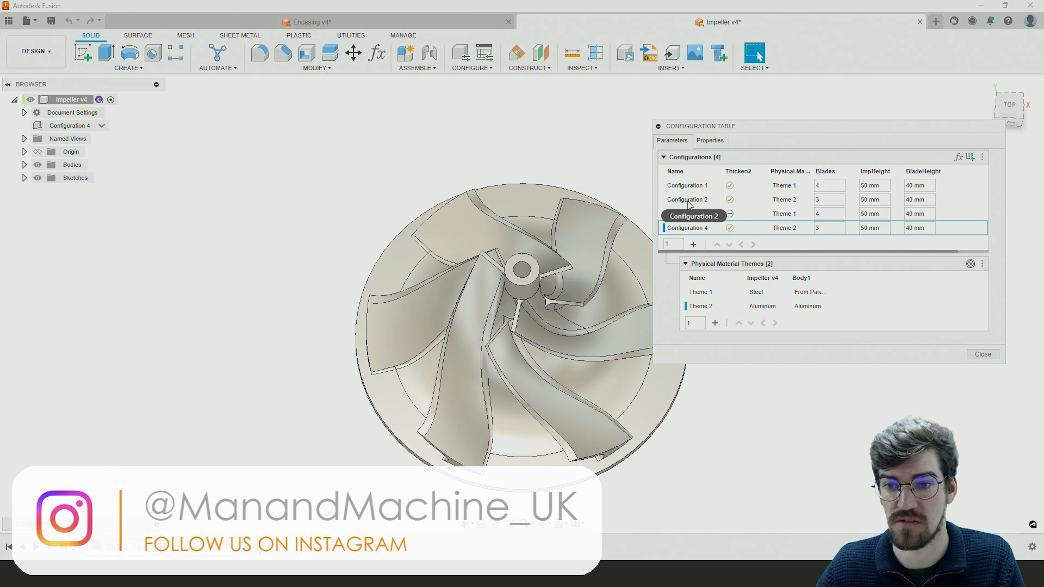
pyautogui.click(690, 189)
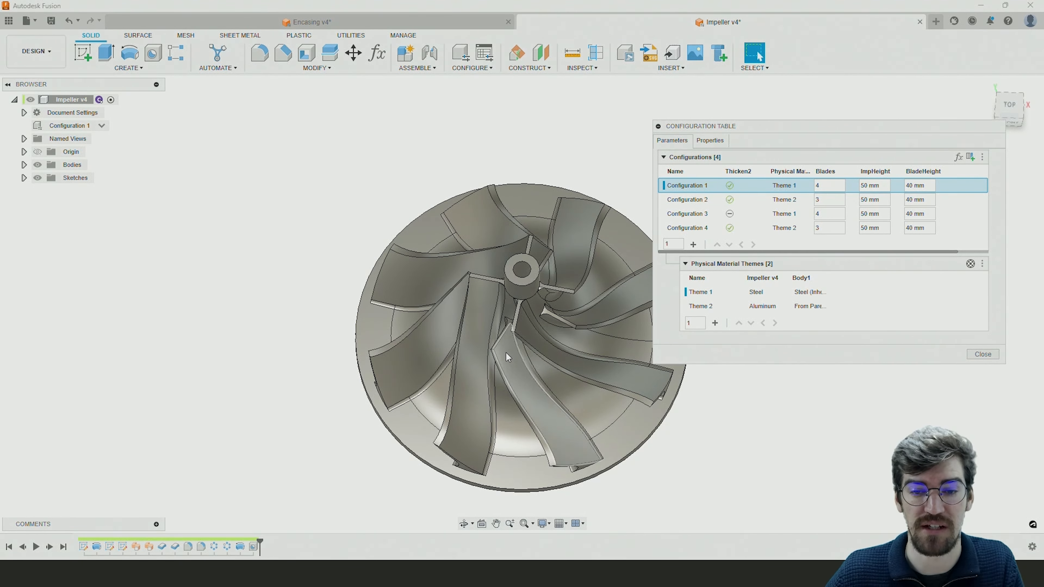
pyautogui.keyDown('shift'); pyautogui.moveTo(521, 291); pyautogui.dragTo(510, 262, button='middle'); pyautogui.keyUp('shift')
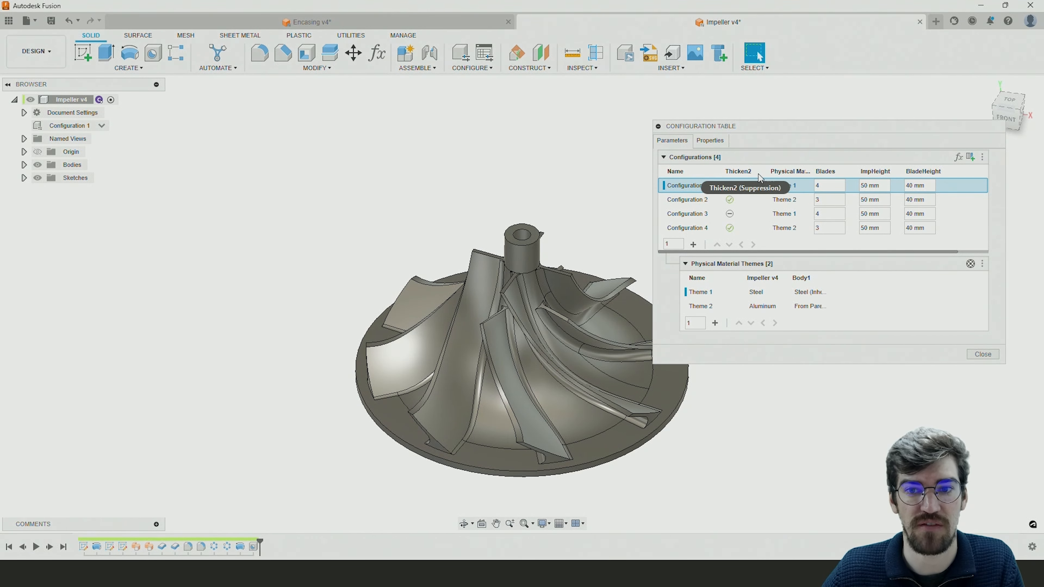
pyautogui.click(972, 355)
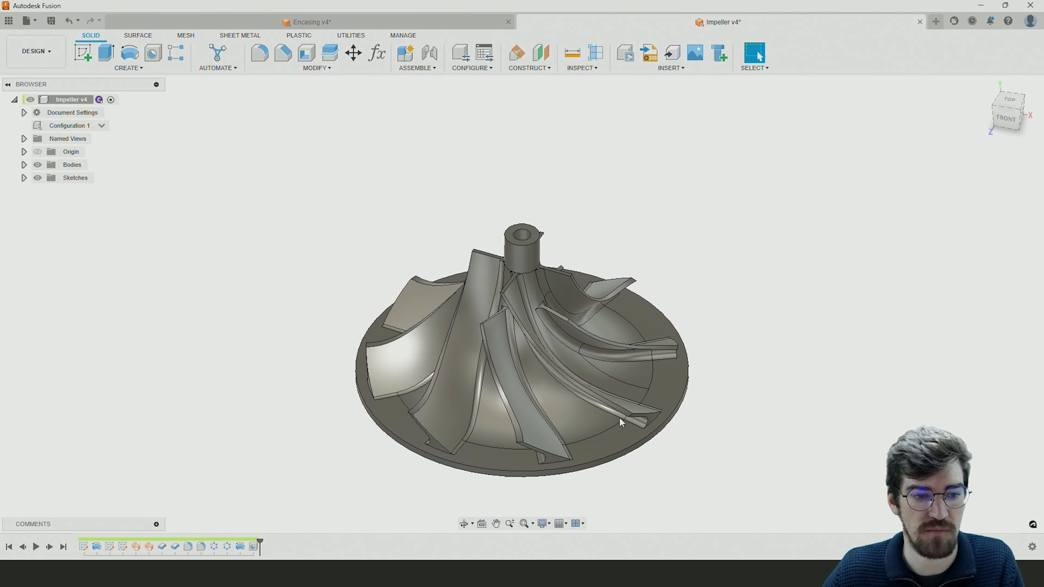
# Step: Rename the Thicken2 feature in the impeller's design history as Splitter
pyautogui.click(172, 548)
pyautogui.rightClick(172, 548)
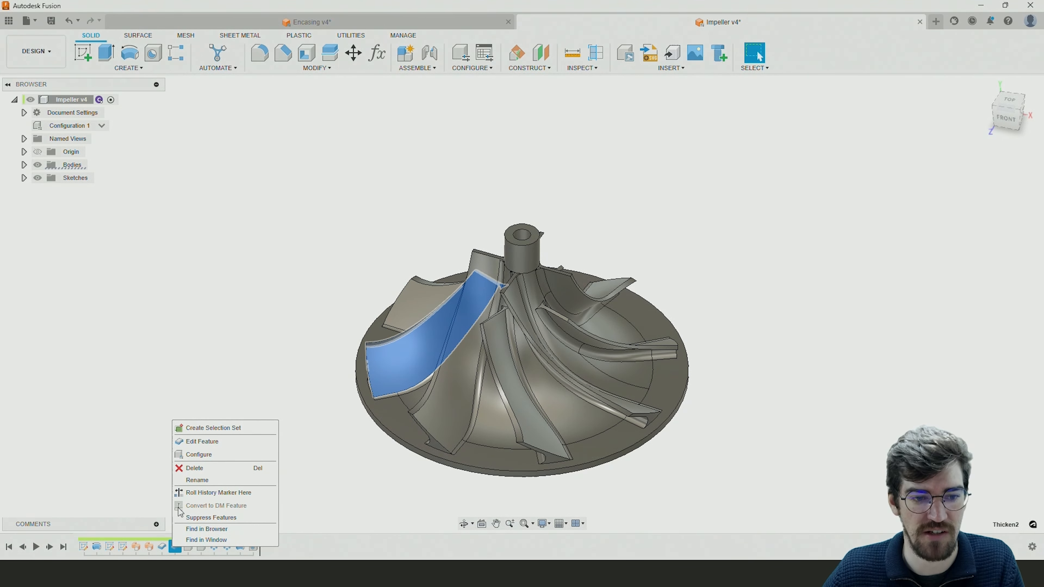
pyautogui.click(191, 480)
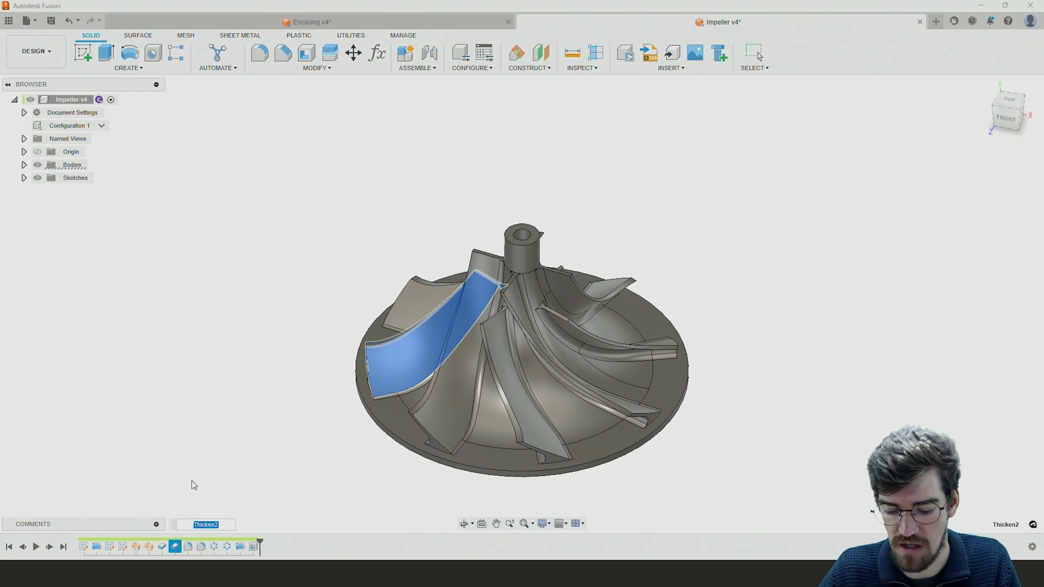
pyautogui.write('Splitter')
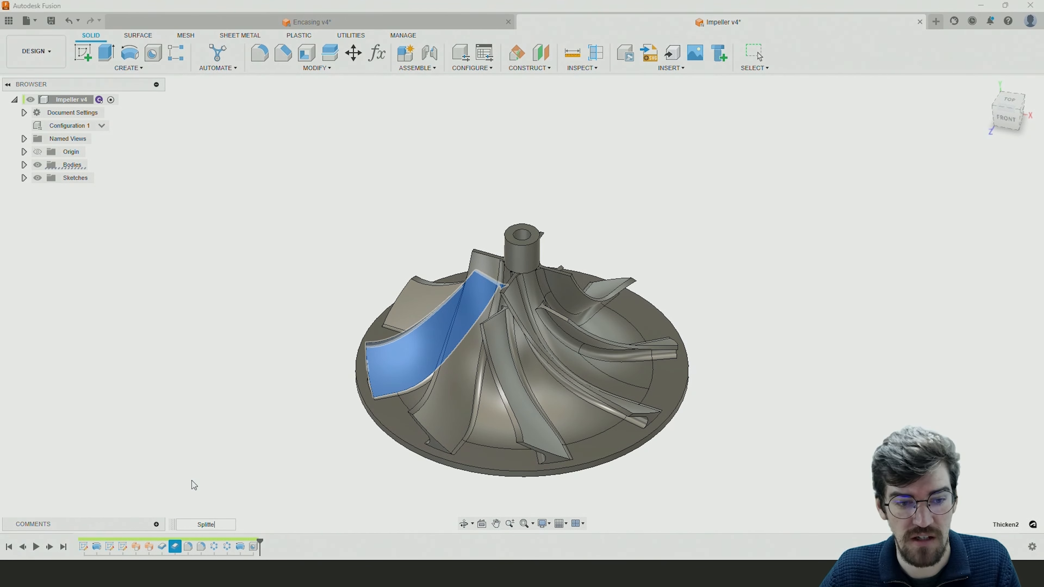
pyautogui.press('Return')
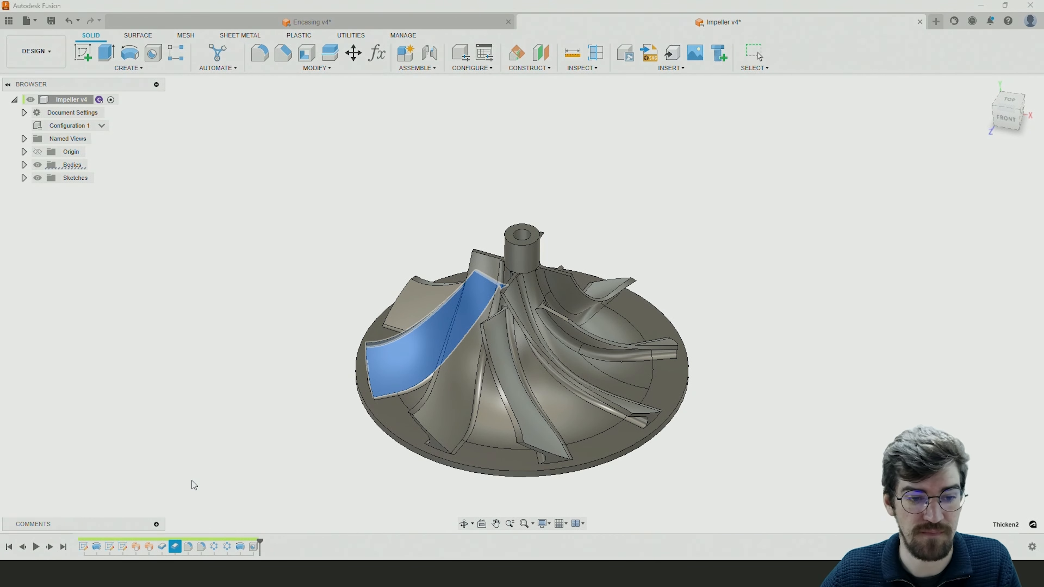
pyautogui.rightClick(162, 546)
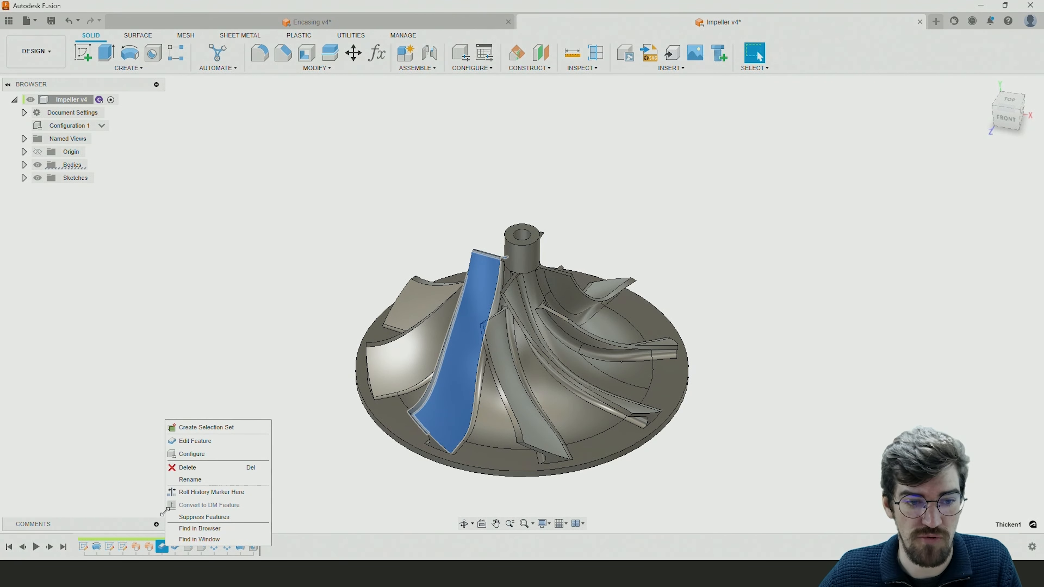
pyautogui.click(194, 442)
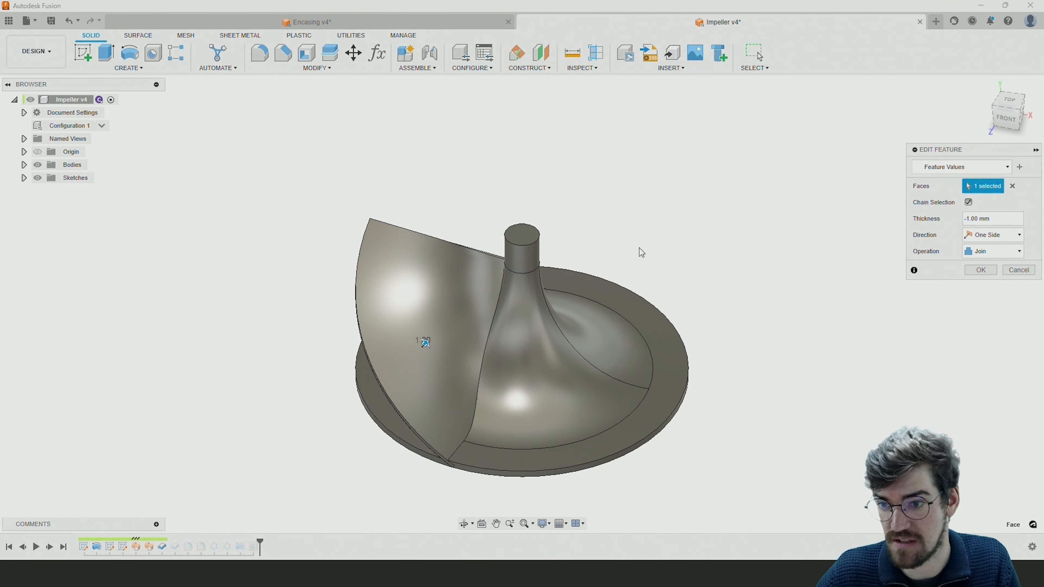
pyautogui.click(1018, 270)
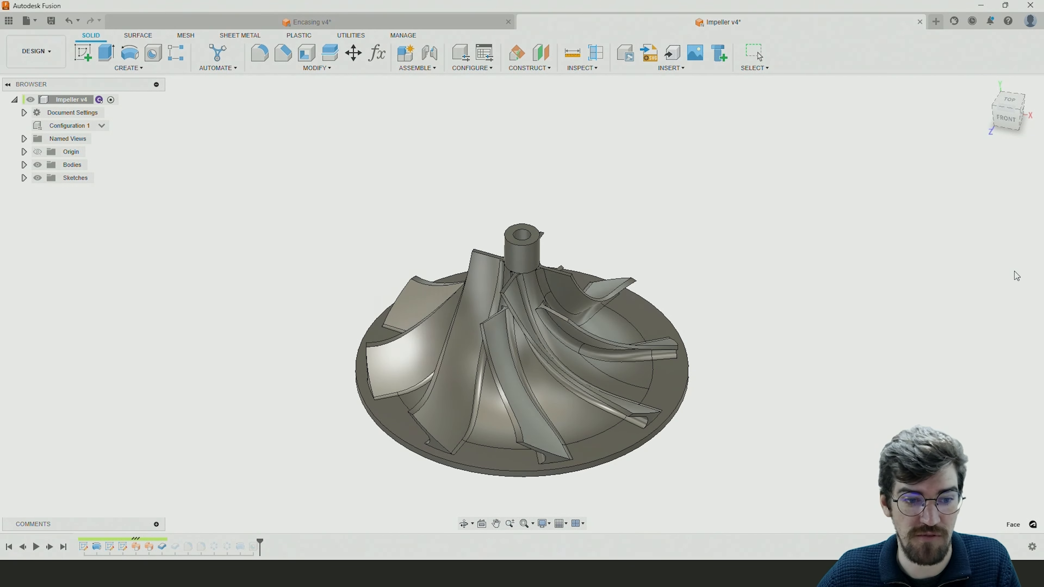
# Step: Rename the Thicken1 feature in the impeller's design history as Primary
pyautogui.rightClick(163, 550)
pyautogui.click(189, 478)
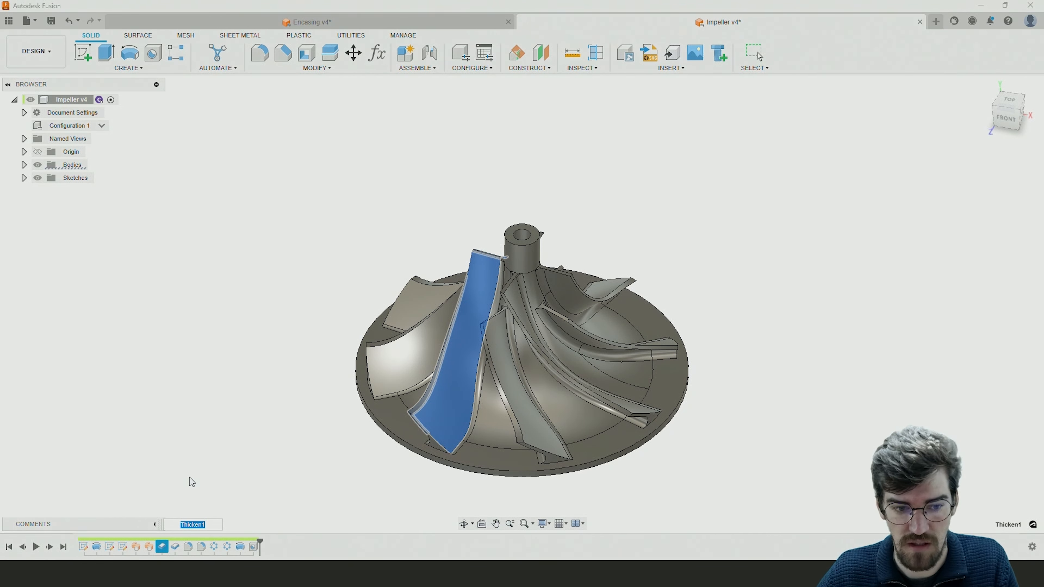
pyautogui.write('Primary')
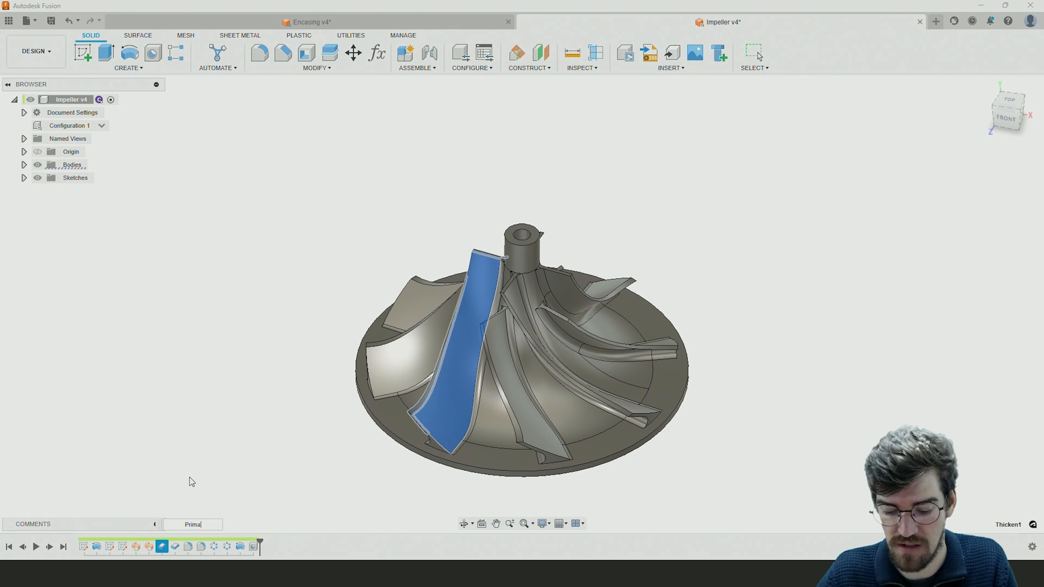
pyautogui.press('Return')
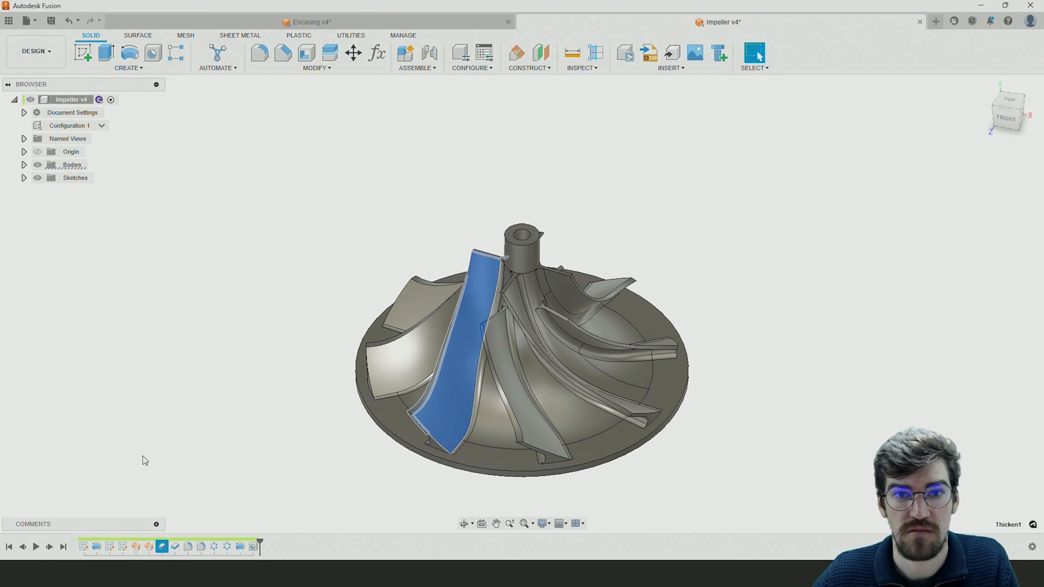
# Step: Review the configured features in the configuration table and the user parameters that drive the impeller
pyautogui.click(242, 324)
pyautogui.click(492, 58)
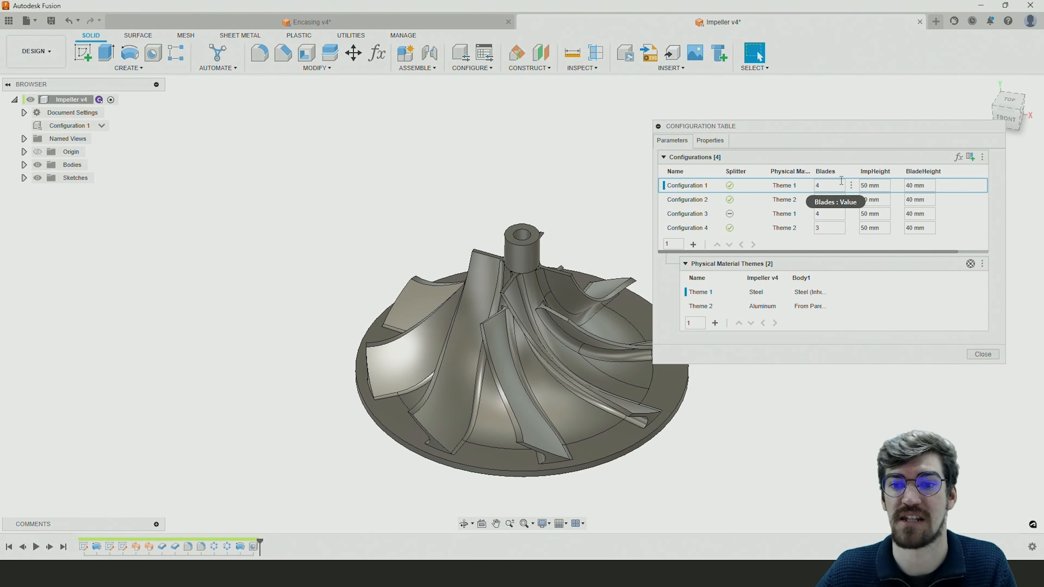
pyautogui.click(982, 354)
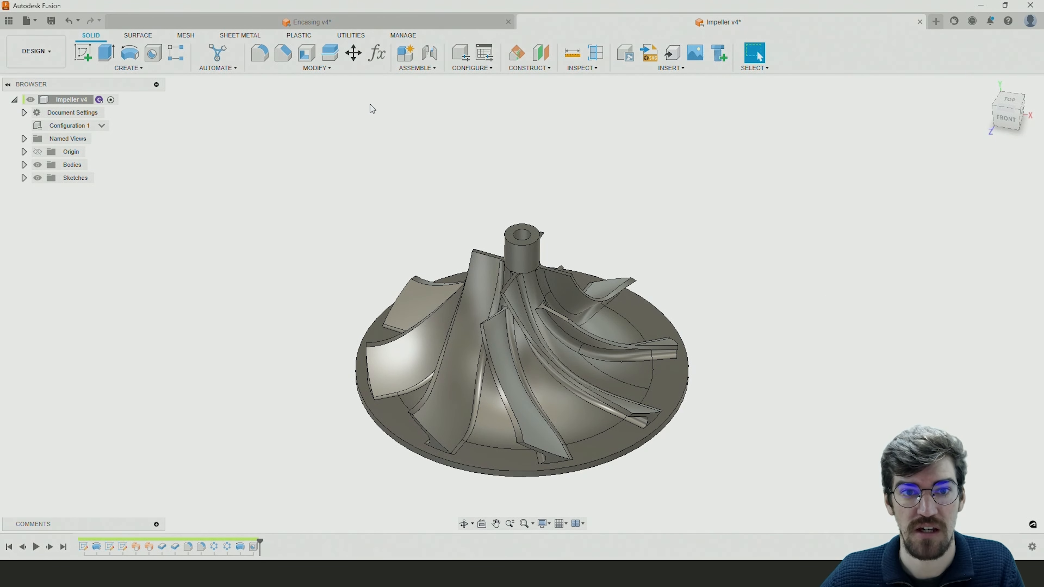
pyautogui.click(376, 53)
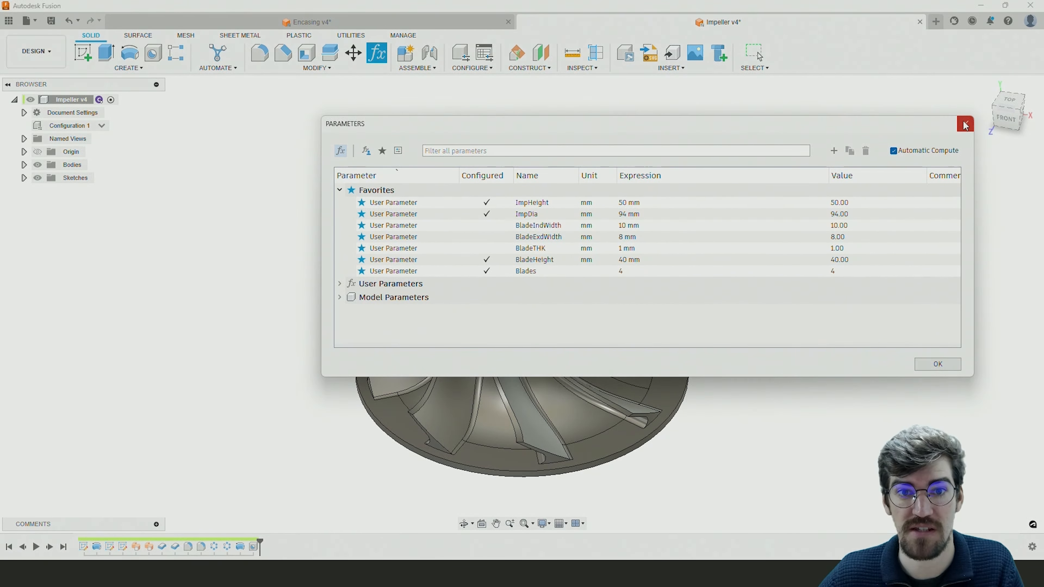
pyautogui.click(986, 112)
# Step: Set the physical material of Configuration 1 to Theme 2 in the configuration table
pyautogui.click(484, 52)
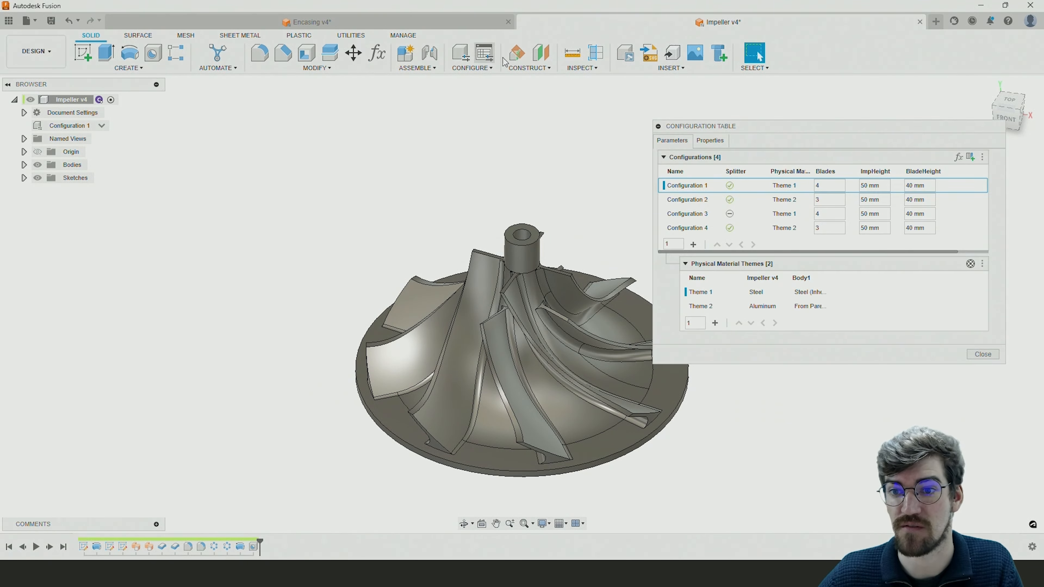
pyautogui.click(828, 185)
pyautogui.click(785, 185)
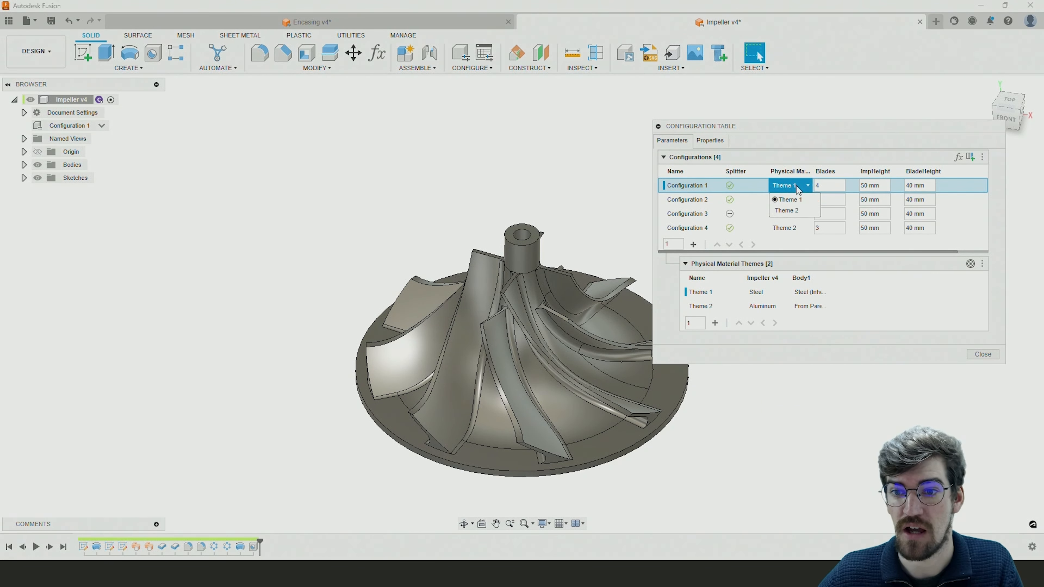
pyautogui.click(794, 216)
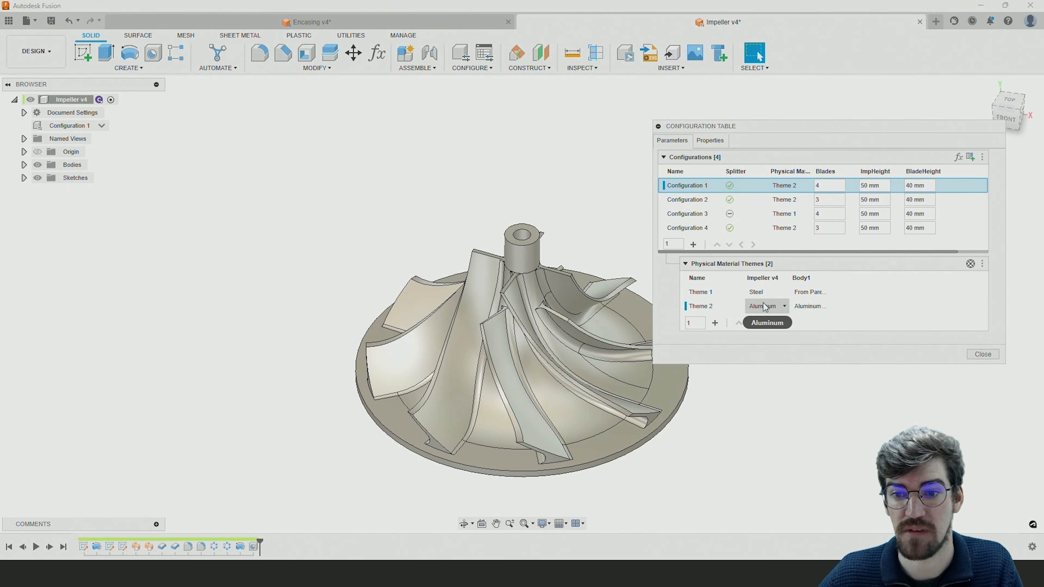
pyautogui.click(982, 354)
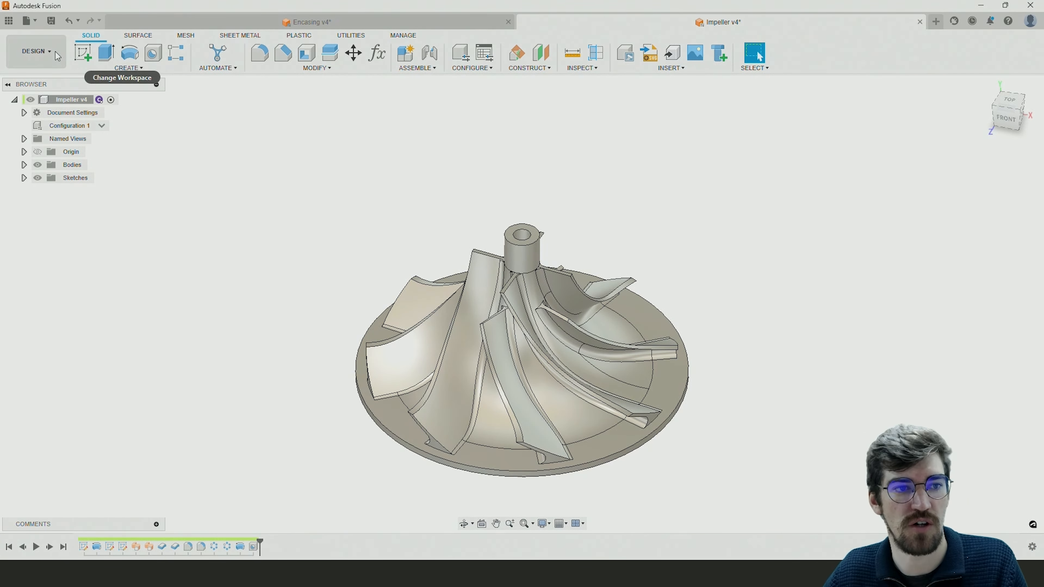
# Step: Switch to the Simulation workspace and create a Modal Frequencies study for the impeller
pyautogui.click(48, 62)
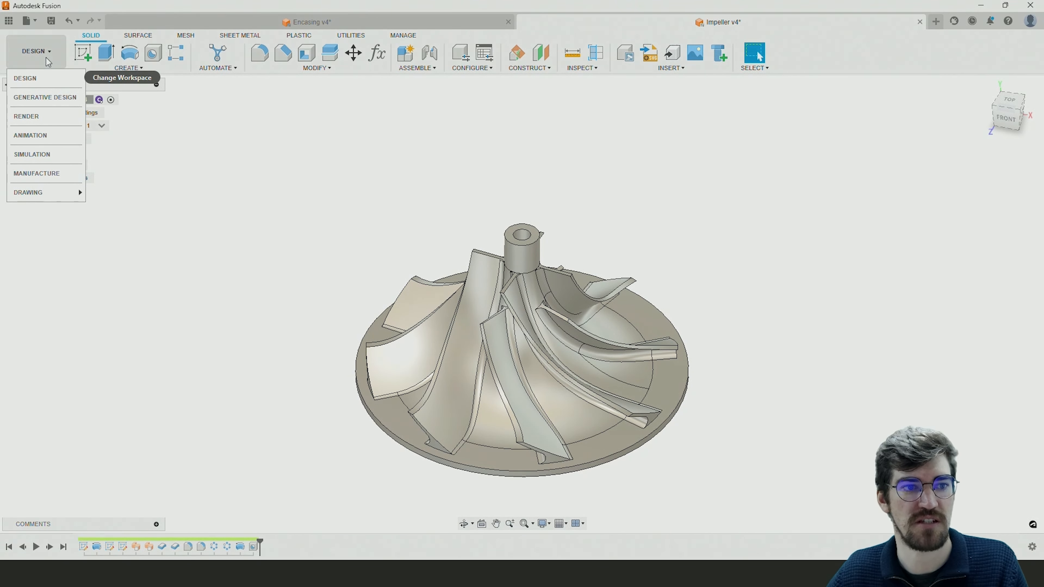
pyautogui.click(32, 154)
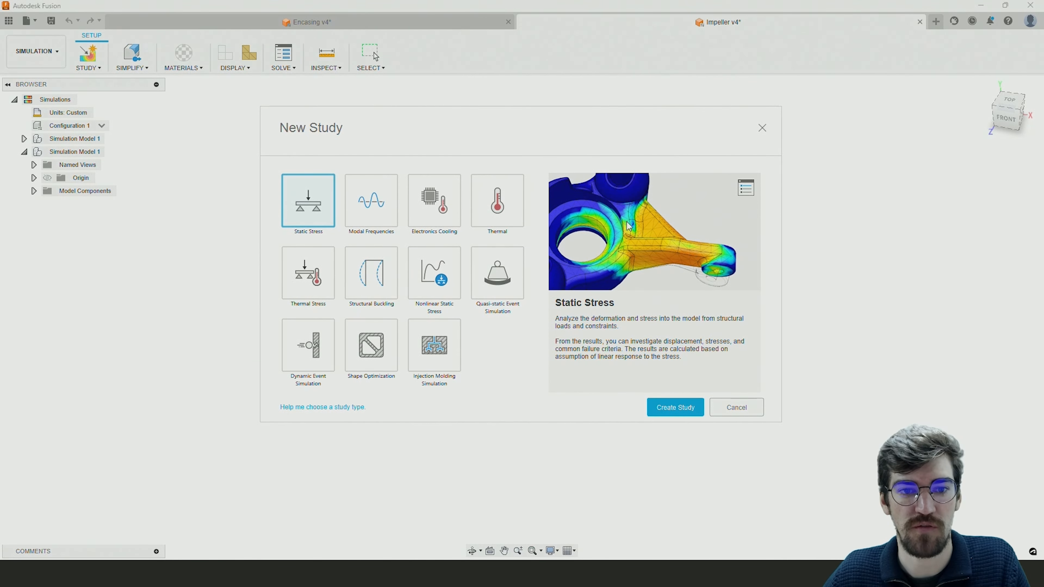
pyautogui.click(380, 221)
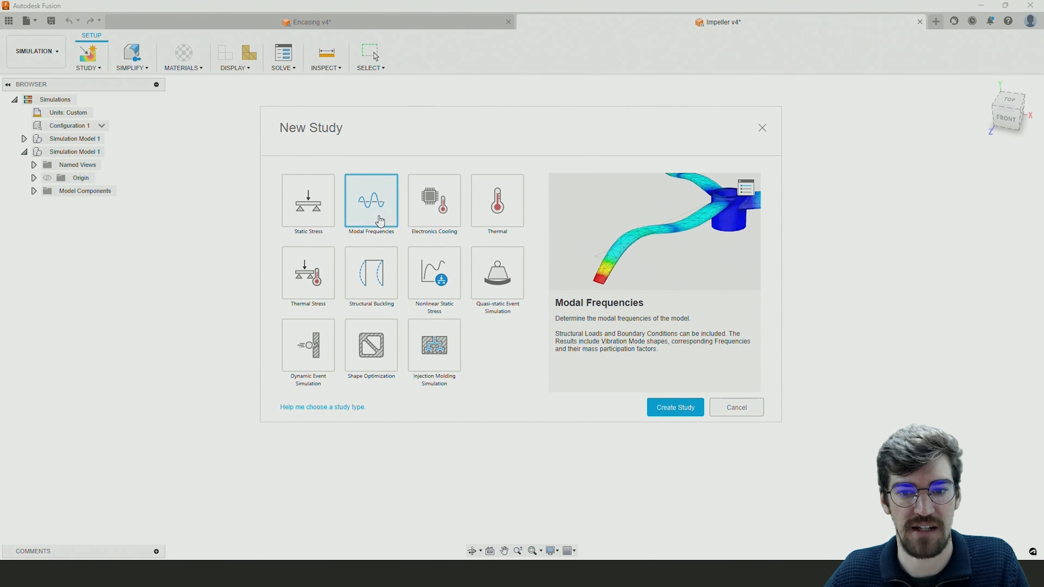
pyautogui.click(667, 408)
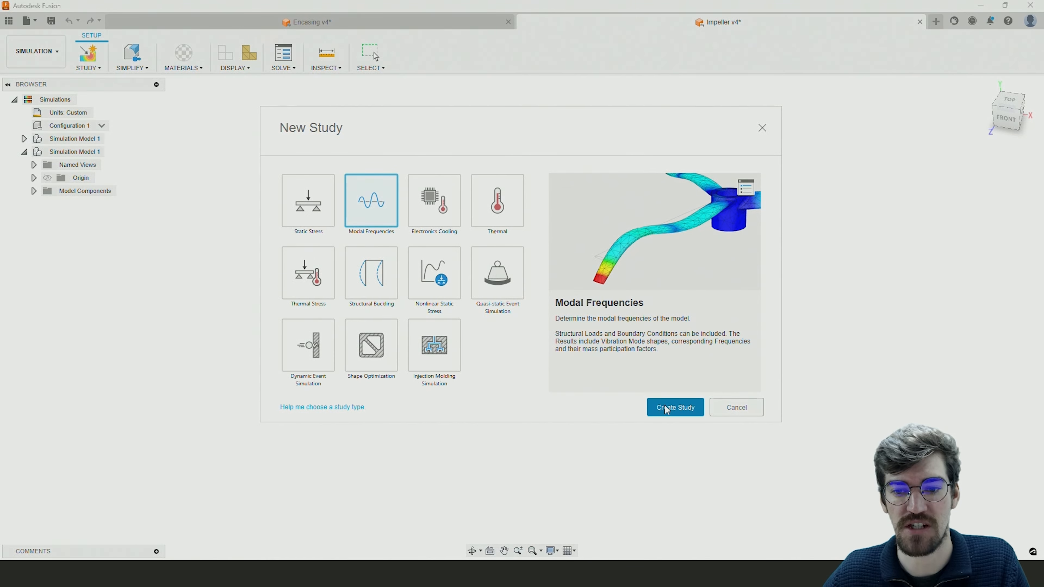
# Step: Examine the impeller simulation model from several angles and list the bodies among its model components
pyautogui.moveTo(687, 321)
pyautogui.keyDown('shift'); pyautogui.mouseDown(button='middle')
pyautogui.moveTo(711, 289)
pyautogui.moveTo(697, 283)
pyautogui.moveTo(702, 311)
pyautogui.mouseUp(button='middle'); pyautogui.keyUp('shift')
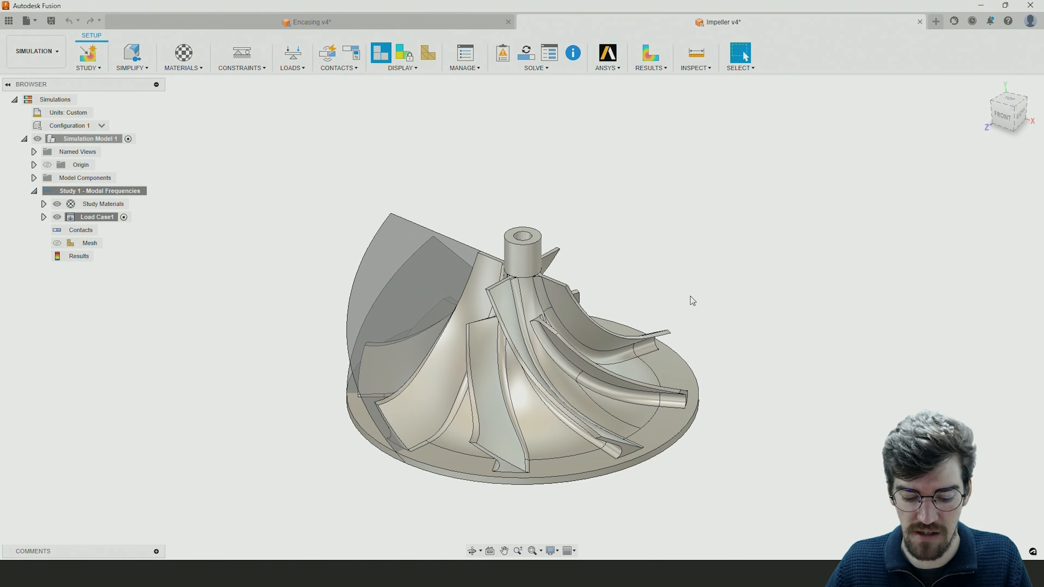
pyautogui.keyDown('shift'); pyautogui.moveTo(684, 303); pyautogui.dragTo(724, 302, button='middle'); pyautogui.keyUp('shift')
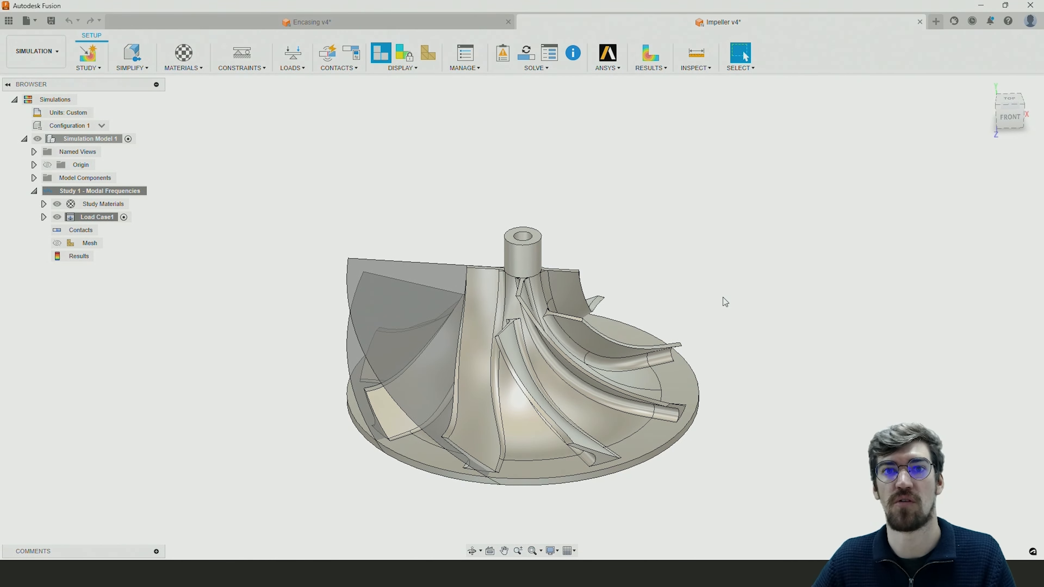
pyautogui.keyDown('shift'); pyautogui.moveTo(714, 304); pyautogui.dragTo(728, 308, button='middle'); pyautogui.keyUp('shift')
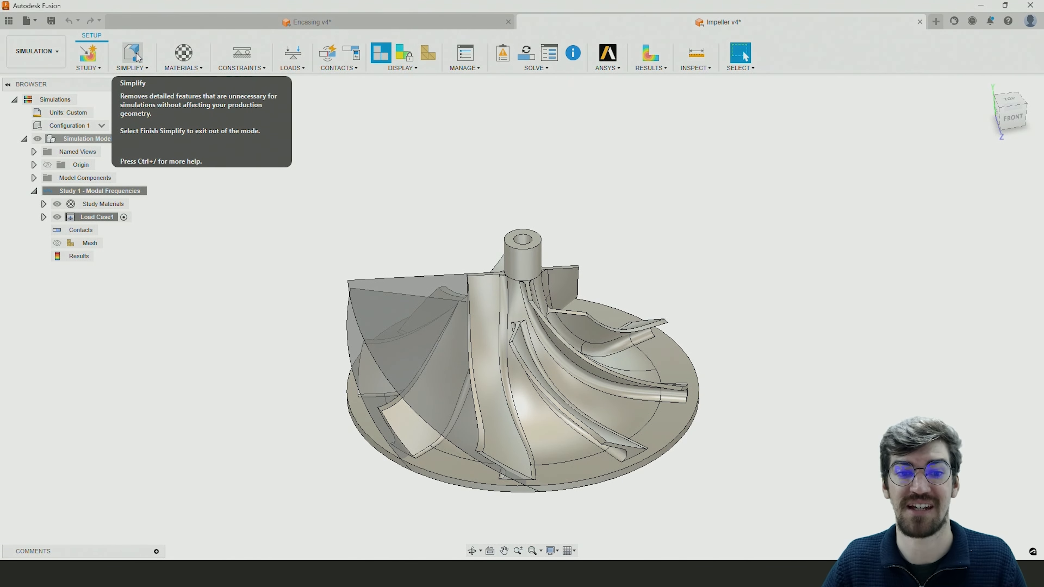
pyautogui.click(34, 178)
pyautogui.click(43, 190)
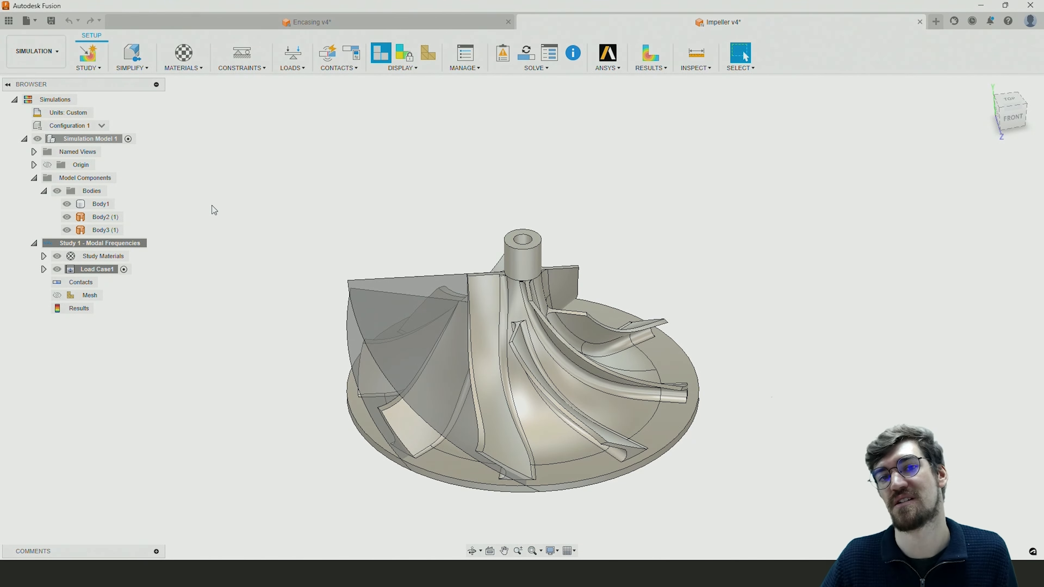
# Step: Open the impeller's simulation model for simplification and review the available solid modification tools
pyautogui.click(137, 59)
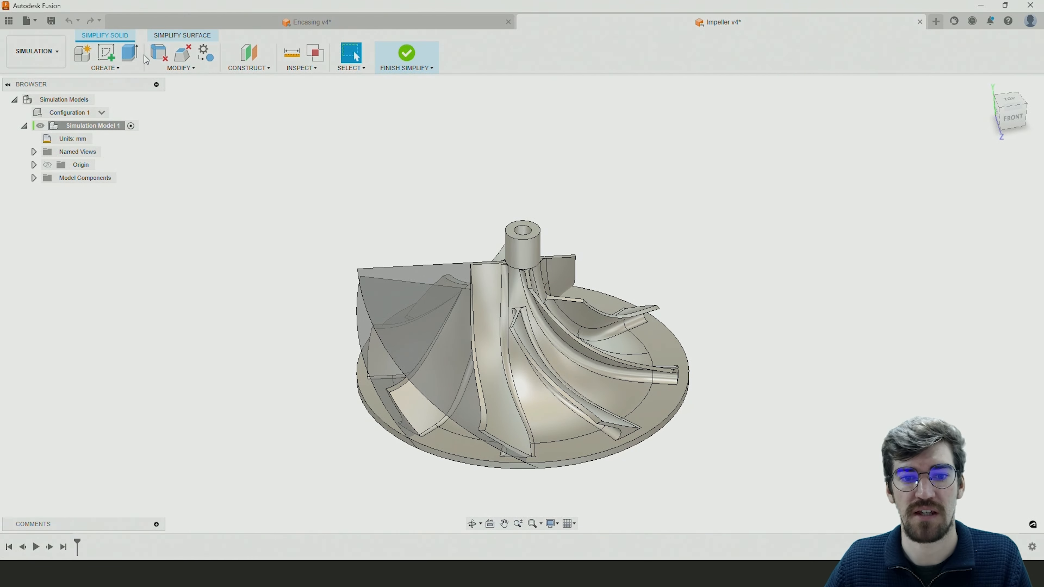
pyautogui.keyDown('shift'); pyautogui.moveTo(377, 250); pyautogui.dragTo(459, 242, button='middle'); pyautogui.keyUp('shift')
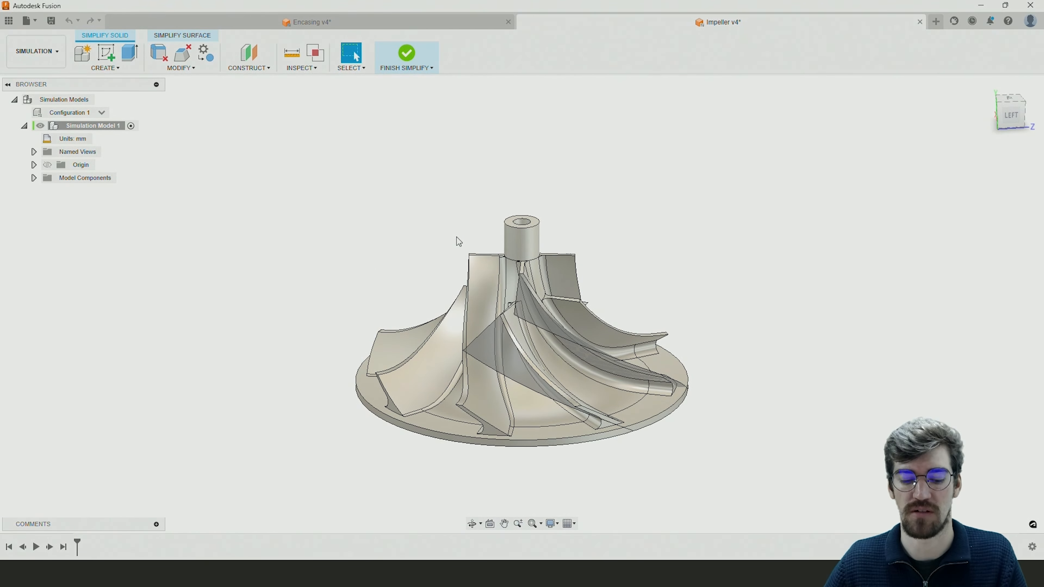
pyautogui.keyDown('shift'); pyautogui.moveTo(927, 145); pyautogui.dragTo(845, 168, button='middle'); pyautogui.keyUp('shift')
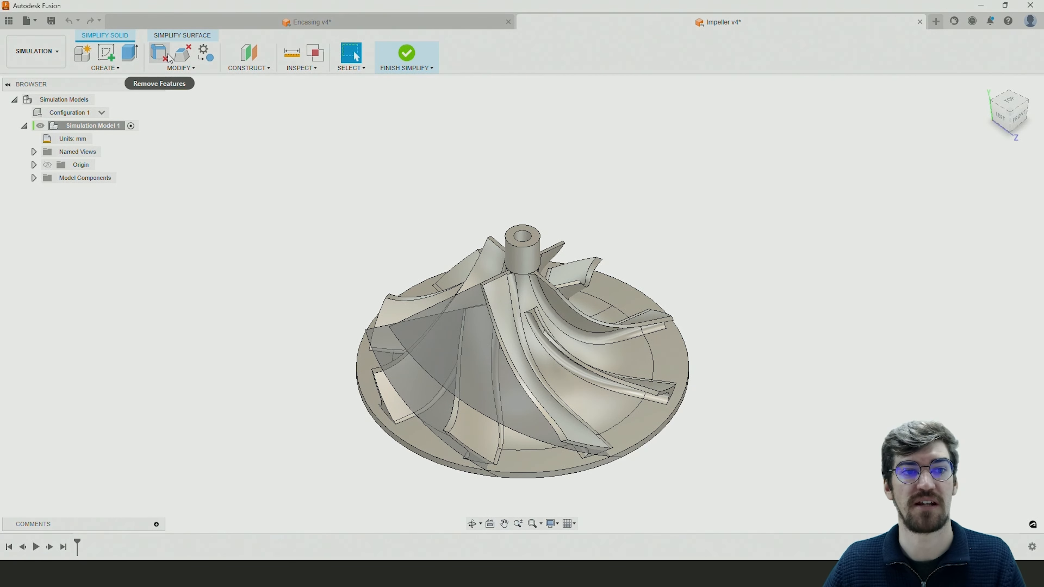
pyautogui.click(180, 69)
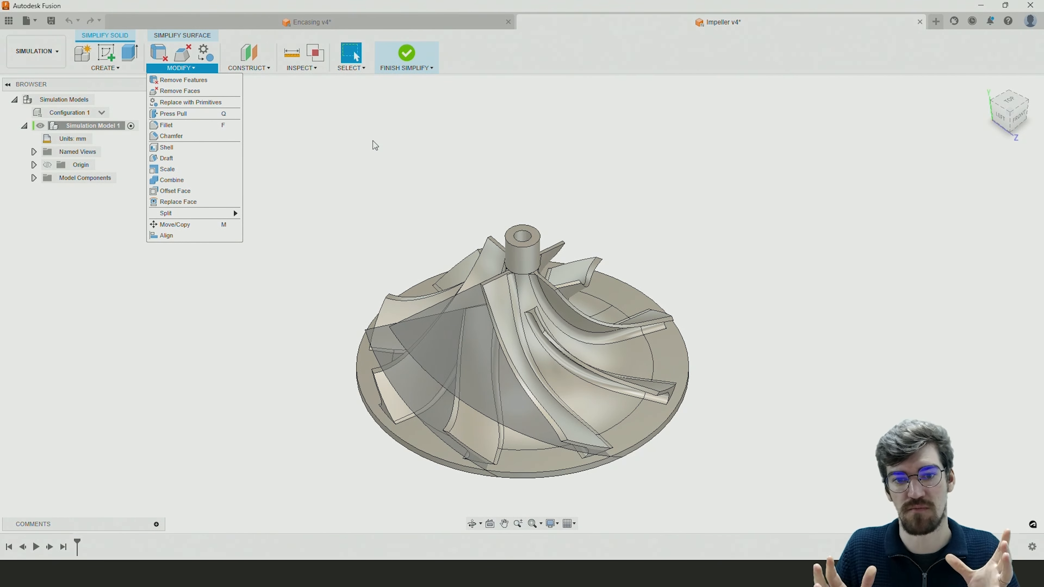
pyautogui.click(372, 141)
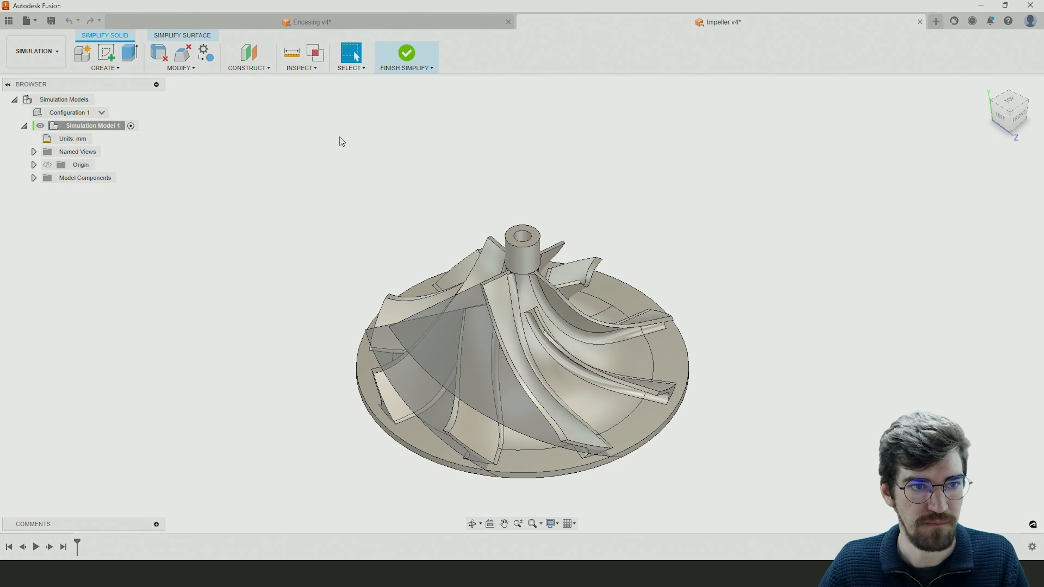
# Step: Remove the surface bodies Body2 (1) and Body3 (1) from the simulation model and finish simplifying
pyautogui.click(34, 178)
pyautogui.click(43, 191)
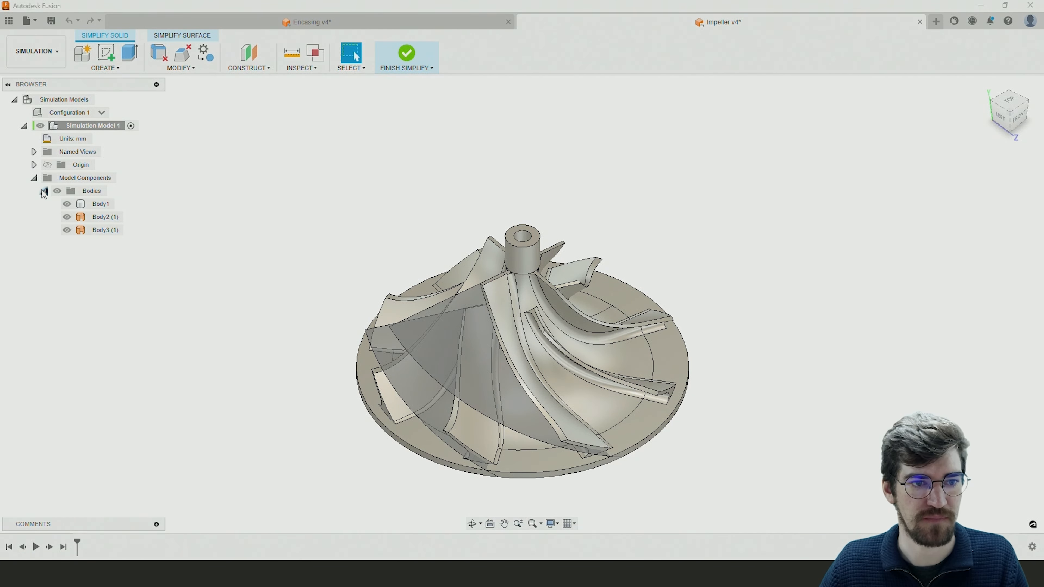
pyautogui.rightClick(110, 217)
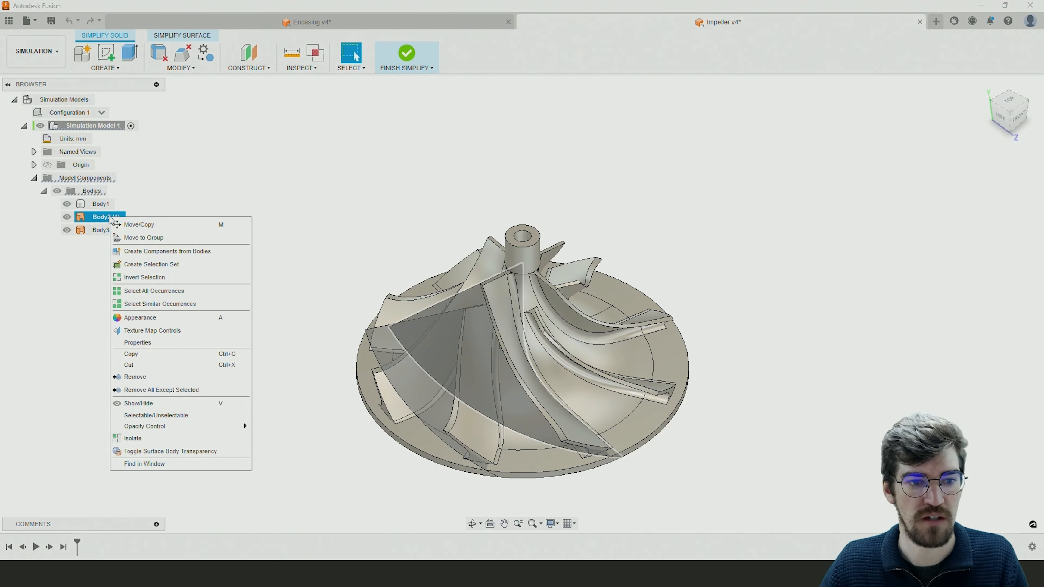
pyautogui.click(139, 382)
pyautogui.rightClick(90, 221)
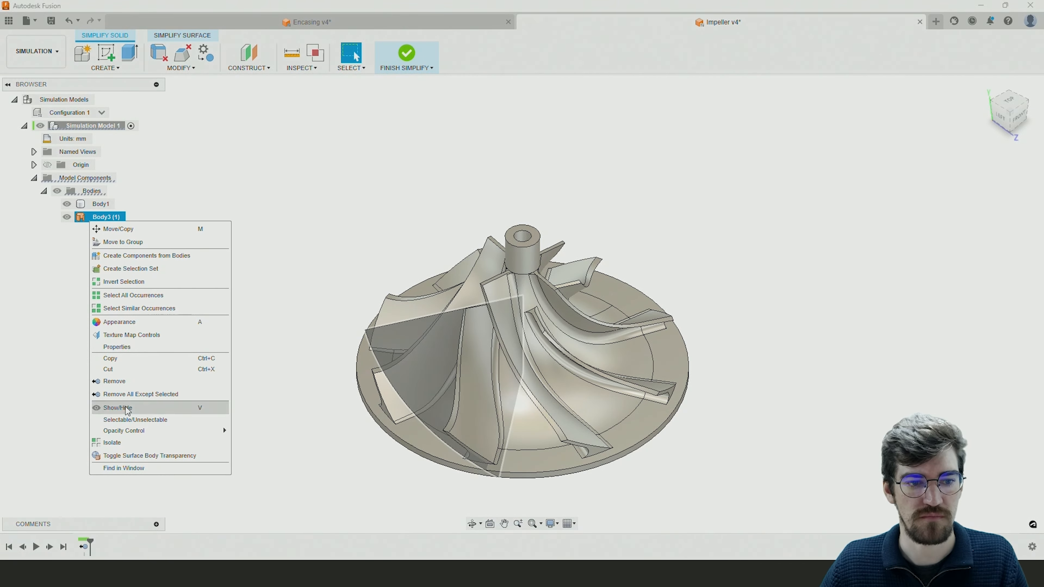
pyautogui.click(117, 381)
pyautogui.keyDown('shift'); pyautogui.moveTo(703, 373); pyautogui.dragTo(653, 301, button='middle'); pyautogui.keyUp('shift')
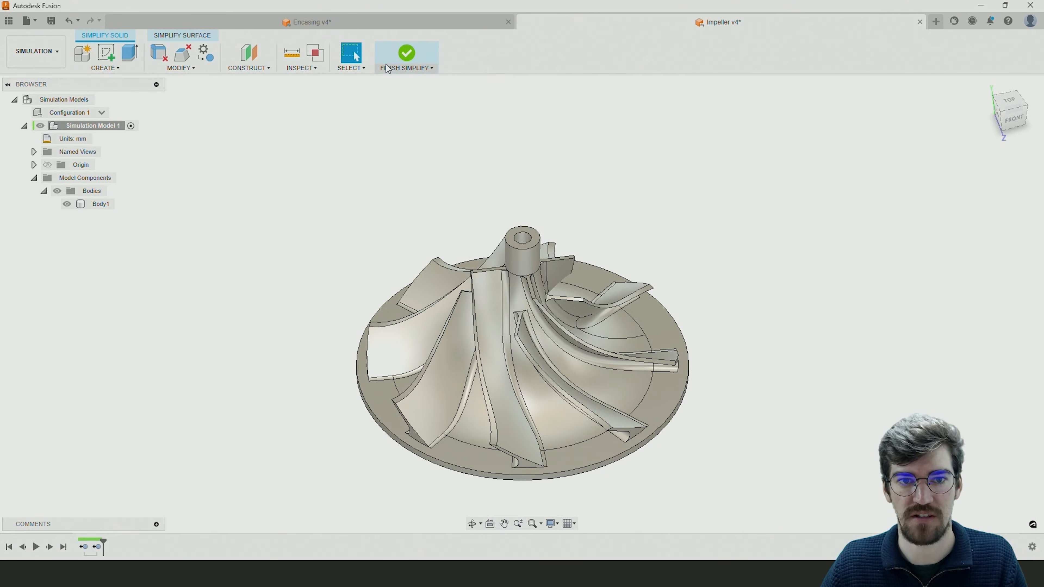
pyautogui.click(404, 57)
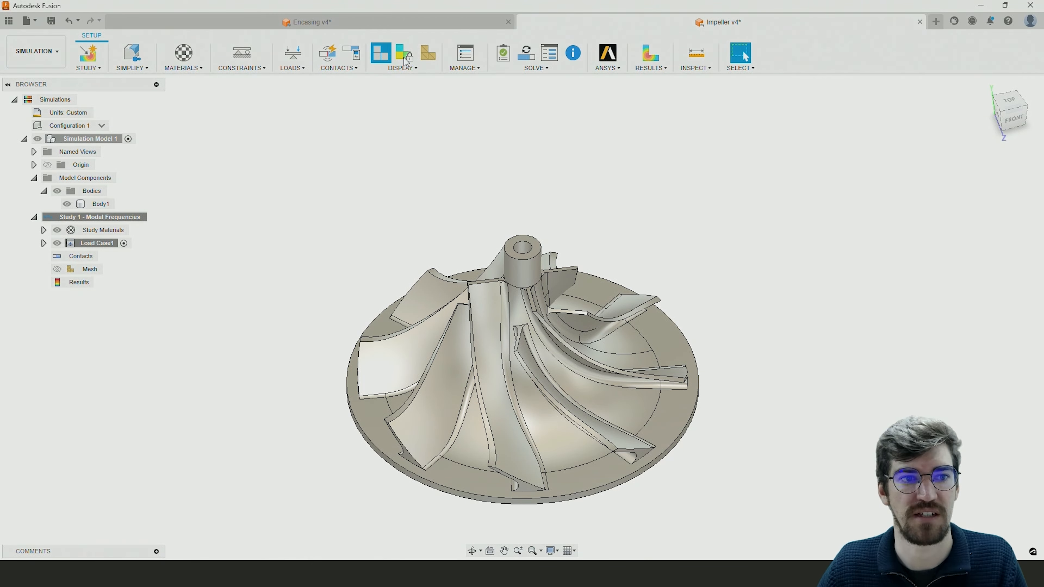
# Step: Open the study materials and browse the materials available for the impeller, leaving the study material as (Same as Model)
pyautogui.keyDown('shift'); pyautogui.moveTo(354, 163); pyautogui.dragTo(375, 139, button='middle'); pyautogui.keyUp('shift')
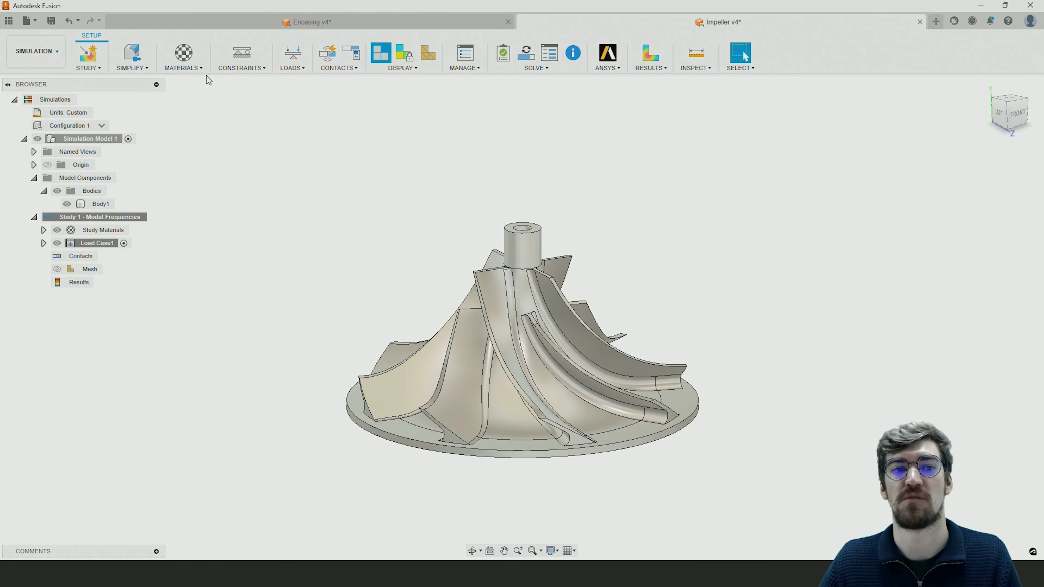
pyautogui.click(185, 52)
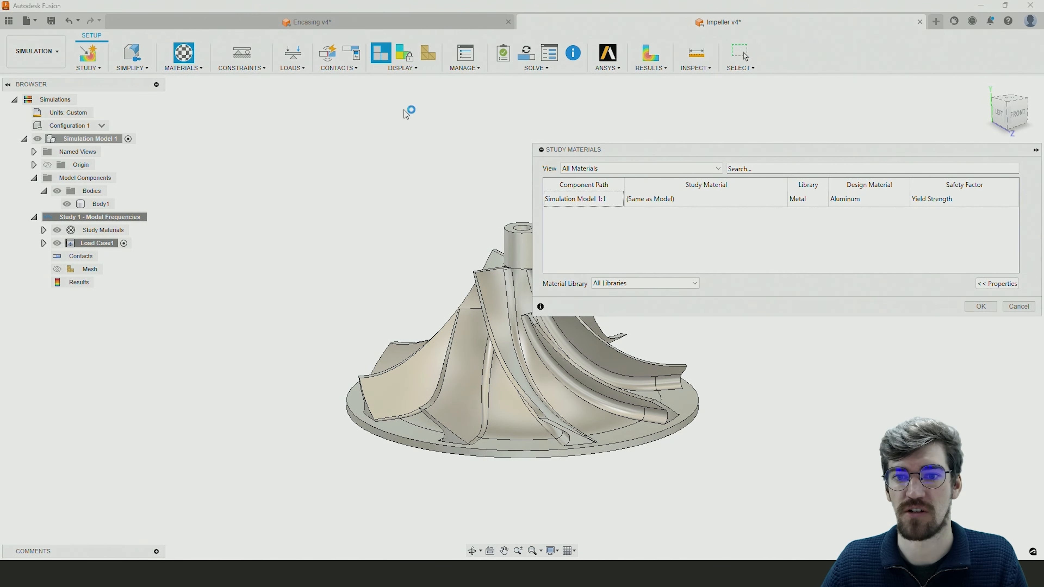
pyautogui.moveTo(731, 153); pyautogui.dragTo(680, 130)
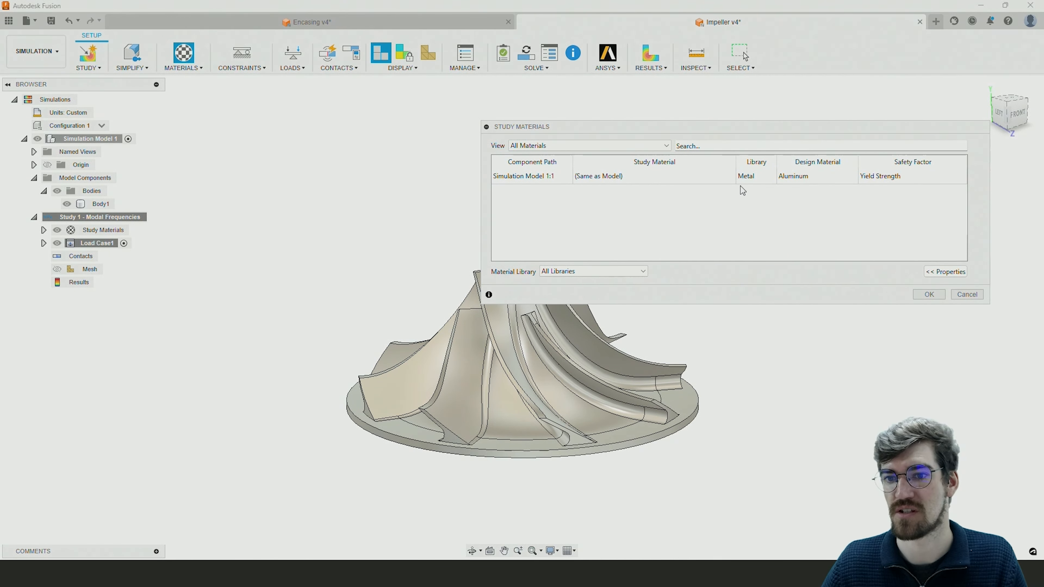
pyautogui.click(806, 178)
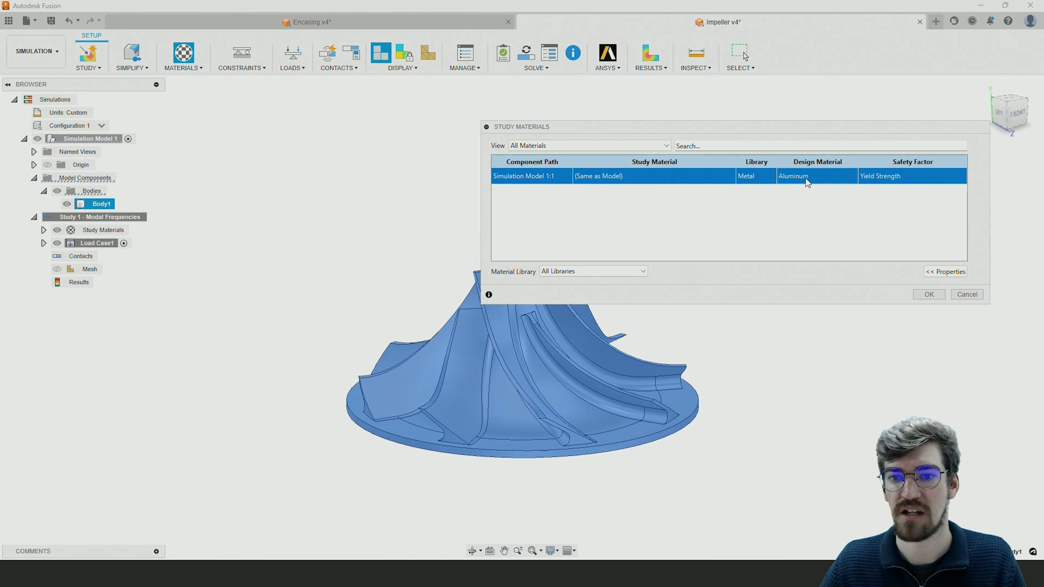
pyautogui.click(681, 178)
pyautogui.click(683, 180)
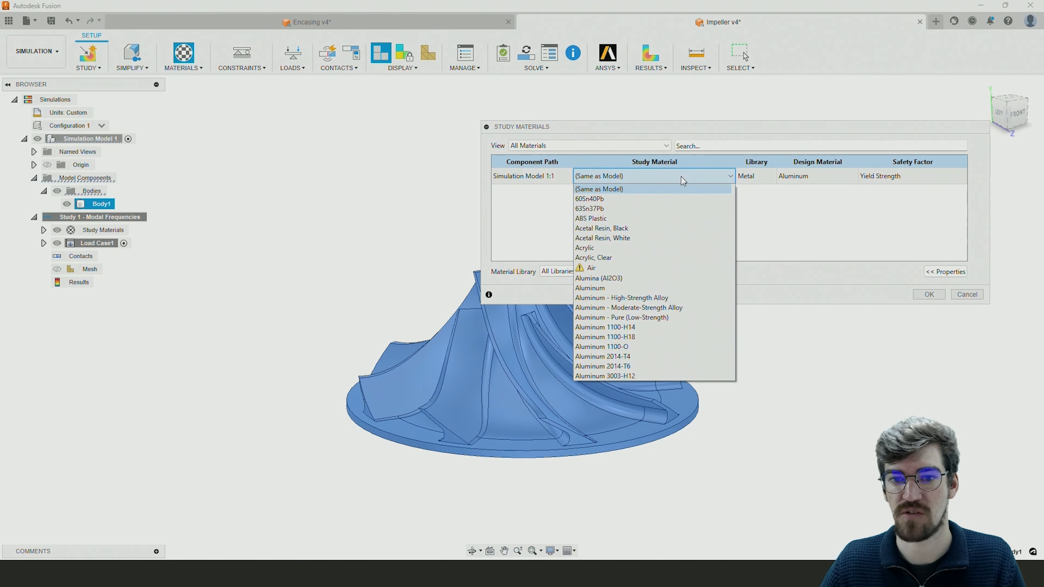
pyautogui.click(681, 176)
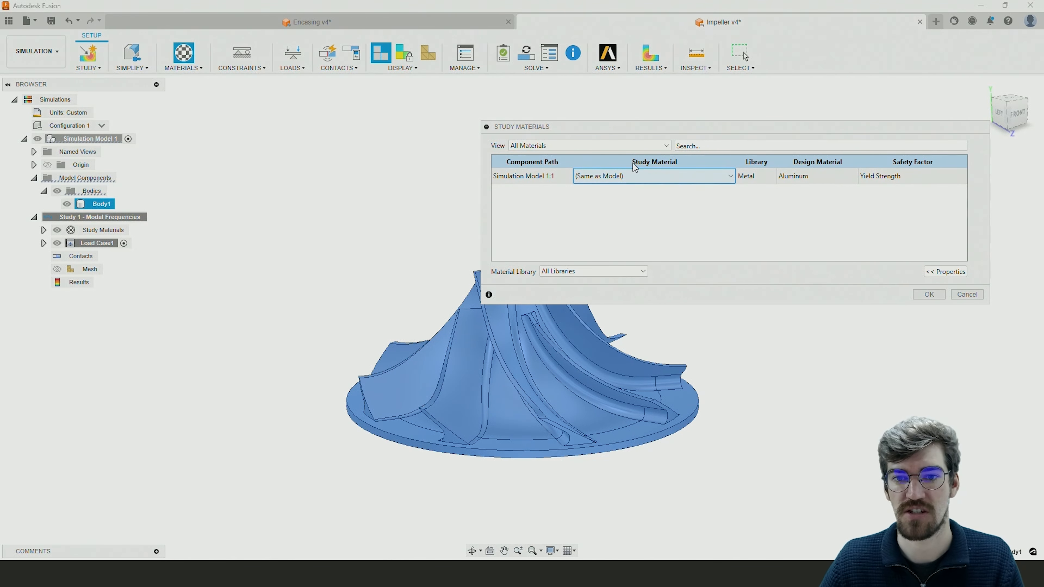
pyautogui.click(647, 181)
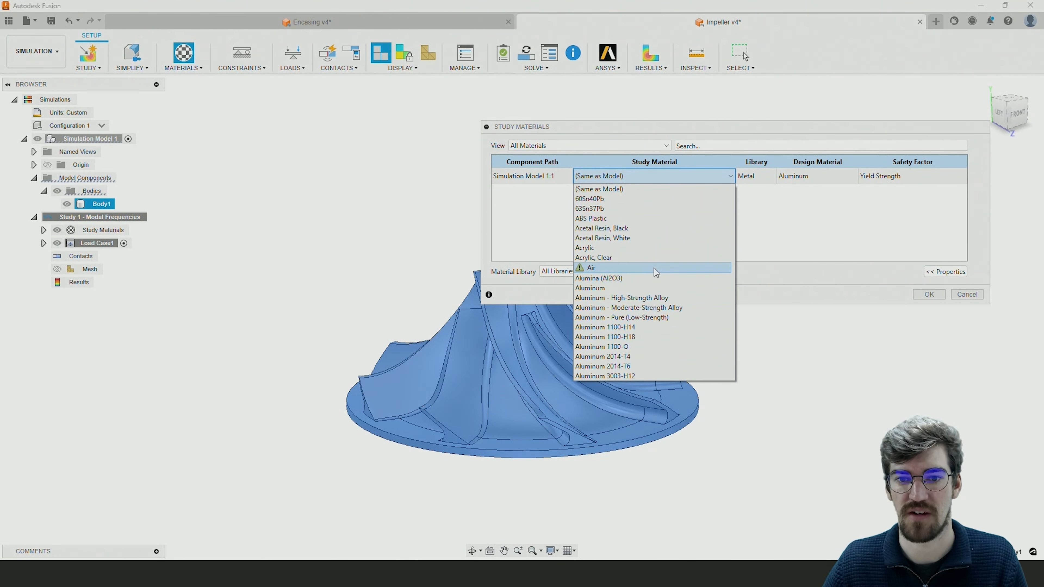
pyautogui.scroll(-2, 658, 309)
pyautogui.scroll(-11, 658, 308)
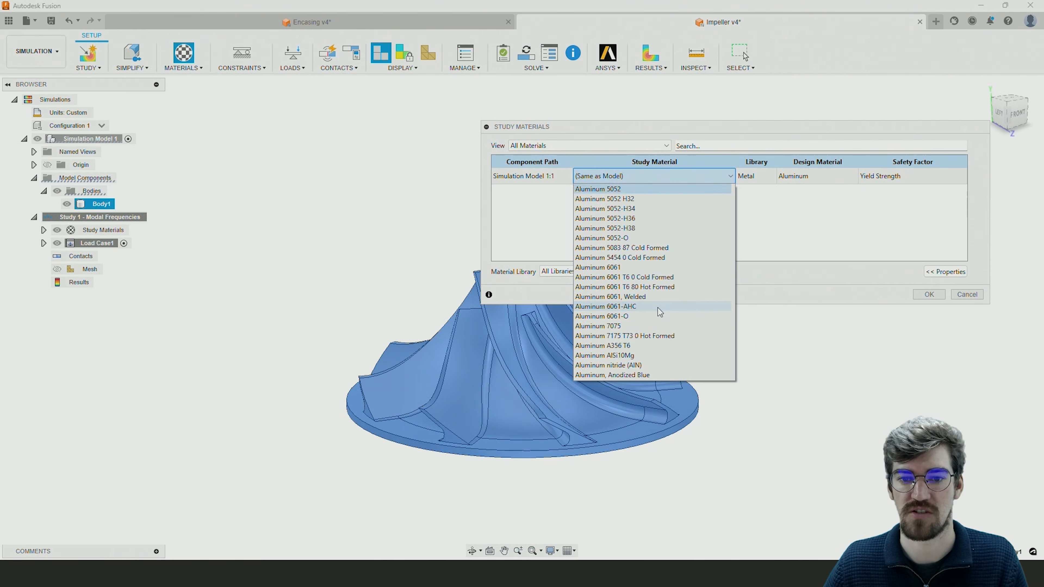
pyautogui.scroll(-9, 657, 307)
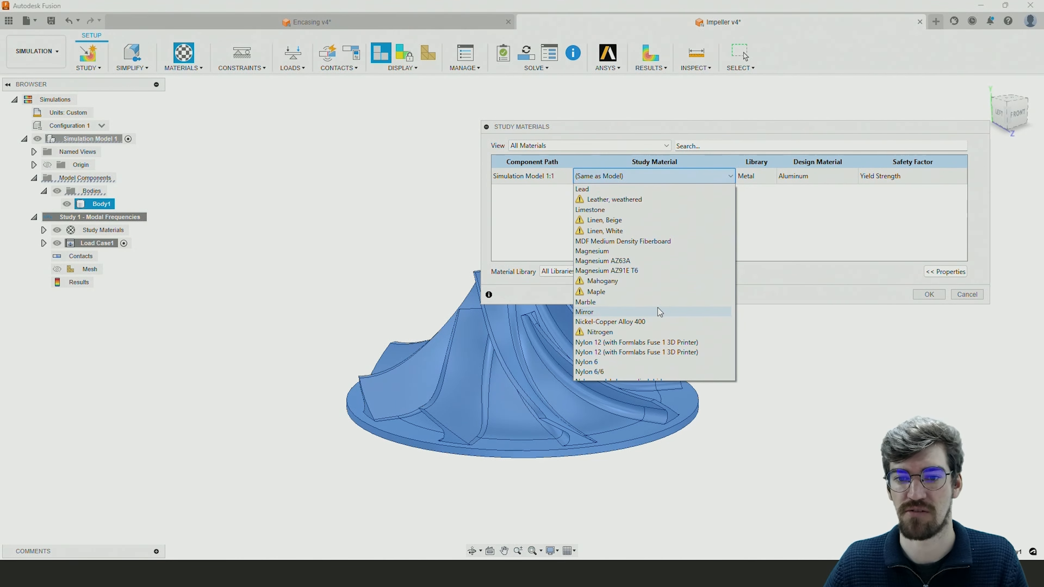
pyautogui.click(826, 235)
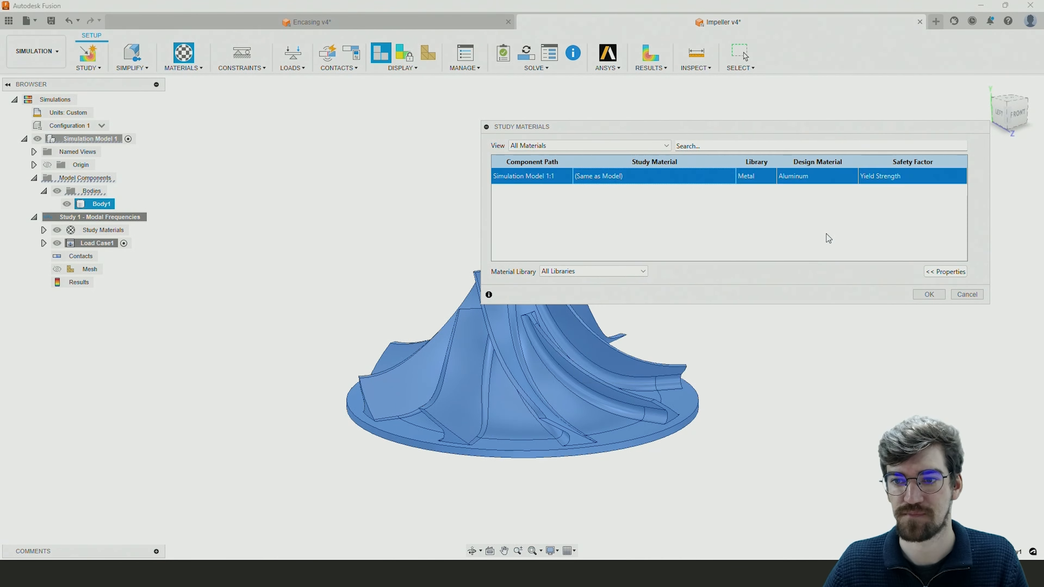
# Step: Check the safety factor options, keep Yield Strength and accept the study materials
pyautogui.click(887, 178)
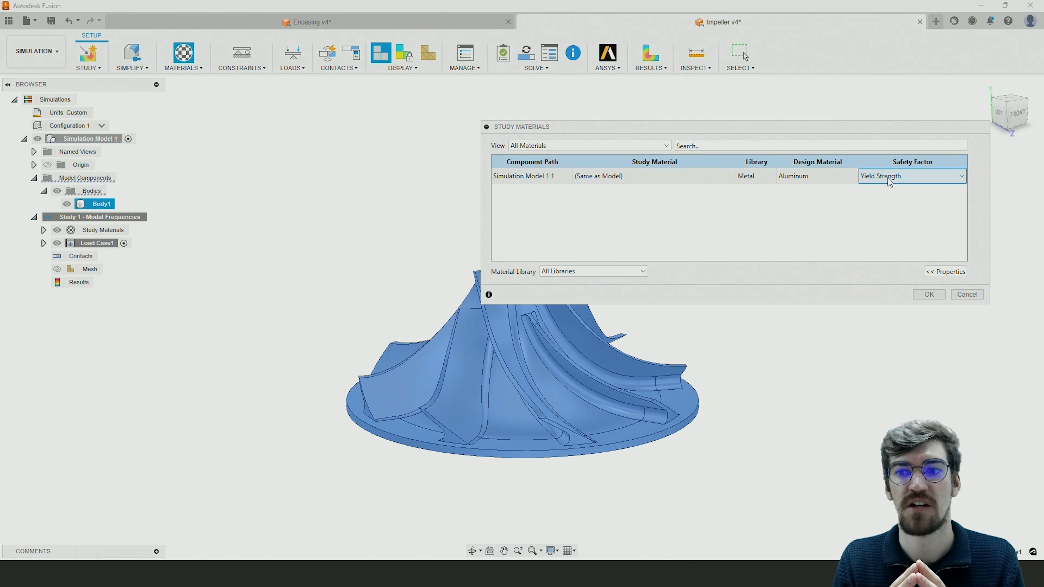
pyautogui.click(888, 178)
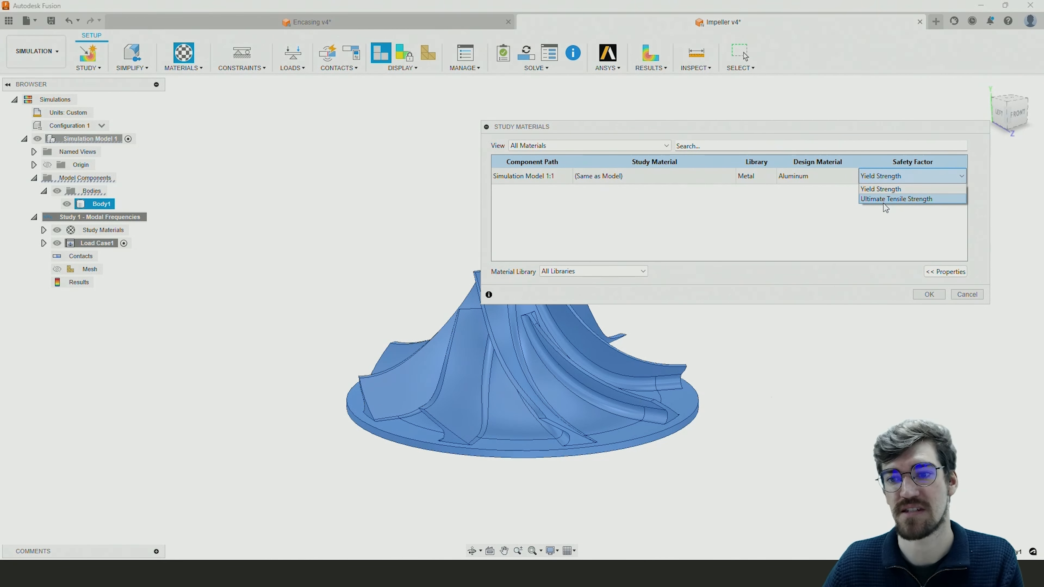
pyautogui.click(817, 228)
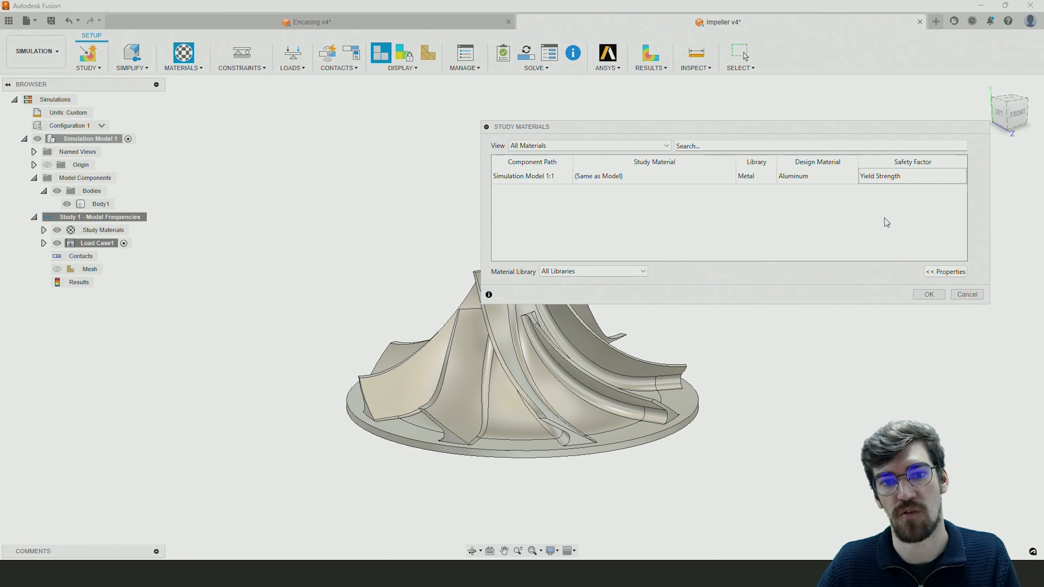
pyautogui.click(928, 293)
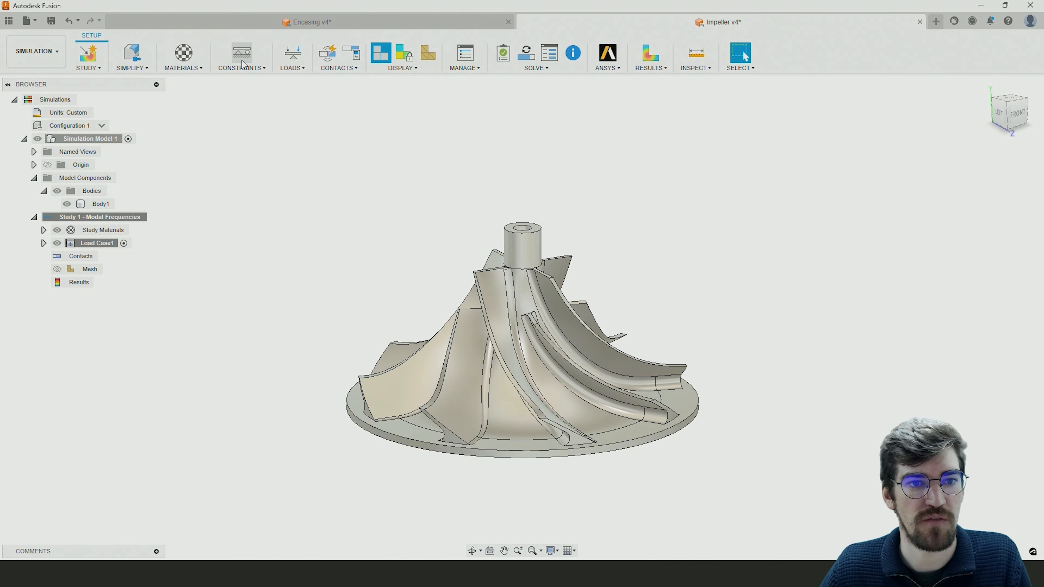
# Step: Start a structural constraint and review the available constraint types, choosing Fixed
pyautogui.click(250, 71)
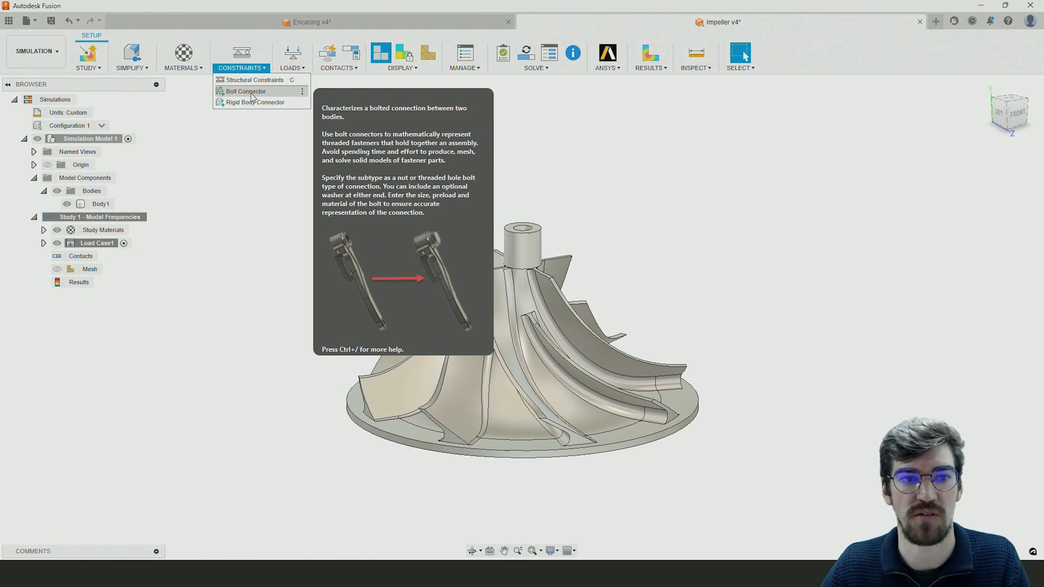
pyautogui.click(237, 86)
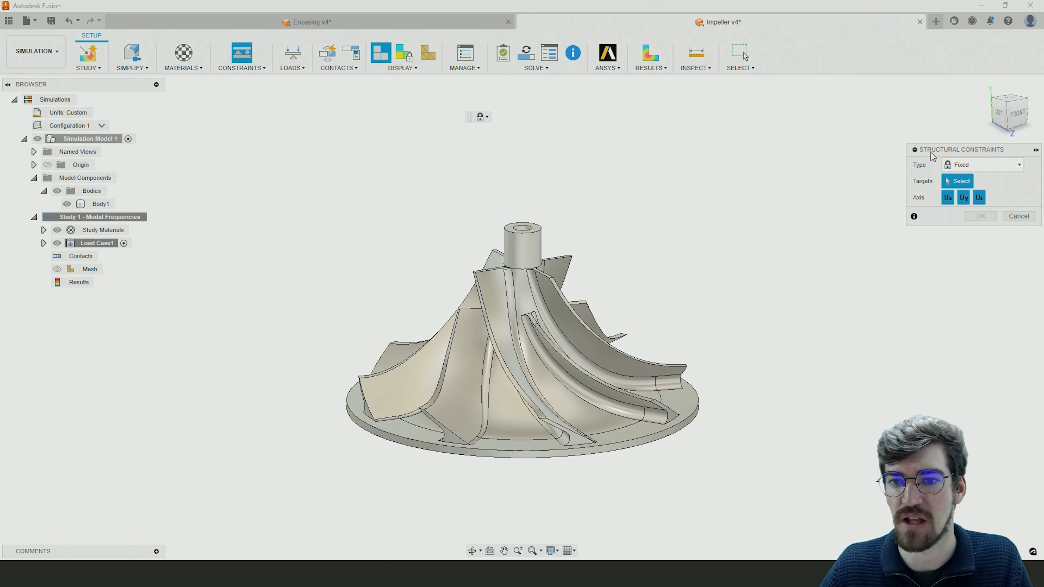
pyautogui.moveTo(933, 152); pyautogui.dragTo(713, 119)
pyautogui.click(763, 136)
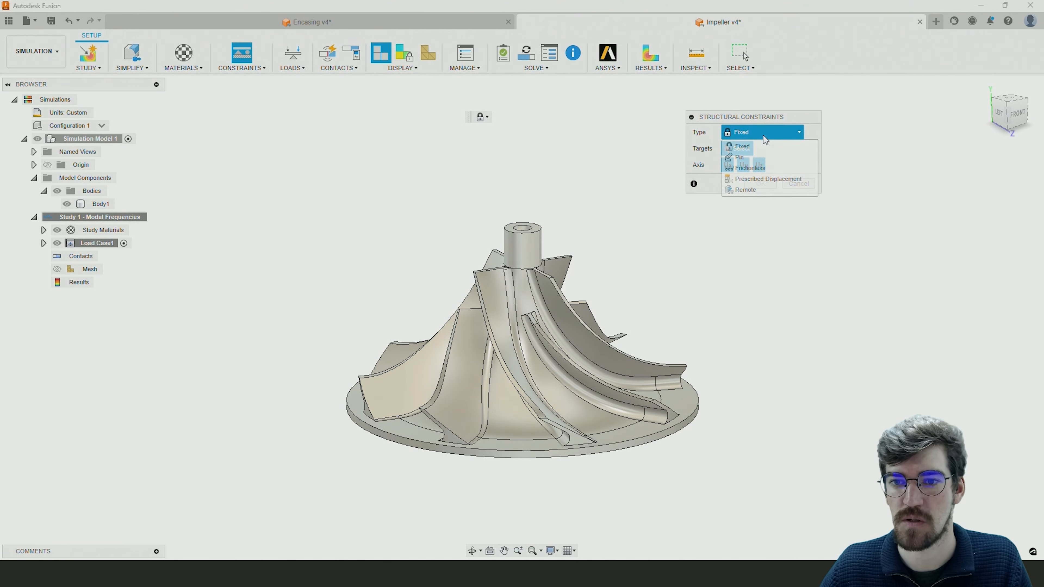
pyautogui.click(763, 135)
pyautogui.click(763, 135)
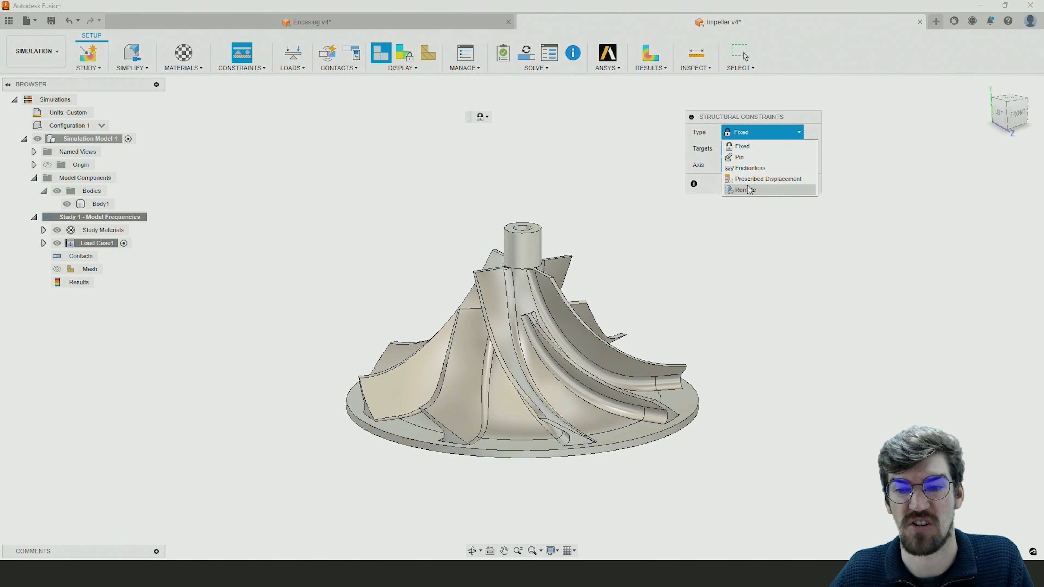
pyautogui.click(746, 147)
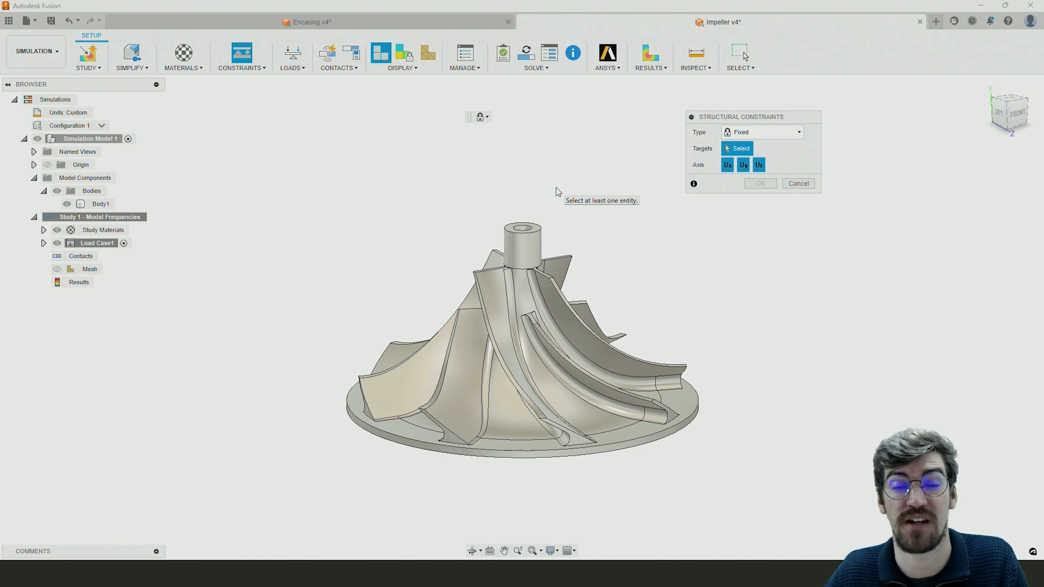
# Step: Change the structural constraint type to Pin and select the inner face of the impeller's central bore as its target
pyautogui.click(754, 137)
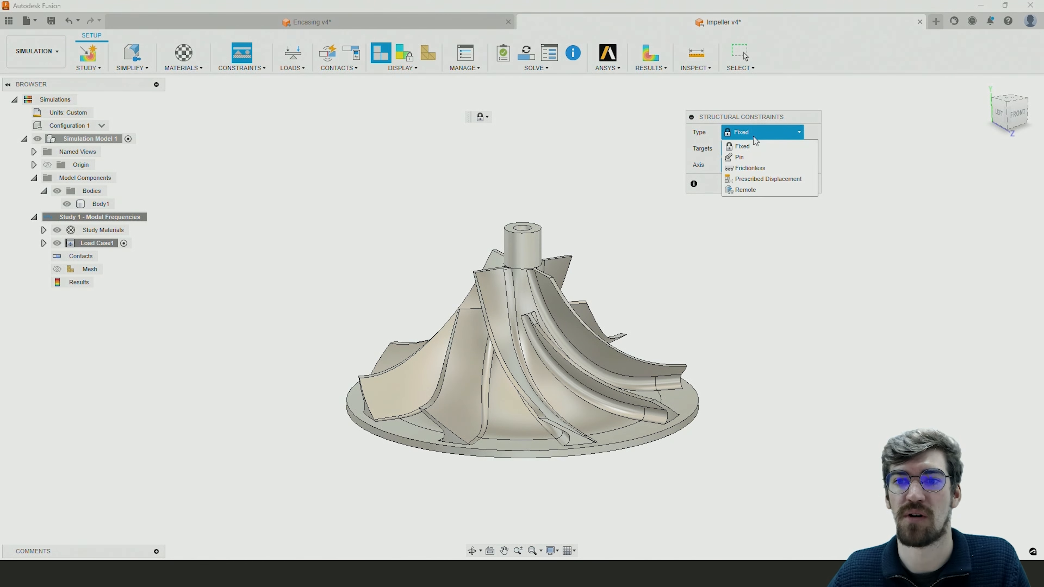
pyautogui.click(741, 158)
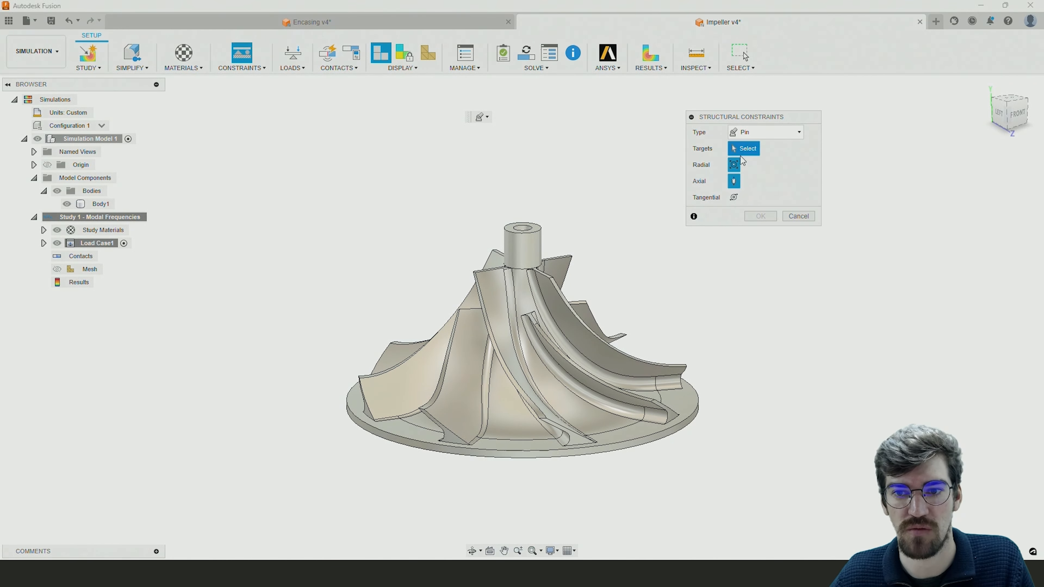
pyautogui.keyDown('shift'); pyautogui.moveTo(590, 191); pyautogui.dragTo(554, 233, button='middle'); pyautogui.keyUp('shift')
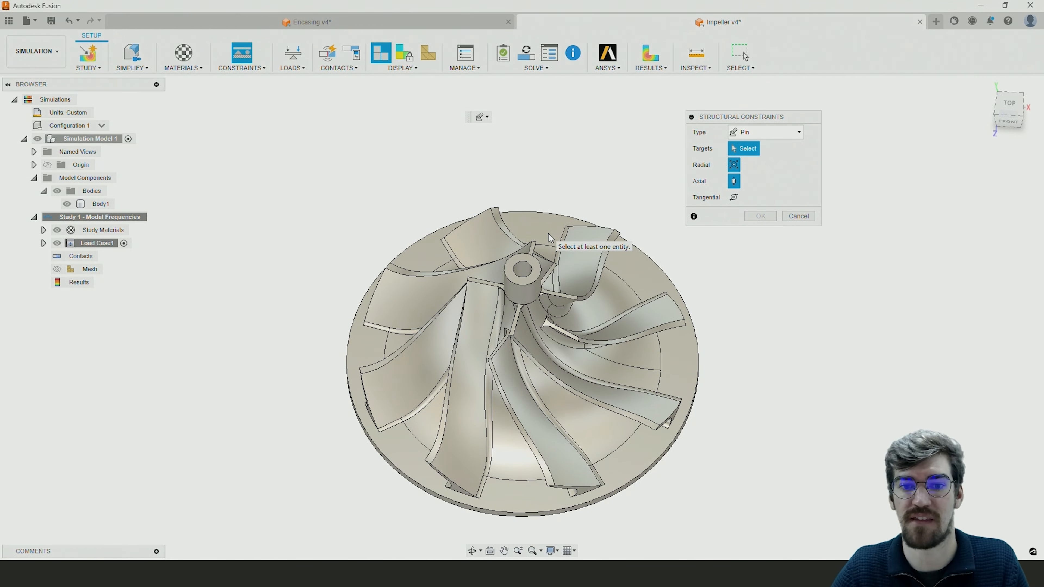
pyautogui.keyDown('shift'); pyautogui.moveTo(544, 237); pyautogui.dragTo(524, 294, button='middle'); pyautogui.keyUp('shift')
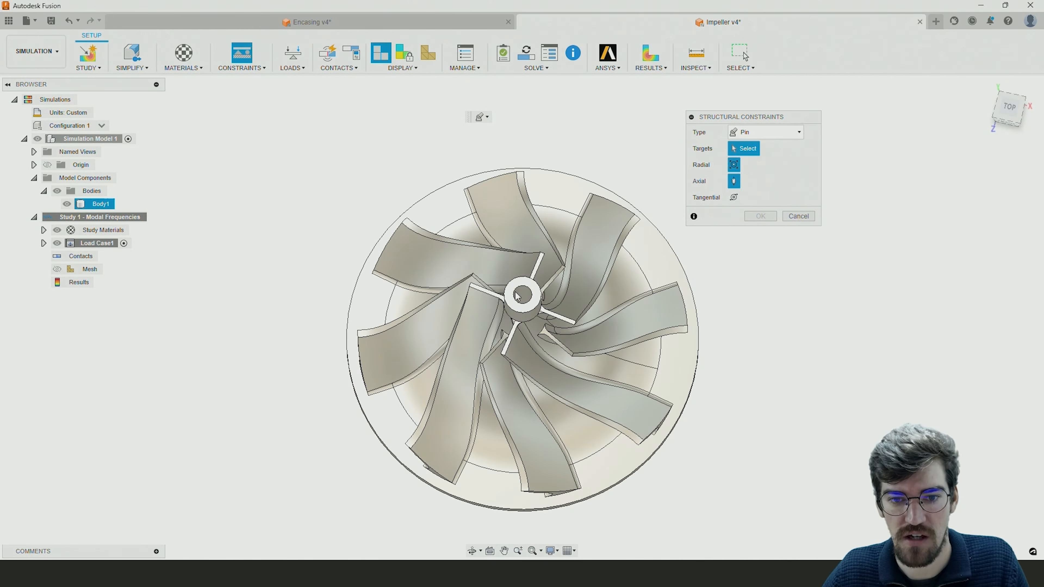
pyautogui.click(523, 295)
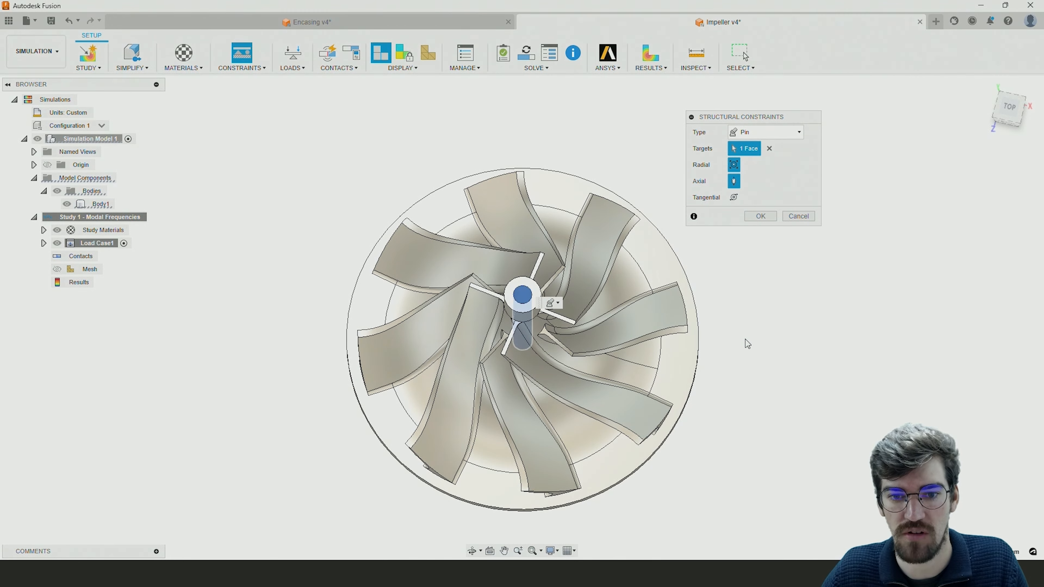
pyautogui.keyDown('shift'); pyautogui.moveTo(744, 337); pyautogui.dragTo(766, 274, button='middle'); pyautogui.keyUp('shift')
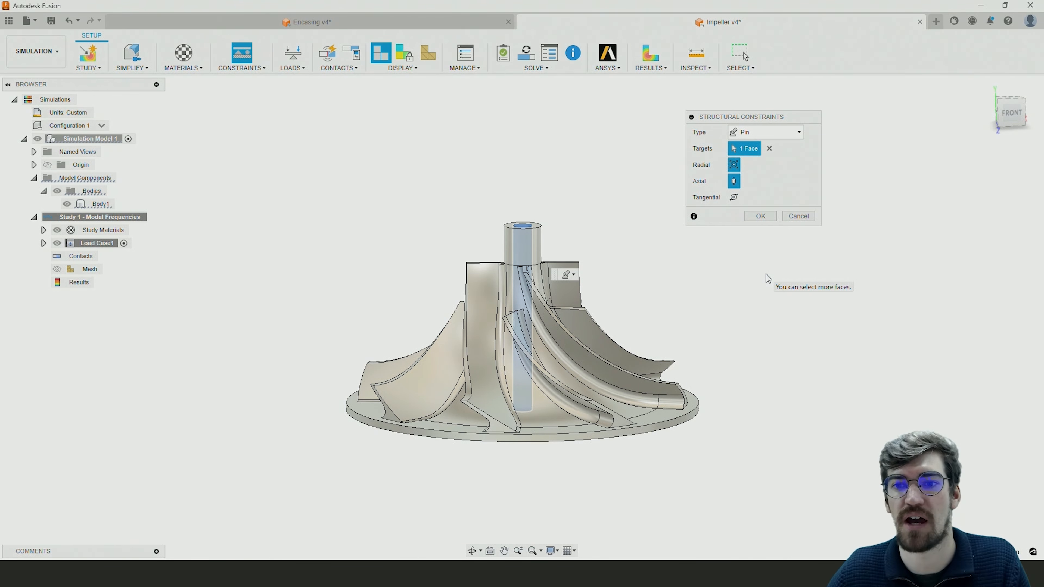
# Step: Try the pin's direction options, keep Radial and Axial constrained with Tangential free, and accept the constraint
pyautogui.click(733, 181)
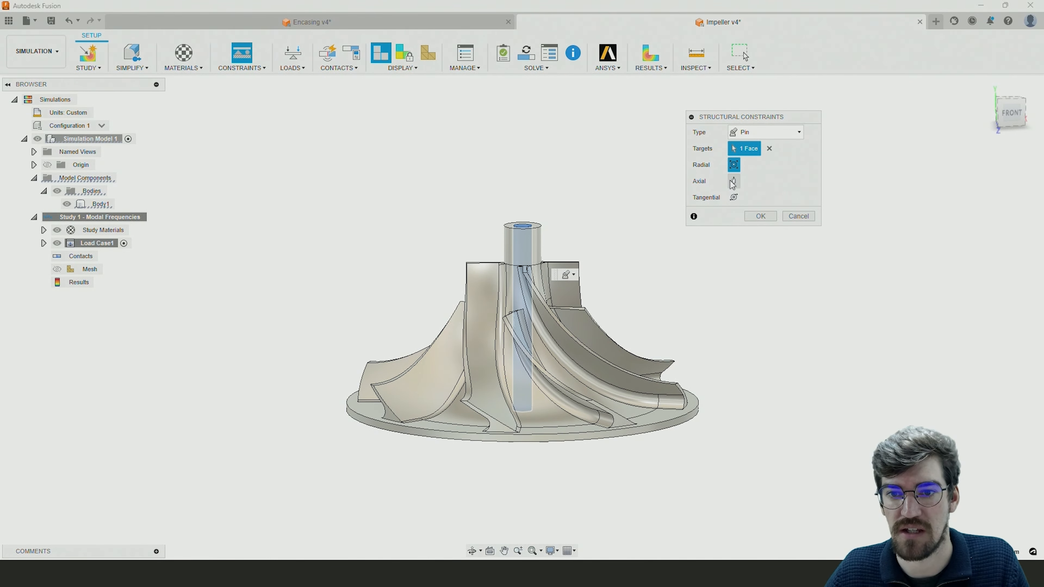
pyautogui.click(733, 182)
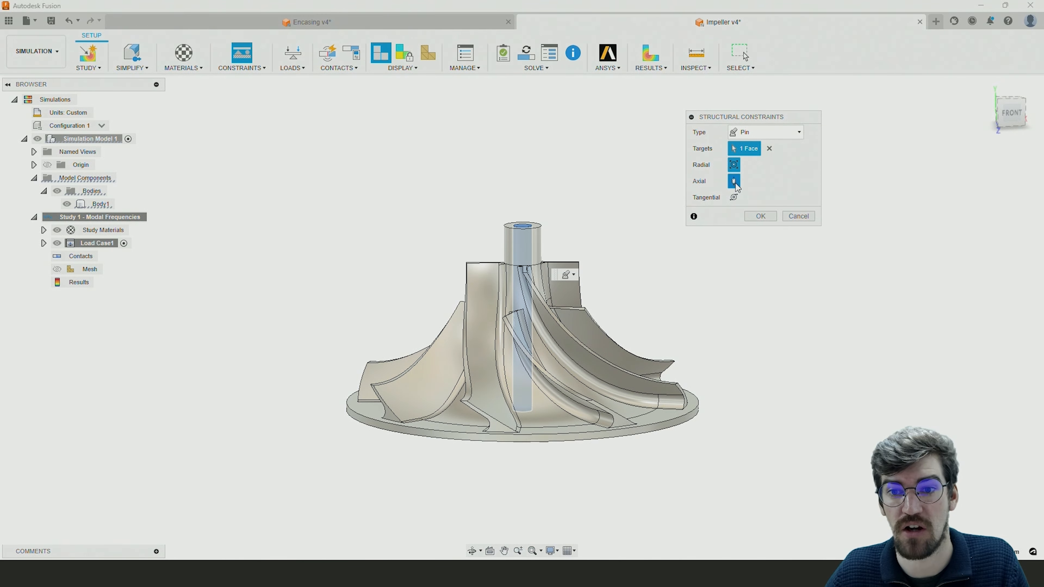
pyautogui.click(734, 165)
pyautogui.click(734, 165)
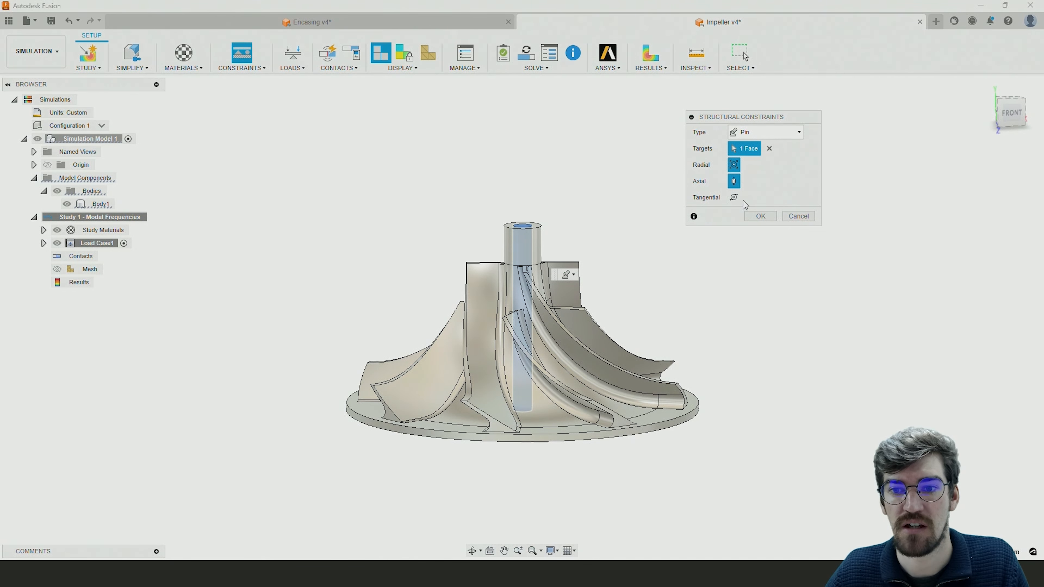
pyautogui.click(734, 198)
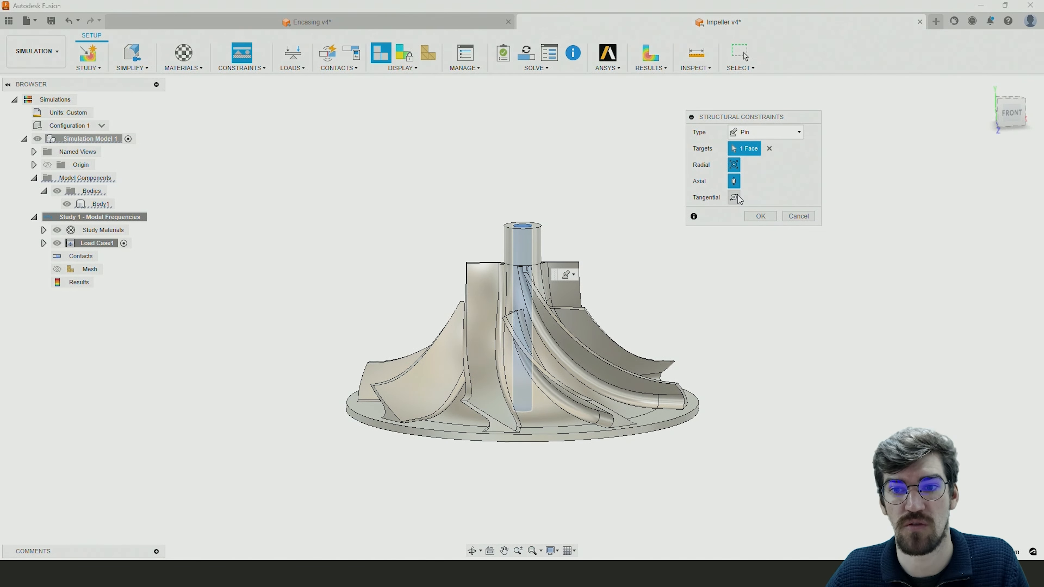
pyautogui.click(770, 221)
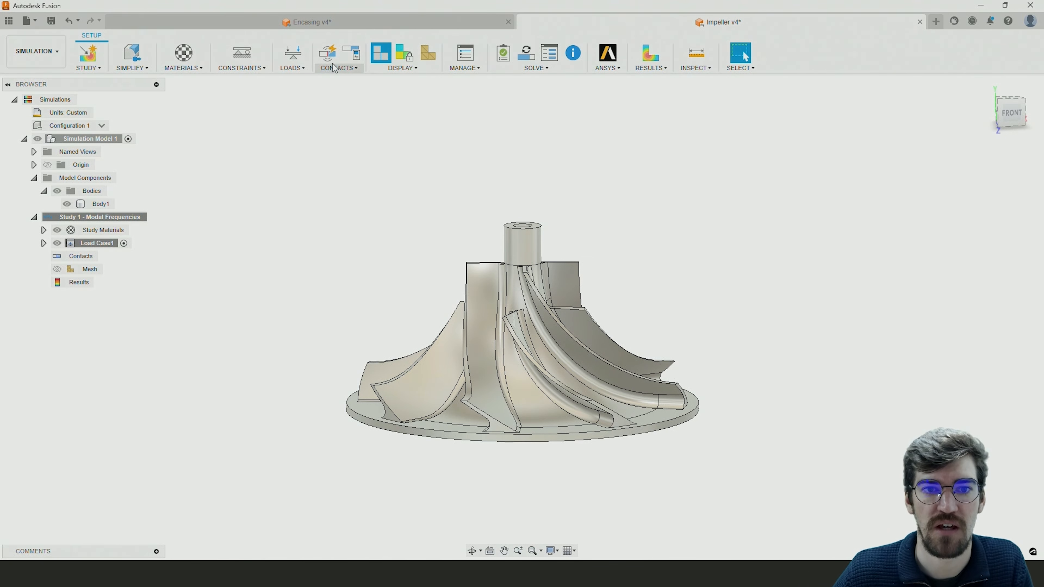
# Step: Inspect the impeller's degrees of freedom in the DOF view, review the colour legend and close it
pyautogui.click(397, 70)
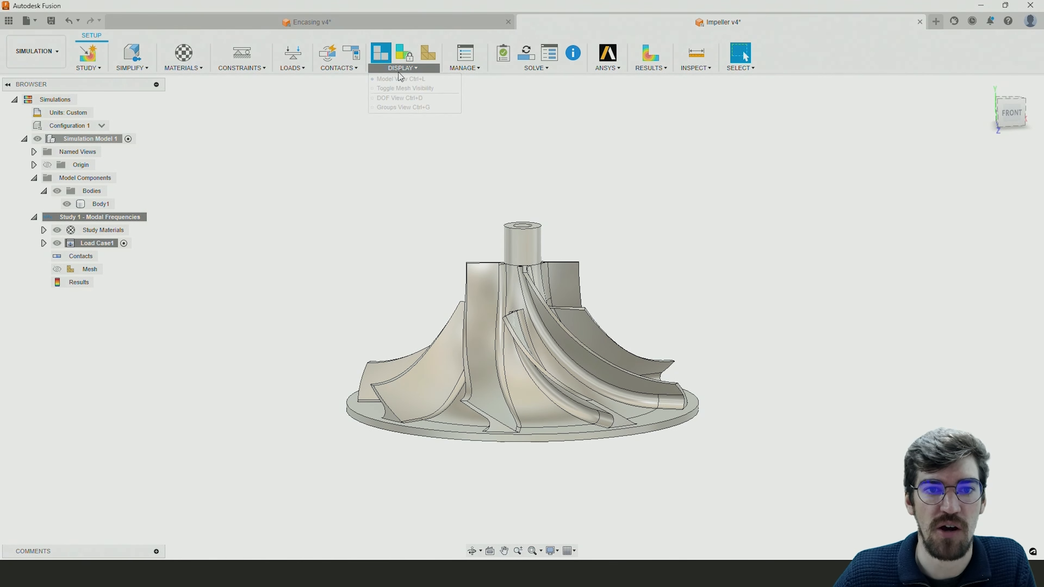
pyautogui.click(403, 56)
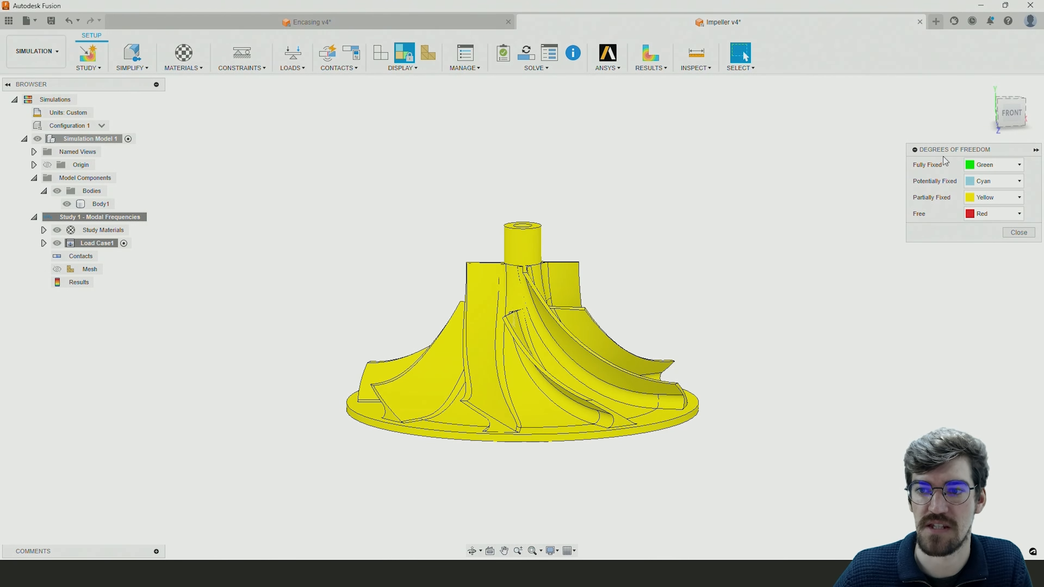
pyautogui.moveTo(942, 157); pyautogui.dragTo(809, 158)
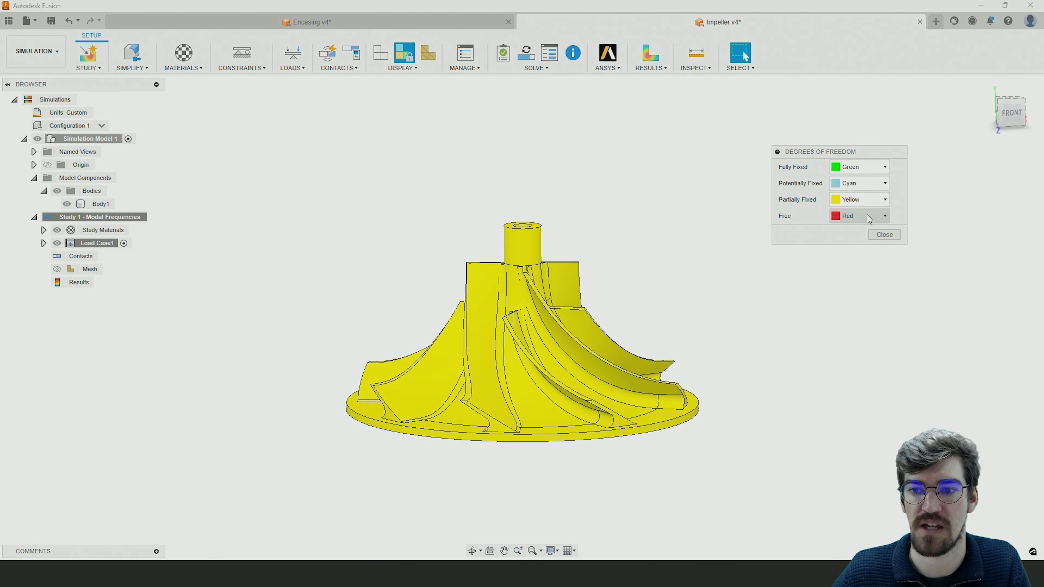
pyautogui.click(883, 236)
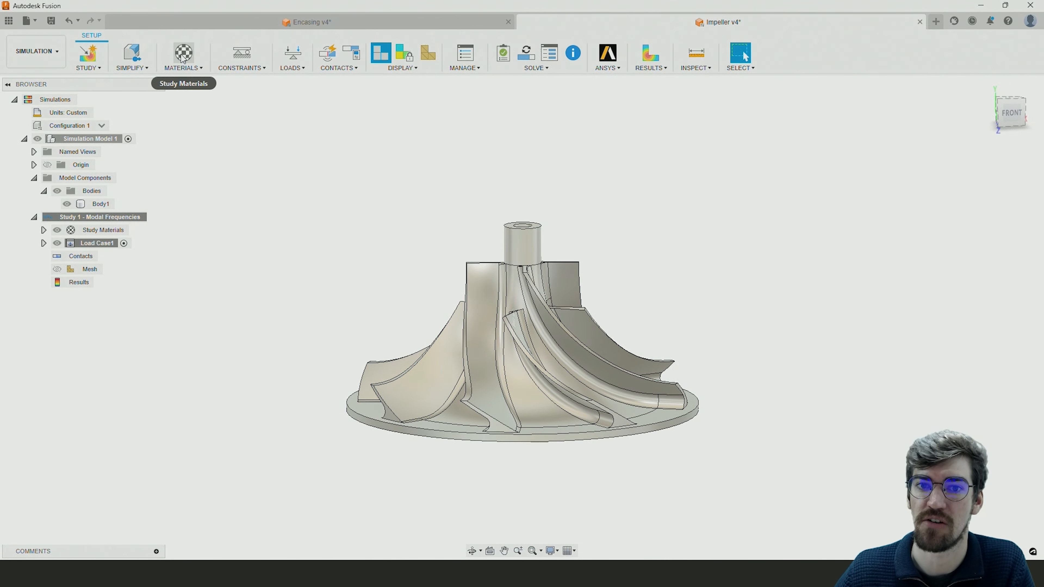
# Step: Run the pre-check on the modal frequencies study and dismiss its report
pyautogui.click(503, 57)
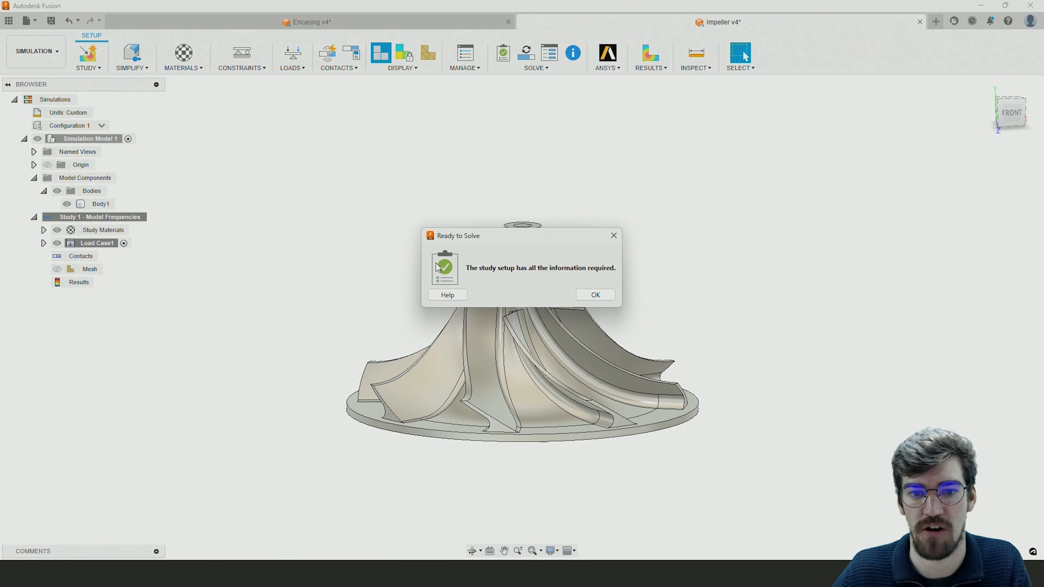
pyautogui.moveTo(488, 239); pyautogui.dragTo(600, 168)
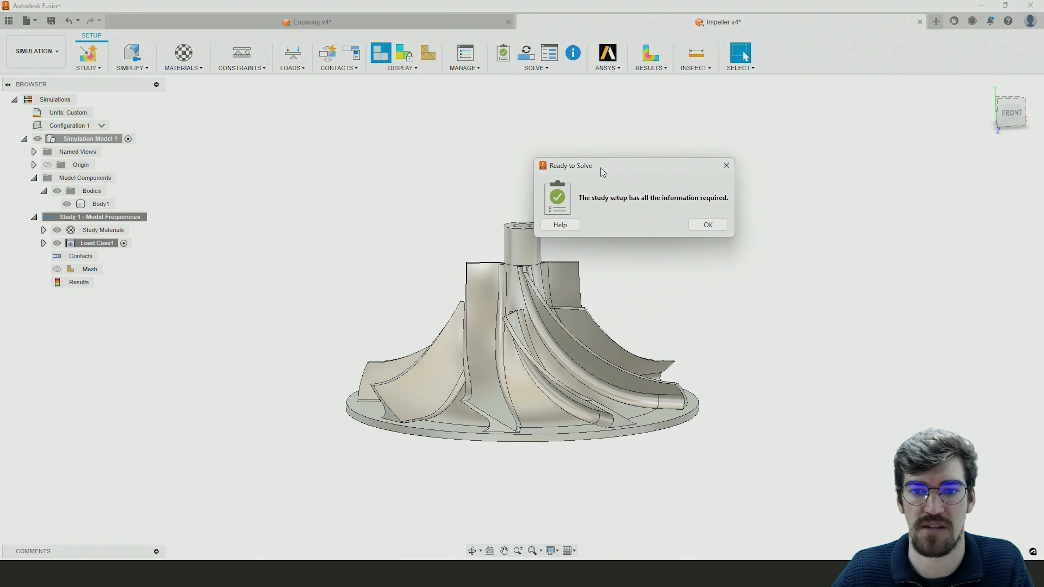
pyautogui.click(713, 226)
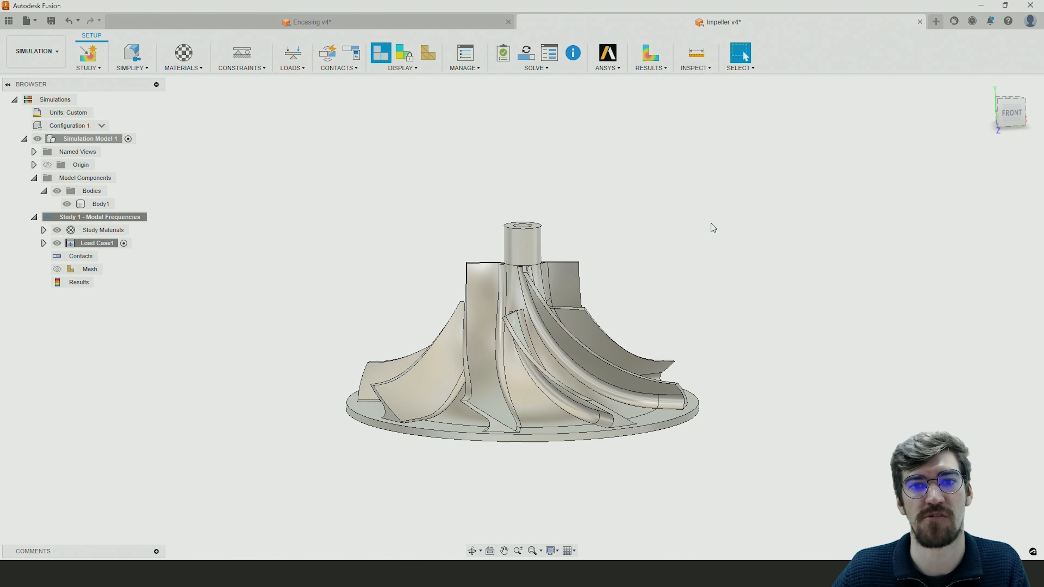
# Step: Solve Study 1 - Modal Frequencies and close the job status window
pyautogui.click(526, 57)
pyautogui.moveTo(469, 178); pyautogui.dragTo(488, 149)
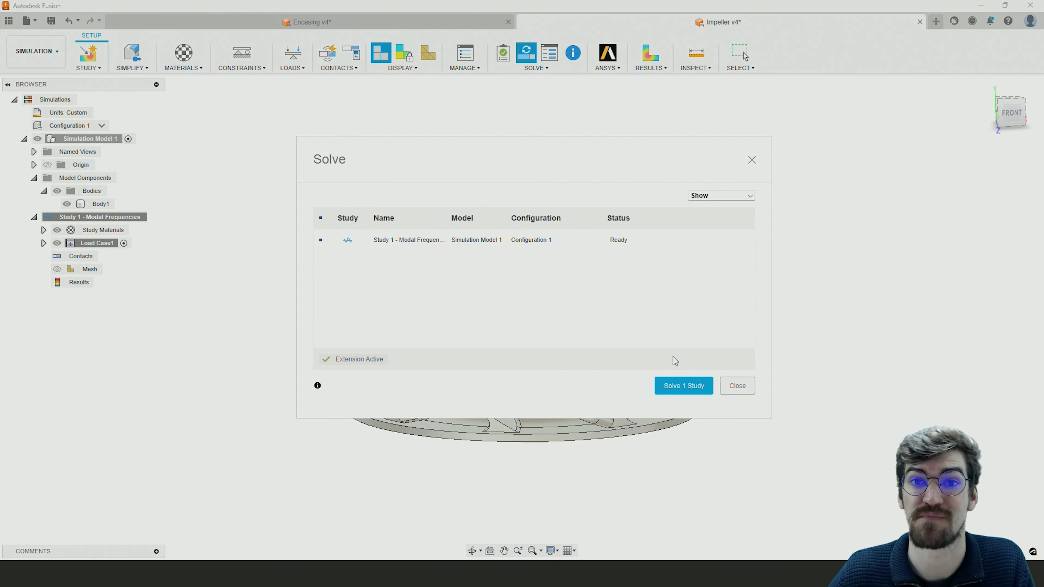
pyautogui.click(668, 390)
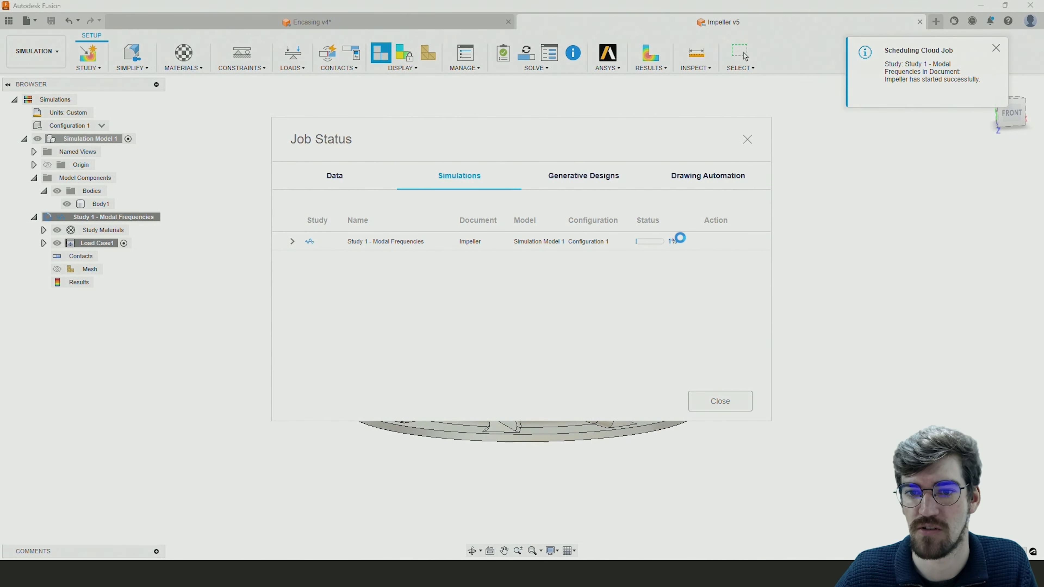
pyautogui.click(721, 402)
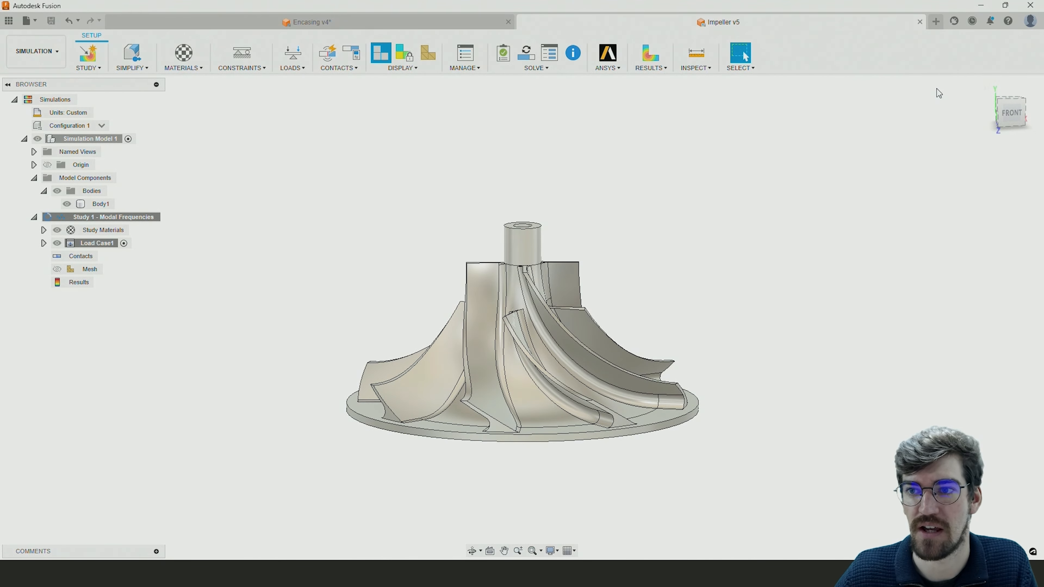
# Step: Check the progress of the modal frequencies solve in the simulation job status and close the window
pyautogui.click(973, 22)
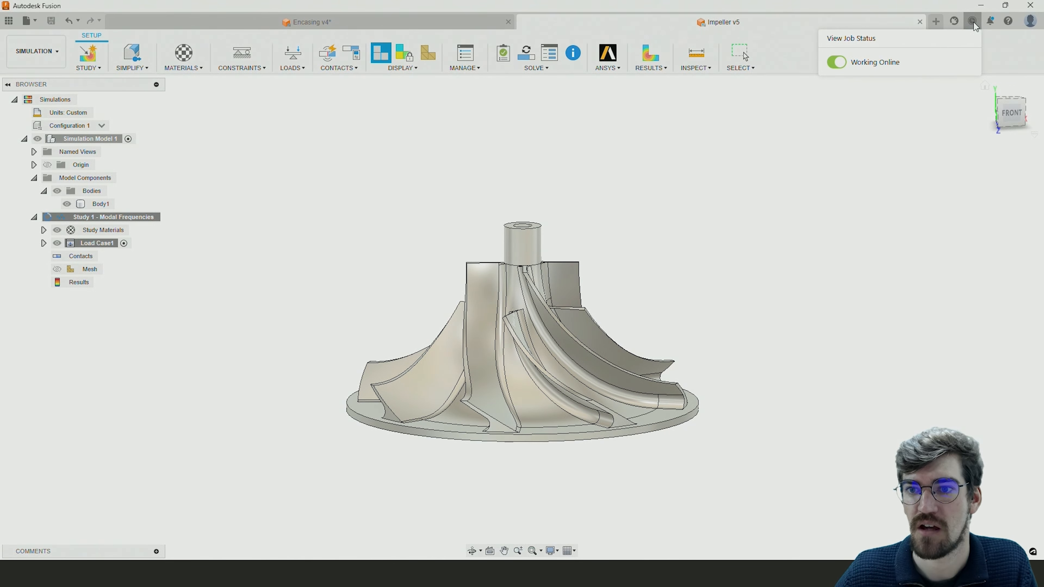
pyautogui.click(841, 39)
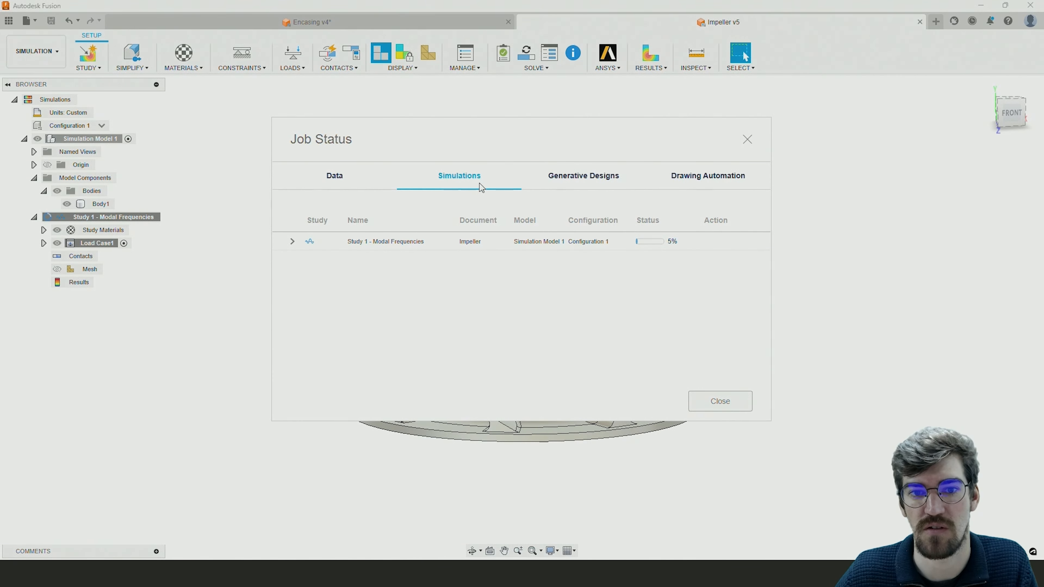
pyautogui.click(746, 142)
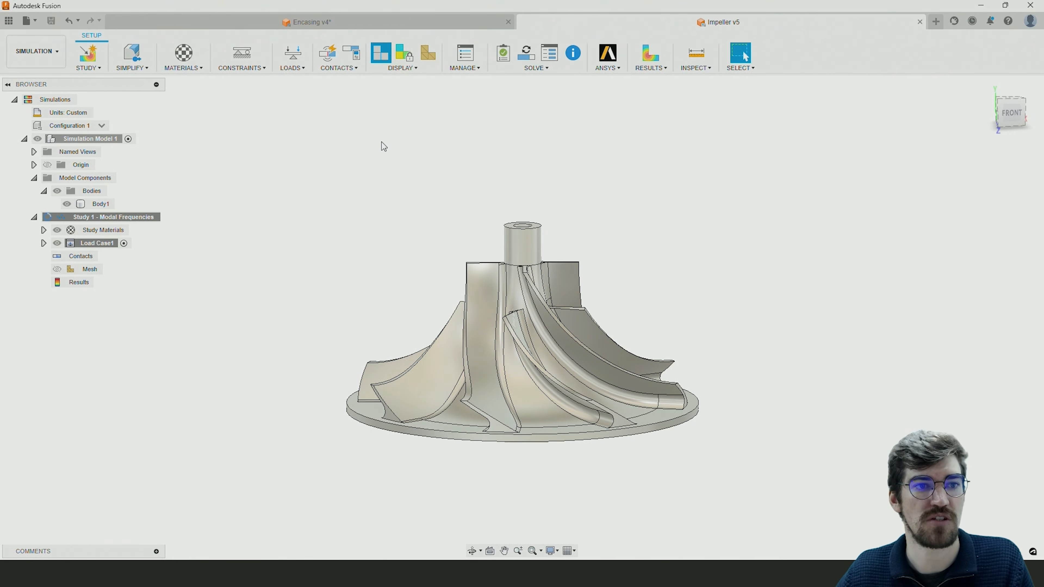
# Step: Create a new Structural Buckling study for the impeller
pyautogui.click(87, 66)
pyautogui.moveTo(461, 121); pyautogui.dragTo(695, 121)
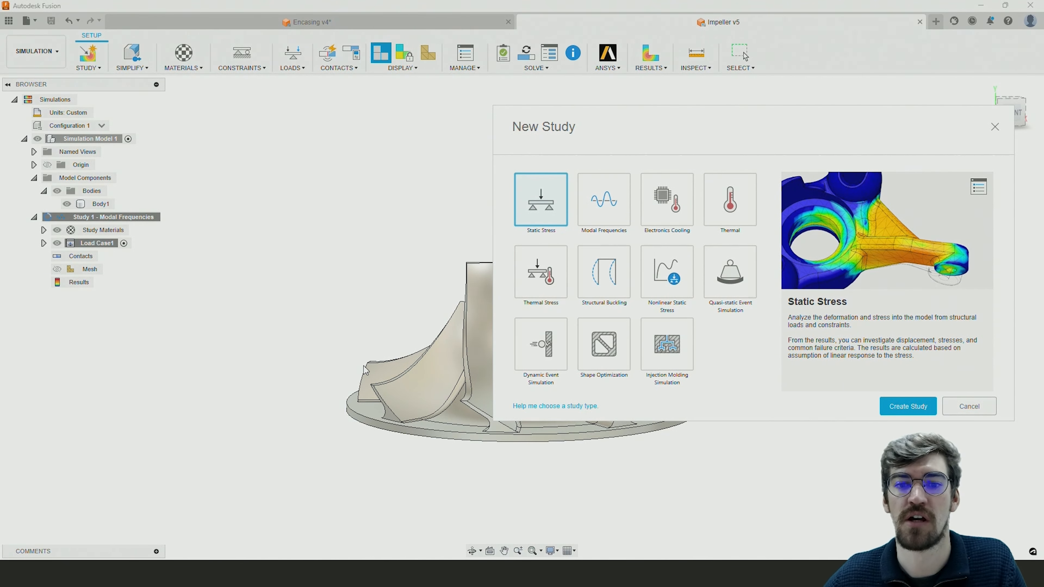
pyautogui.click(617, 275)
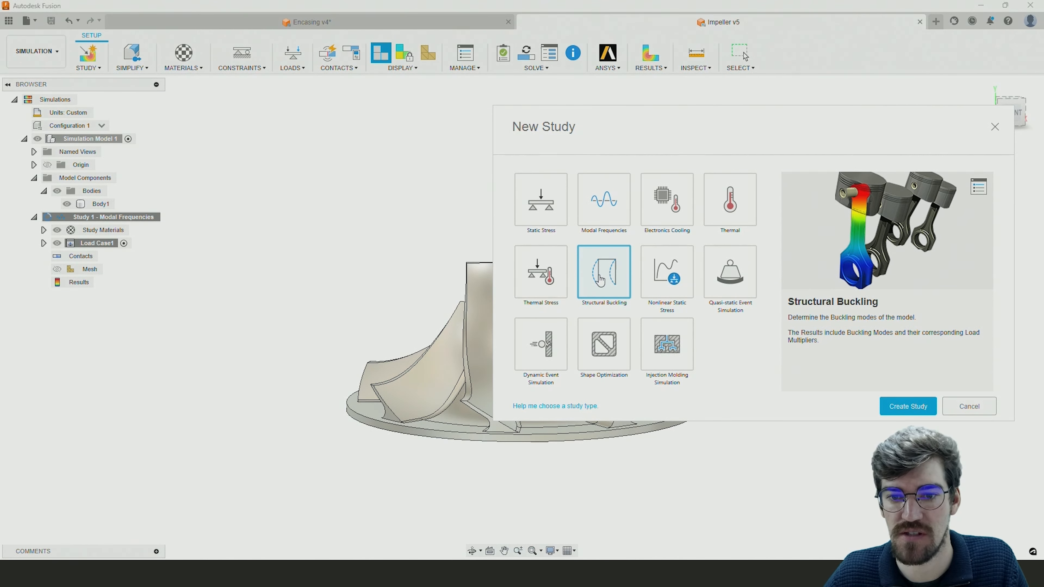
pyautogui.click(889, 406)
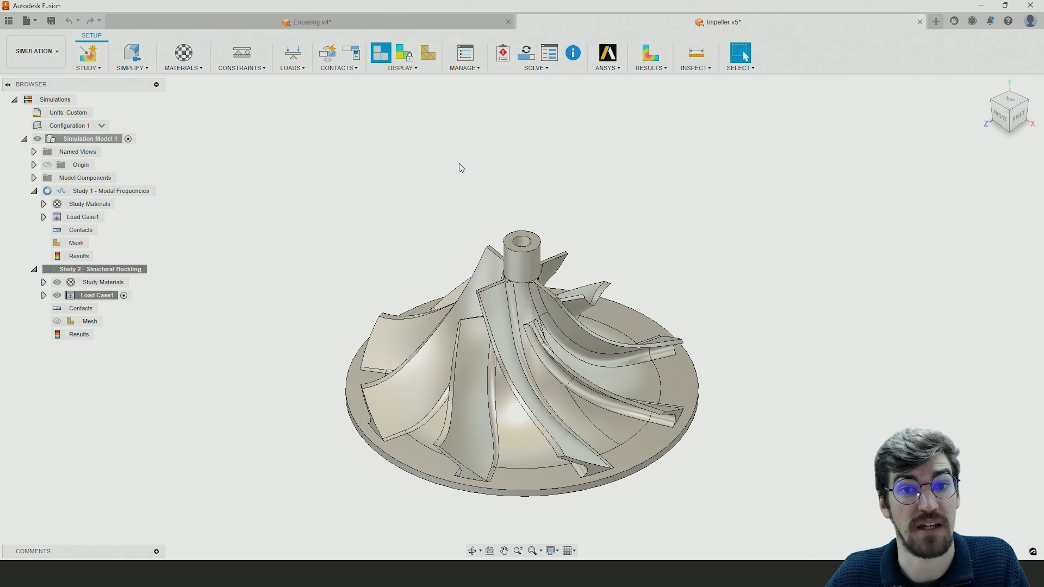
# Step: Run the pre-check on the structural buckling study, read the missing setup items and close the report
pyautogui.click(503, 58)
pyautogui.moveTo(594, 316); pyautogui.dragTo(898, 402)
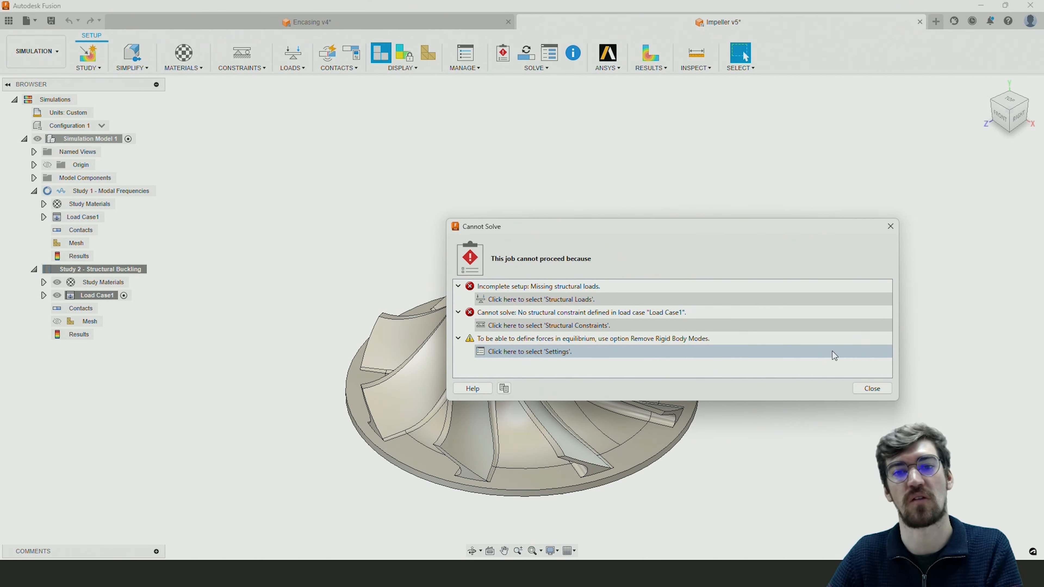
pyautogui.click(883, 392)
# Step: Apply a Pin constraint to the central bore face in the buckling study, with Radial and Axial constrained and Tangential free
pyautogui.moveTo(708, 205); pyautogui.dragTo(719, 175, button='middle')
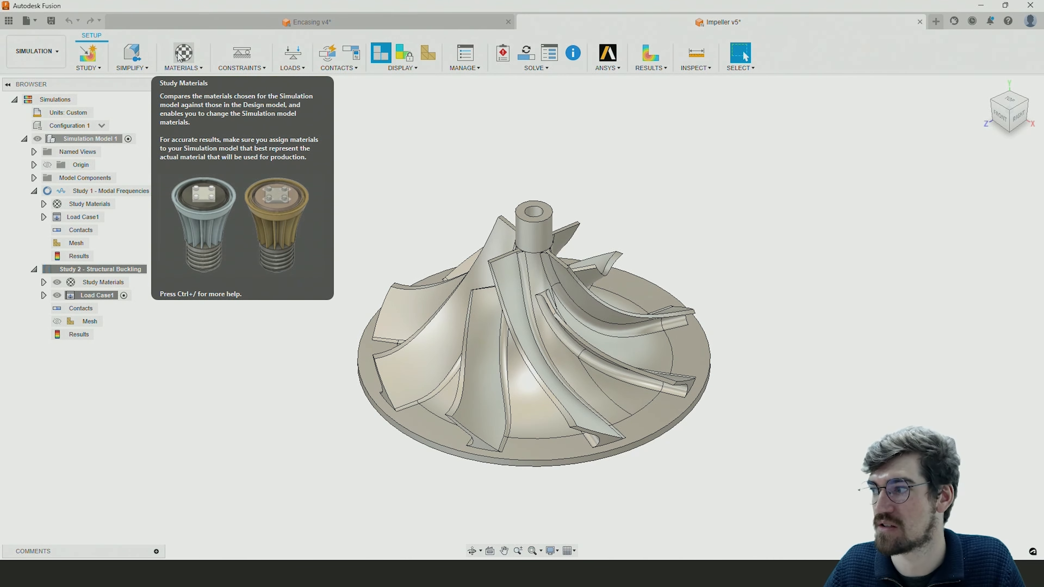
pyautogui.click(238, 56)
pyautogui.click(783, 133)
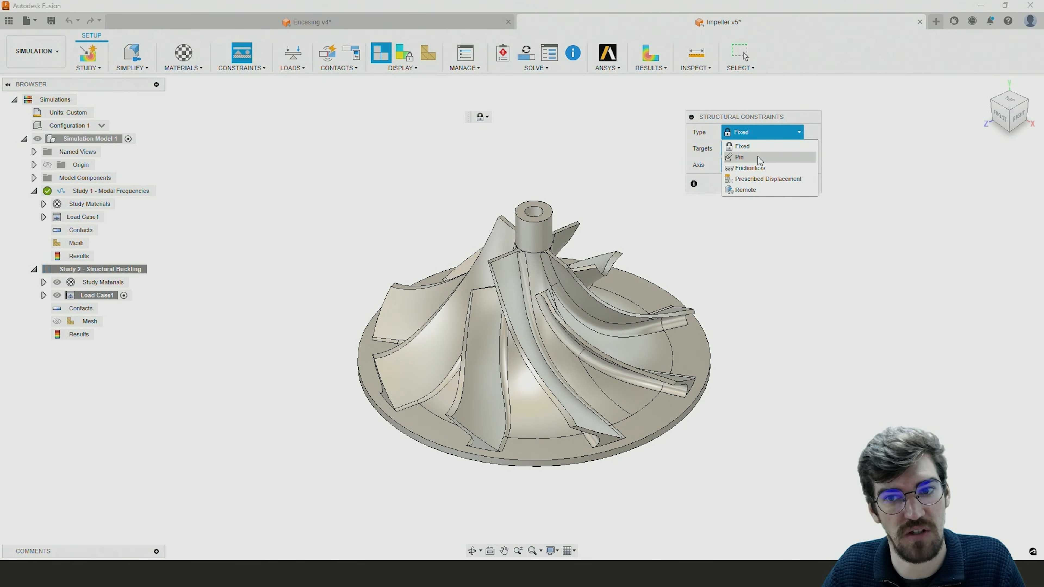
pyautogui.click(757, 157)
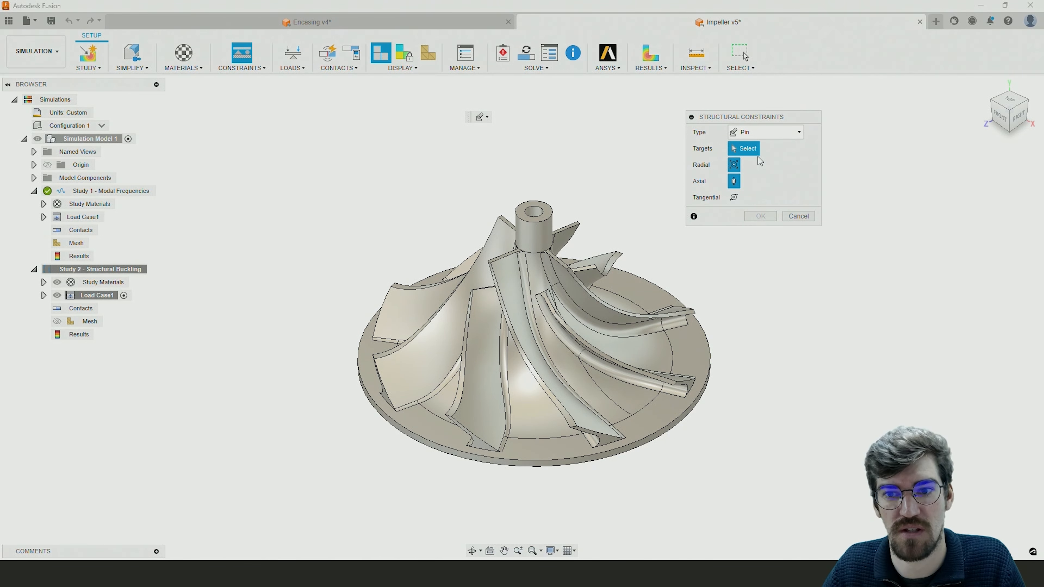
pyautogui.click(534, 217)
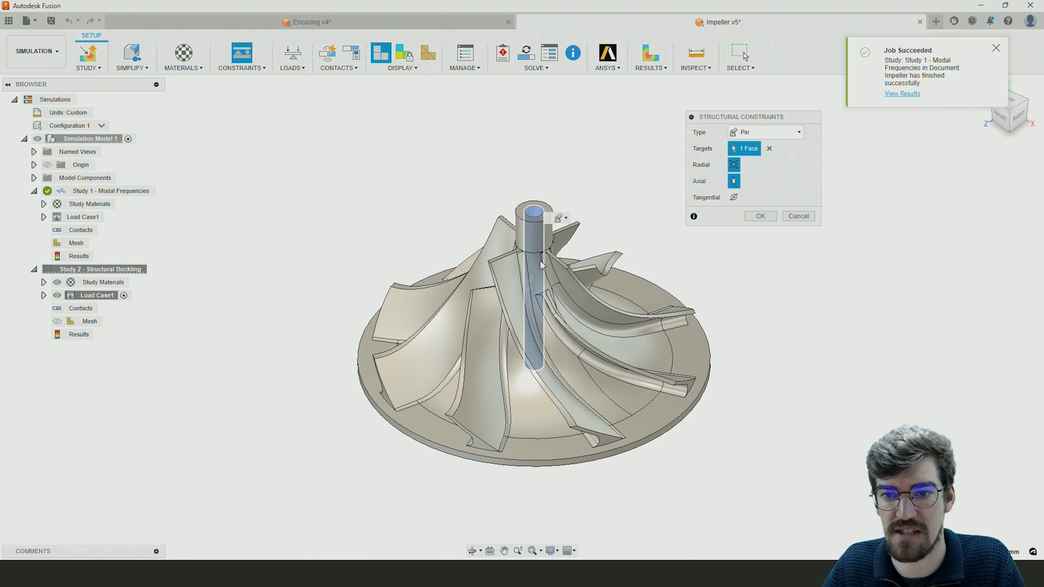
pyautogui.click(760, 217)
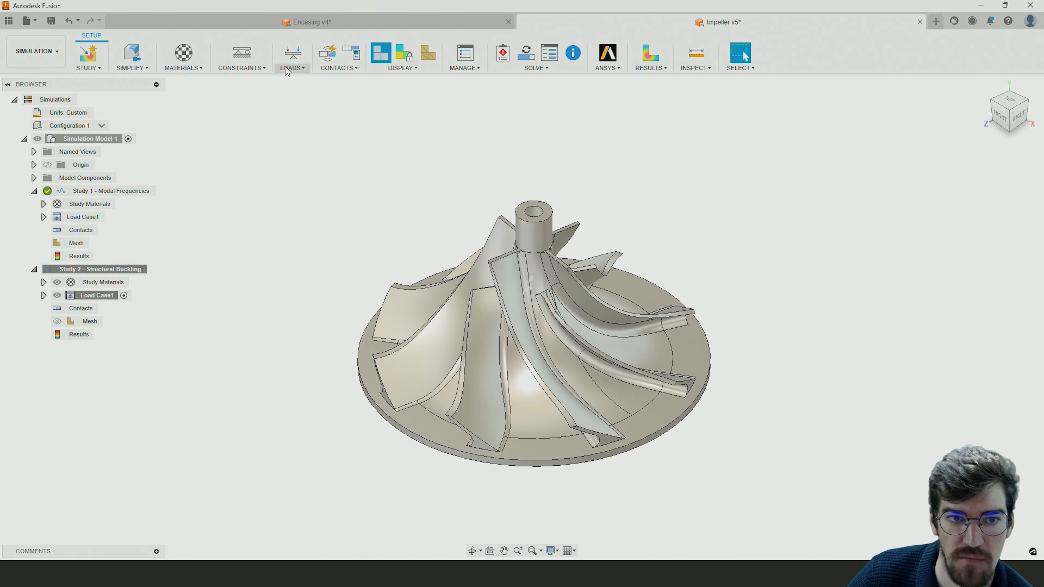
# Step: Start an Angular Global Load in the buckling study with Axis direction, referenced to the outer rim face of the base disc
pyautogui.click(295, 72)
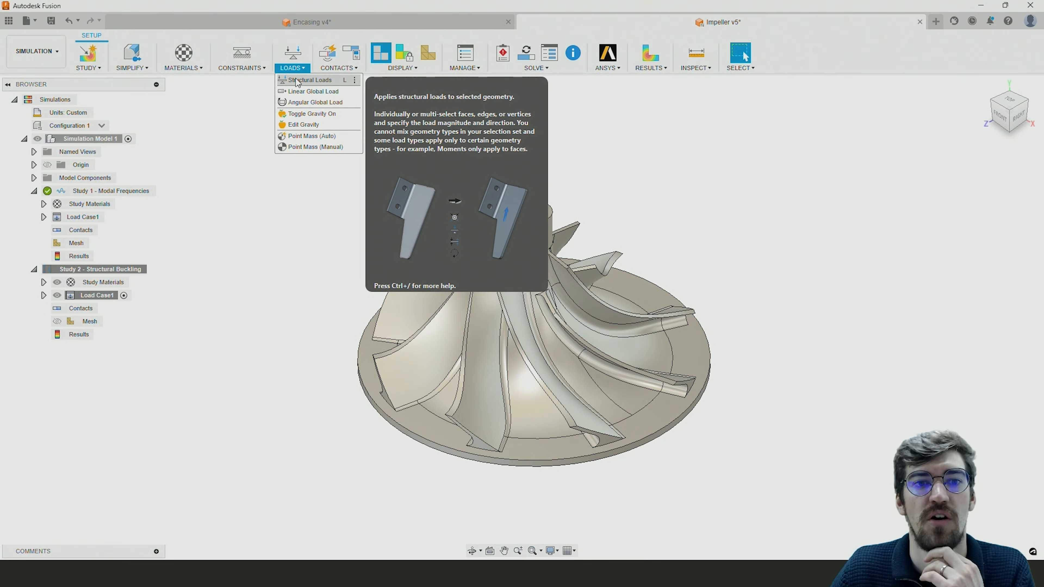
pyautogui.click(312, 103)
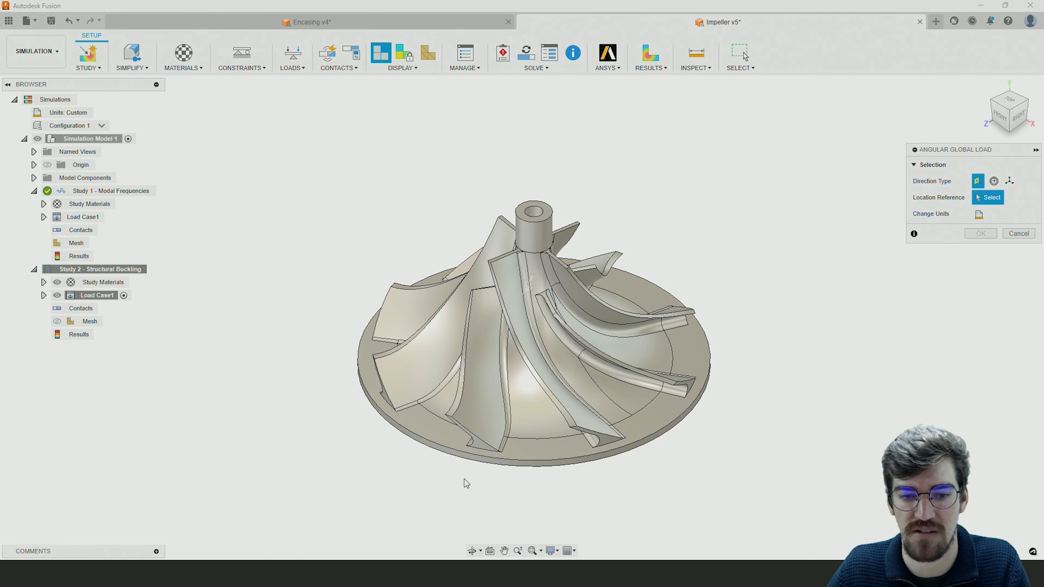
pyautogui.scroll(2, 464, 460)
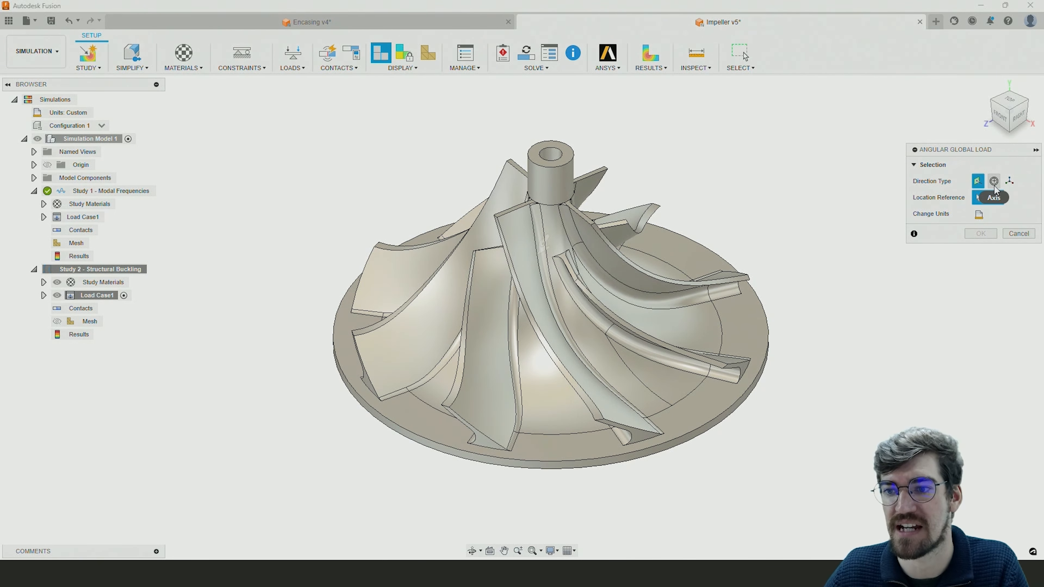
pyautogui.click(993, 182)
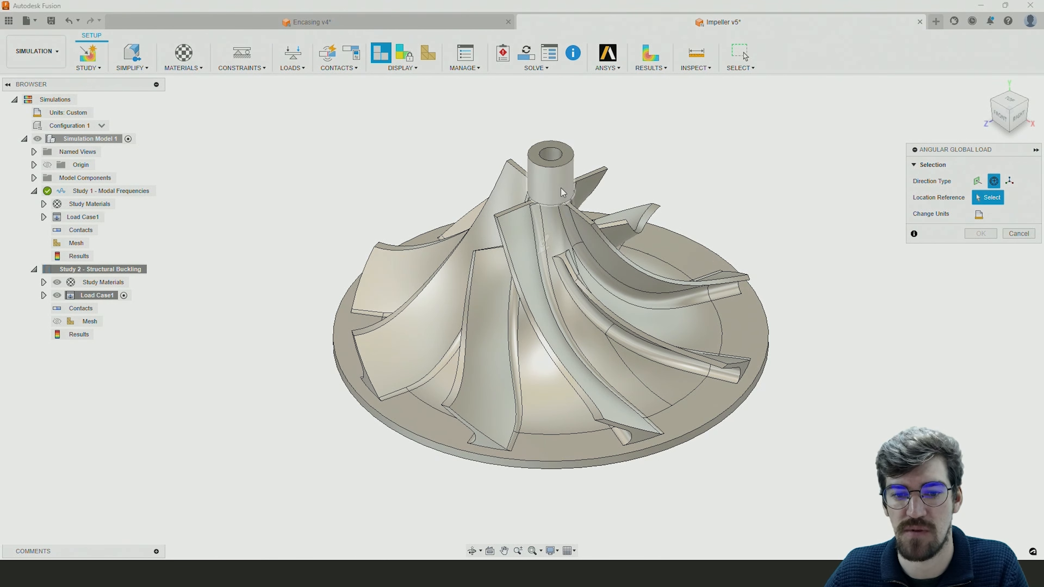
pyautogui.click(612, 462)
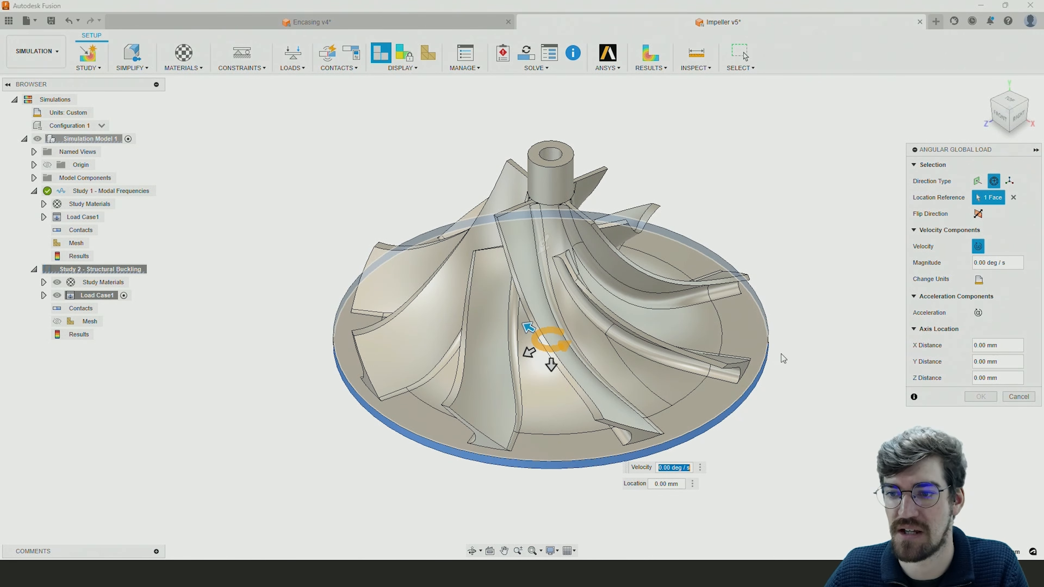
# Step: Set the angular load's units to deg/min and its velocity magnitude to 800*360, and apply the load
pyautogui.doubleClick(974, 263)
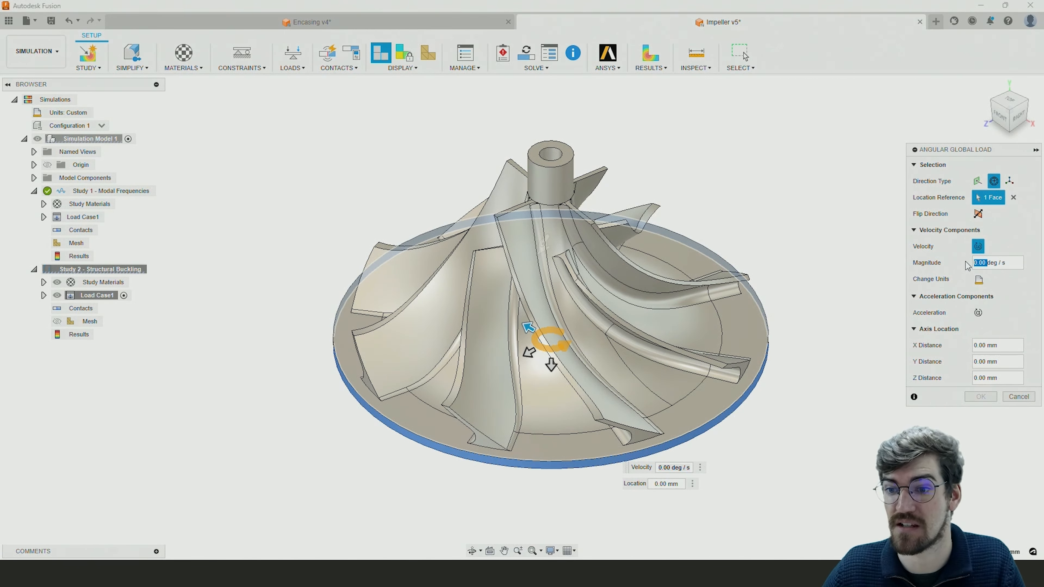
pyautogui.click(978, 280)
pyautogui.click(996, 285)
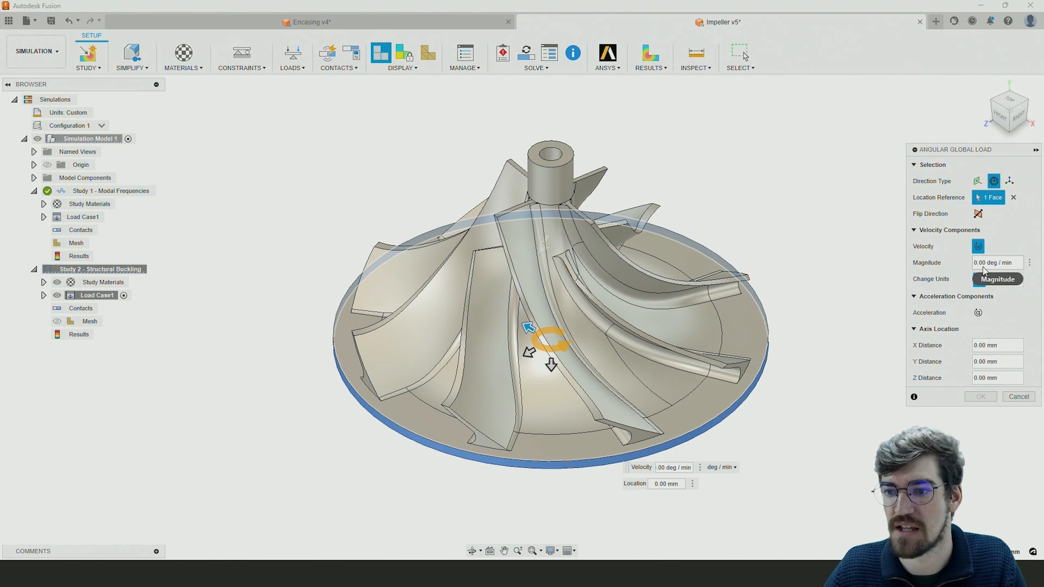
pyautogui.click(971, 264)
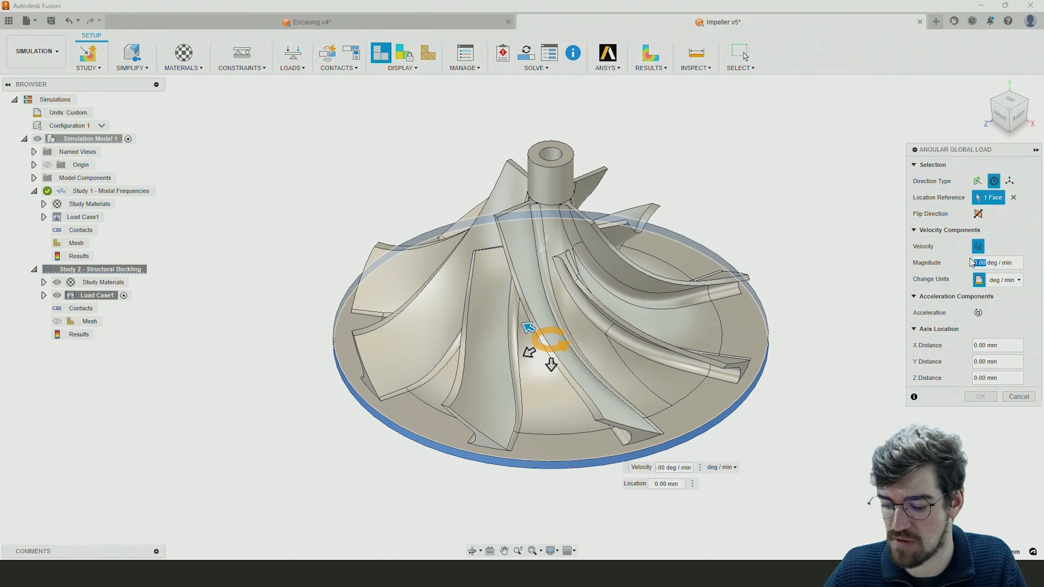
pyautogui.write('300*36')
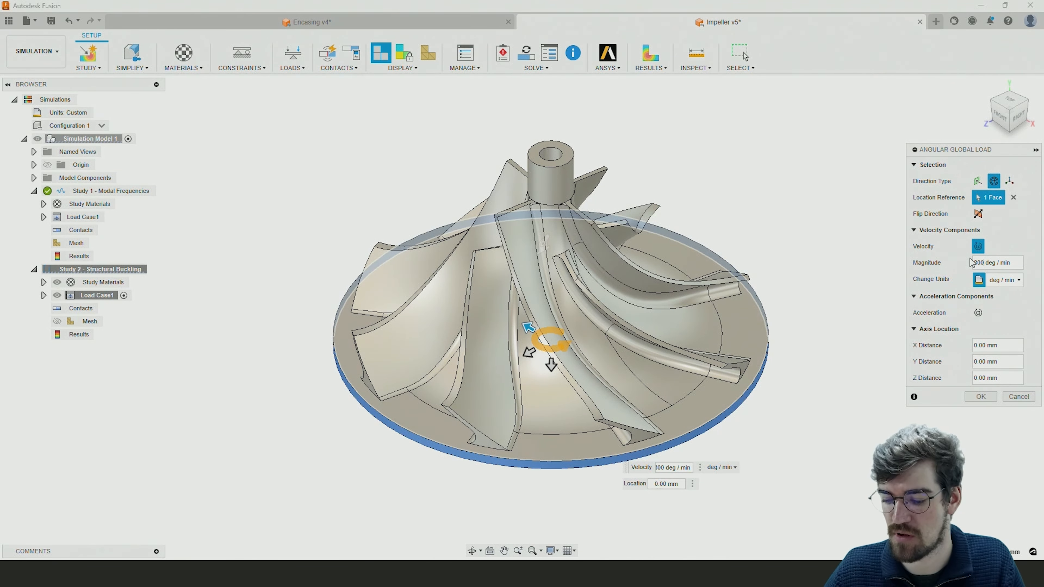
pyautogui.write('0*36')
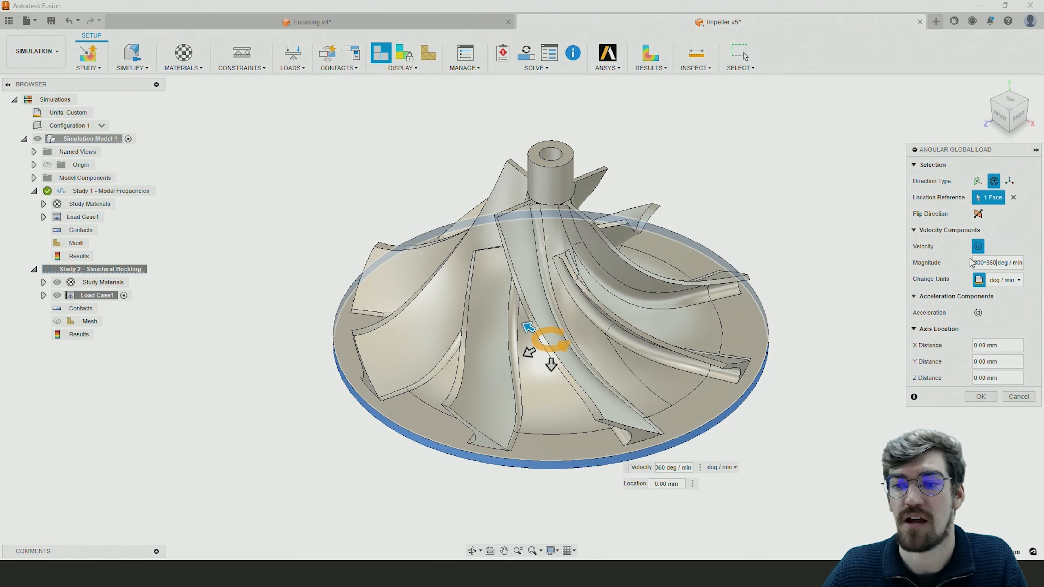
pyautogui.click(980, 396)
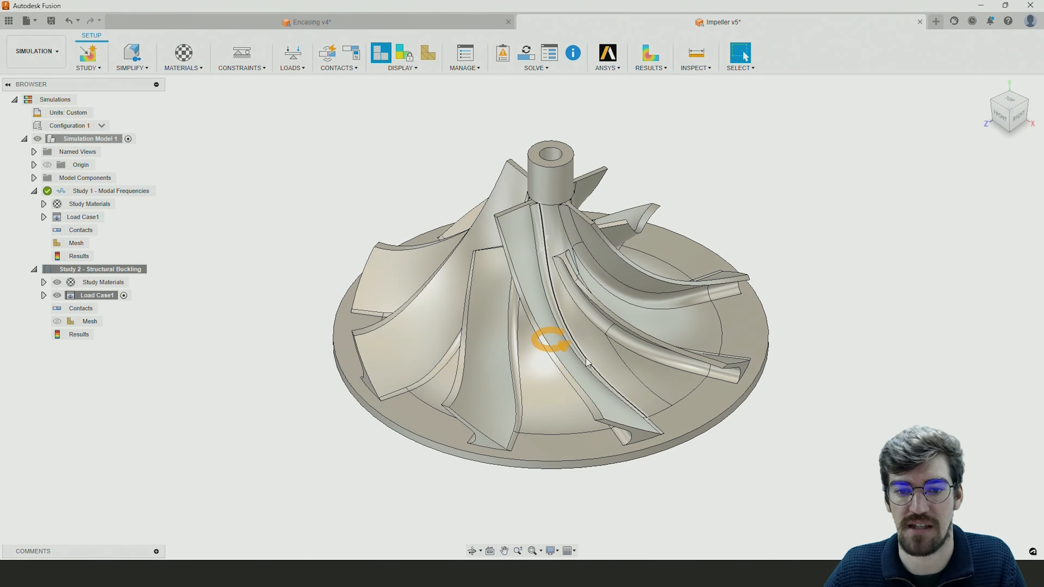
# Step: Reopen the angular global load under the buckling study's Load Case1, check its velocity magnitude and close it
pyautogui.click(44, 295)
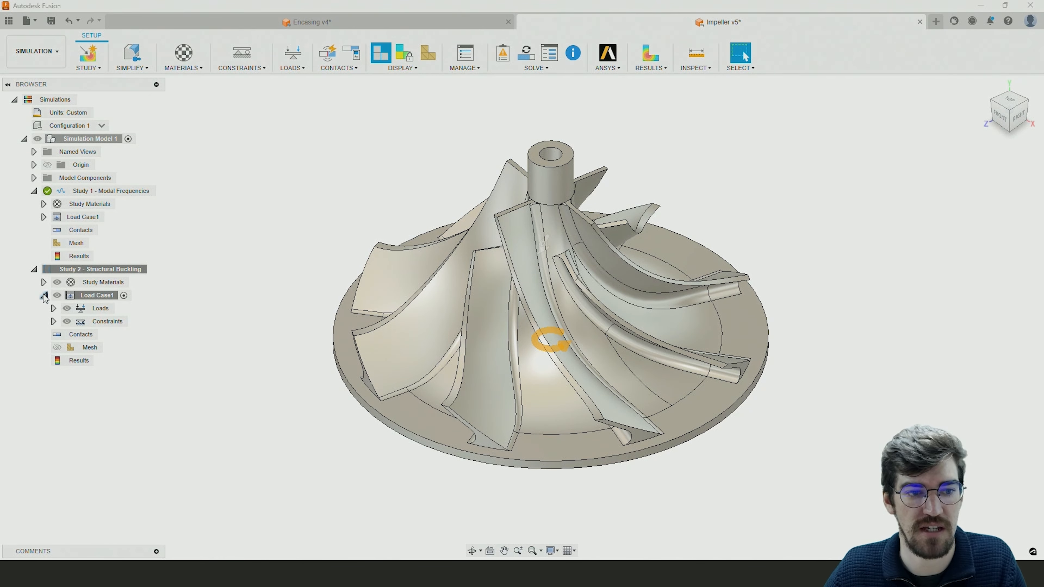
pyautogui.click(53, 308)
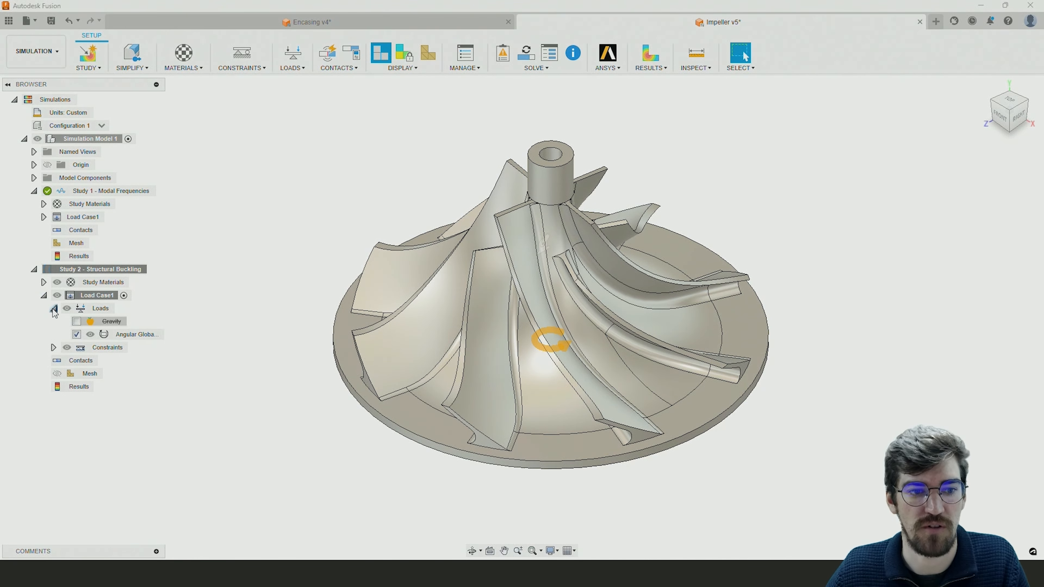
pyautogui.doubleClick(132, 334)
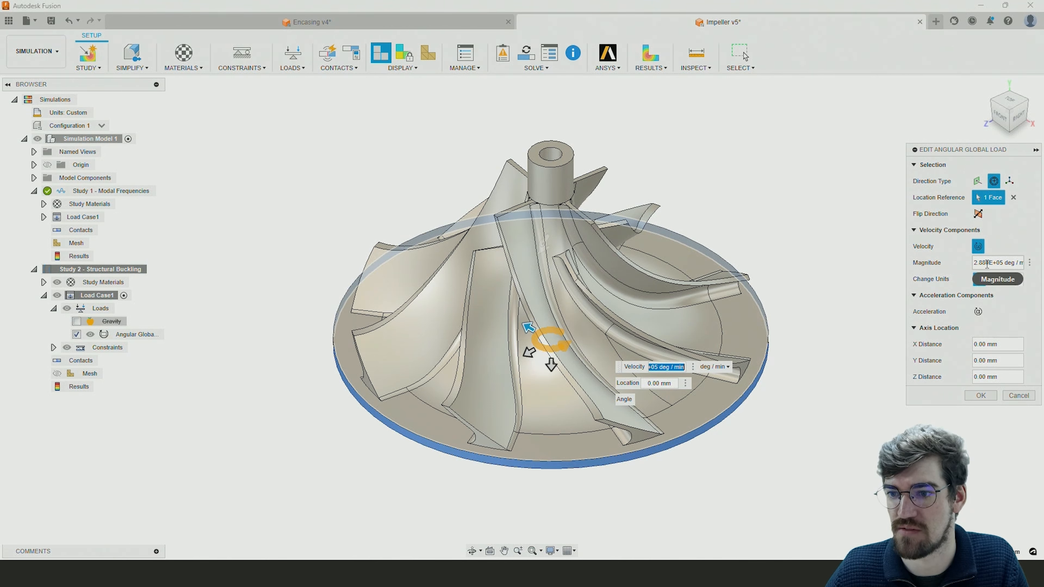
pyautogui.click(982, 394)
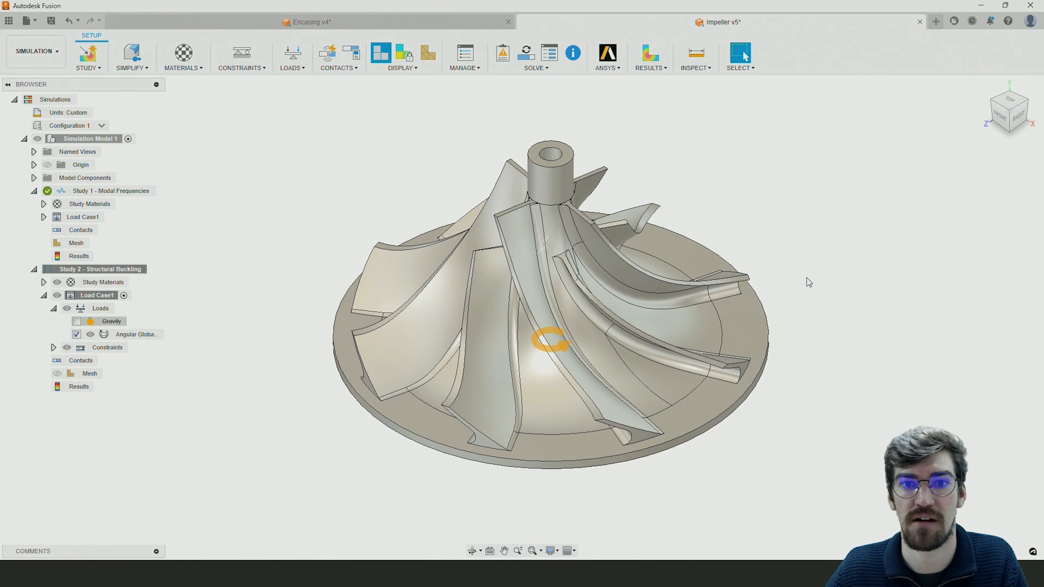
# Step: Run the pre-check on the structural buckling study again, read the warning details and close the report
pyautogui.click(502, 59)
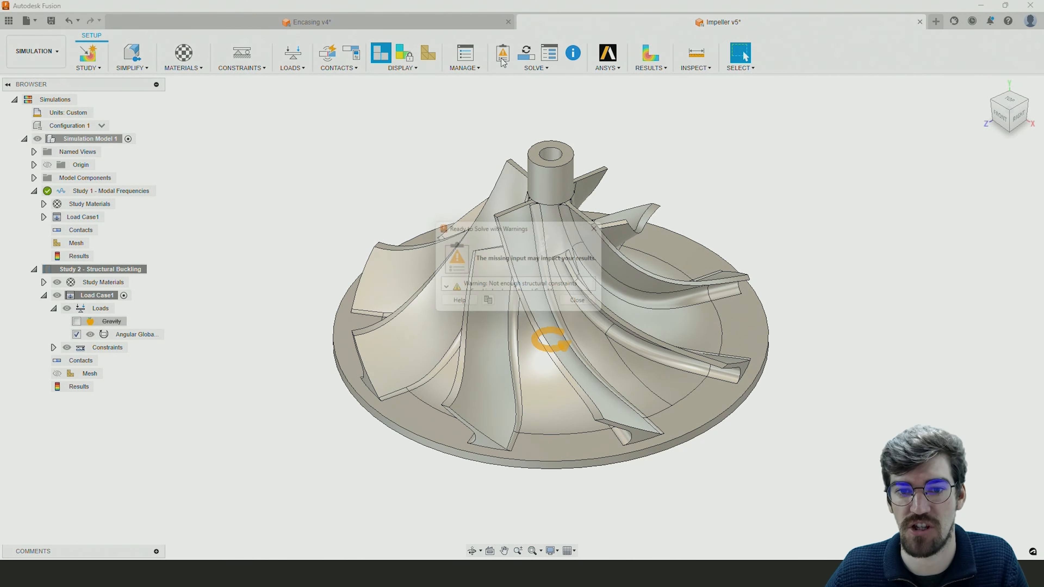
pyautogui.moveTo(608, 316); pyautogui.dragTo(772, 356)
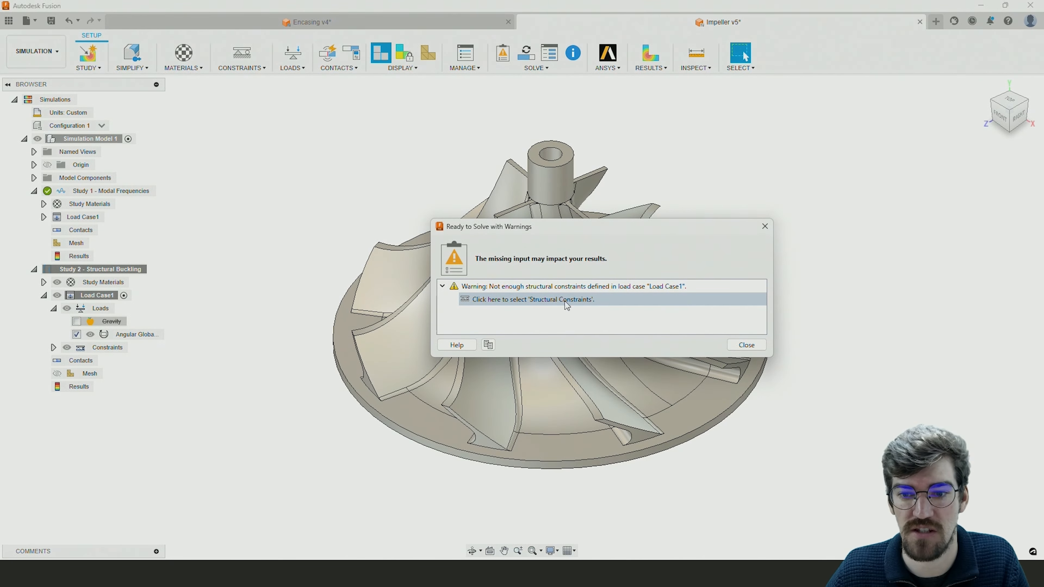
pyautogui.click(746, 345)
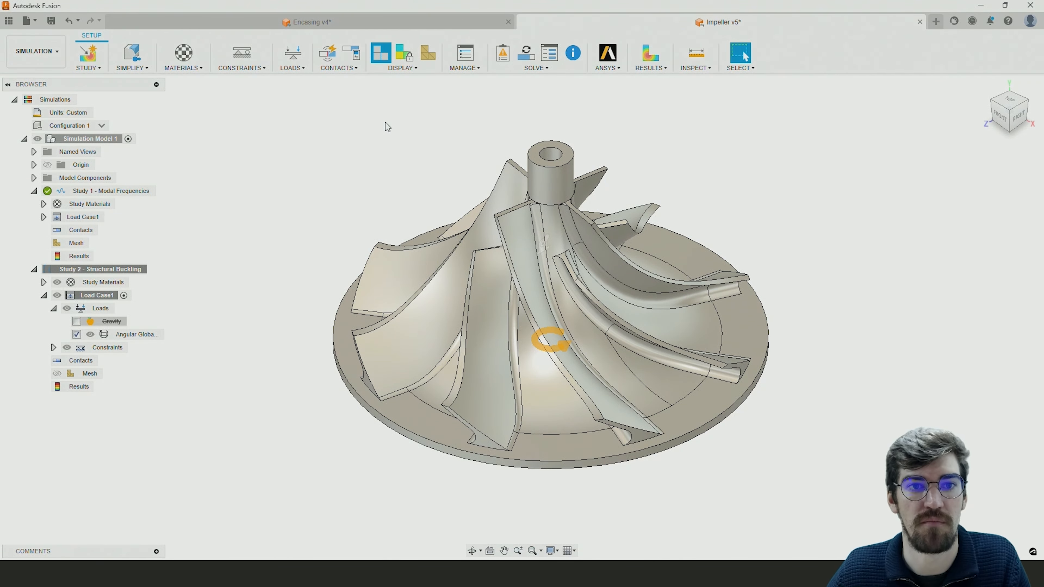
# Step: Solve Study 2 - Structural Buckling and close the job status window
pyautogui.click(529, 57)
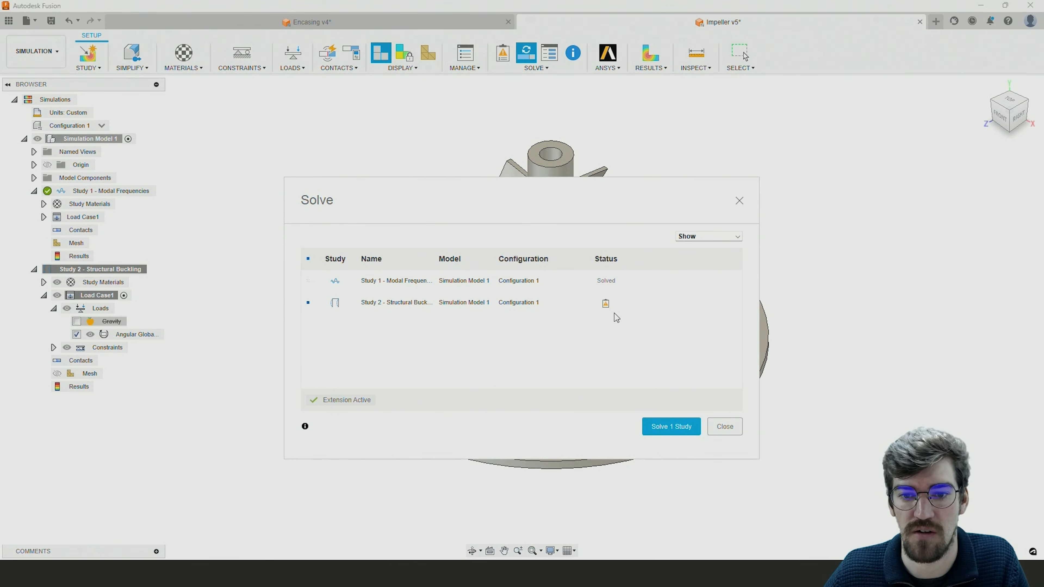
pyautogui.moveTo(606, 307)
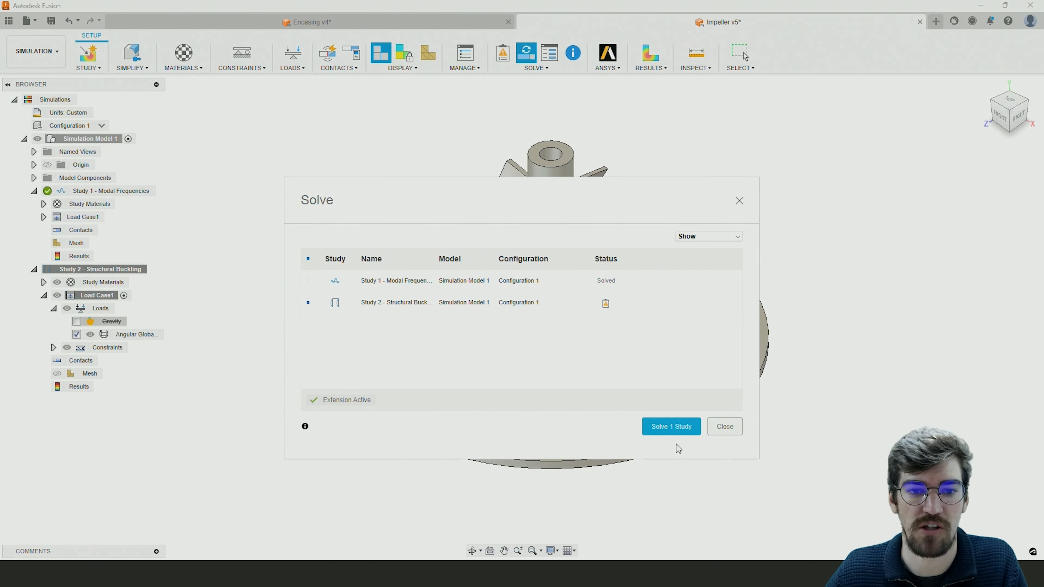
pyautogui.click(678, 428)
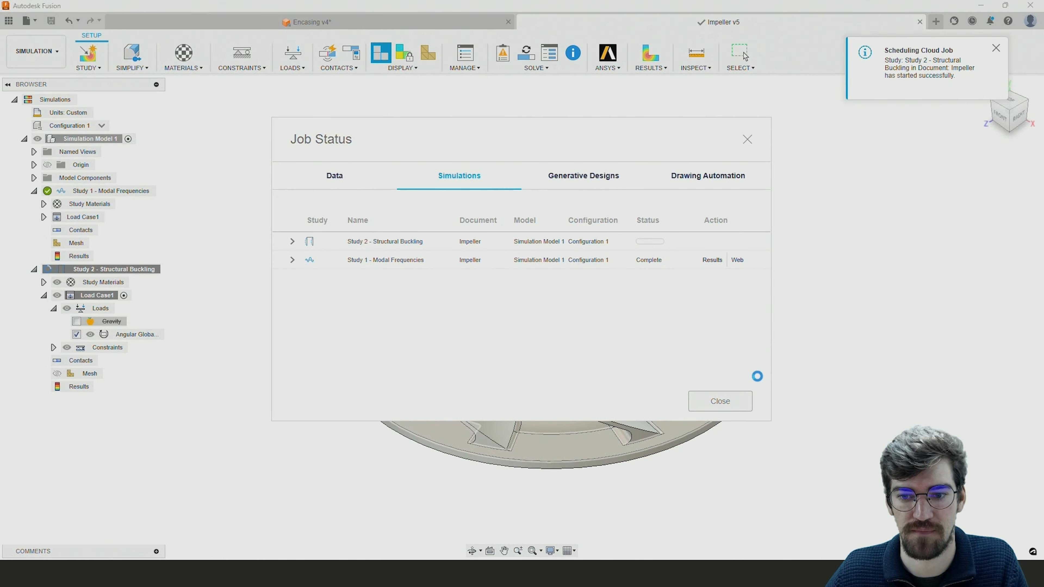
pyautogui.click(721, 401)
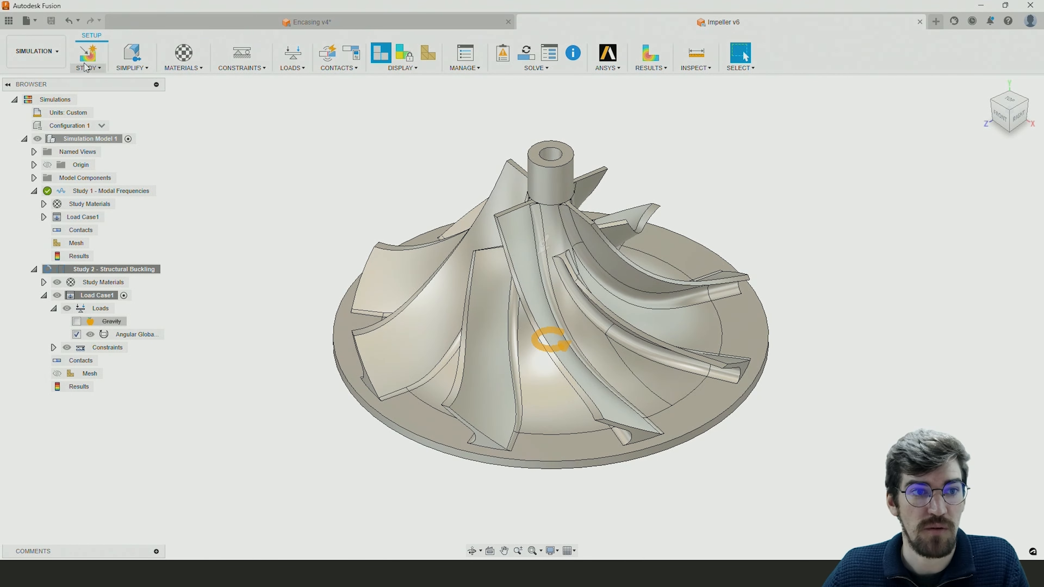
# Step: Create a new Static Stress study and apply a Fixed constraint in Ux, Uy and Uz to the impeller's flat underside
pyautogui.click(89, 56)
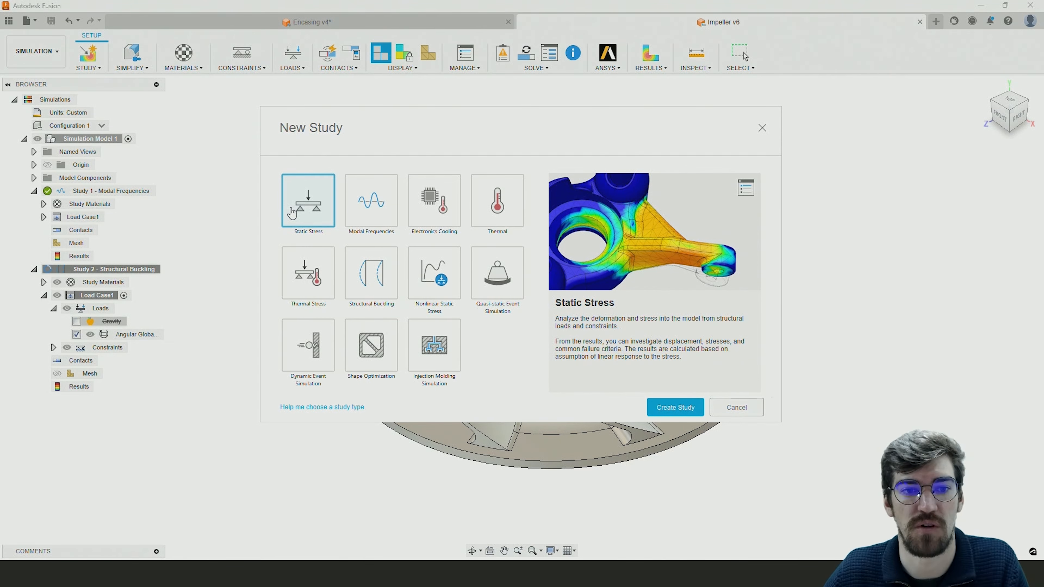
pyautogui.click(668, 409)
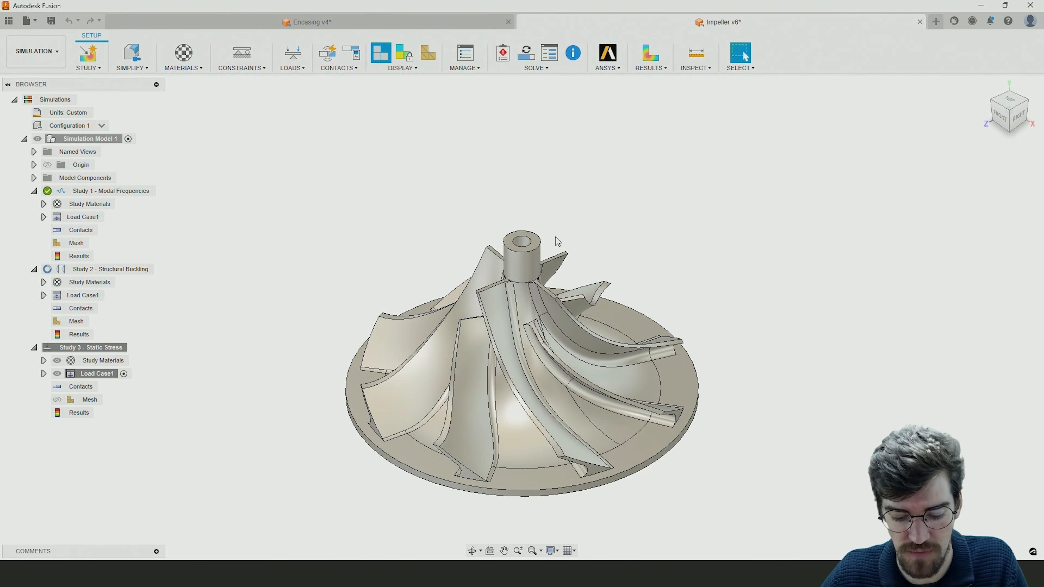
pyautogui.keyDown('shift'); pyautogui.moveTo(634, 272); pyautogui.dragTo(629, 240, button='middle'); pyautogui.keyUp('shift')
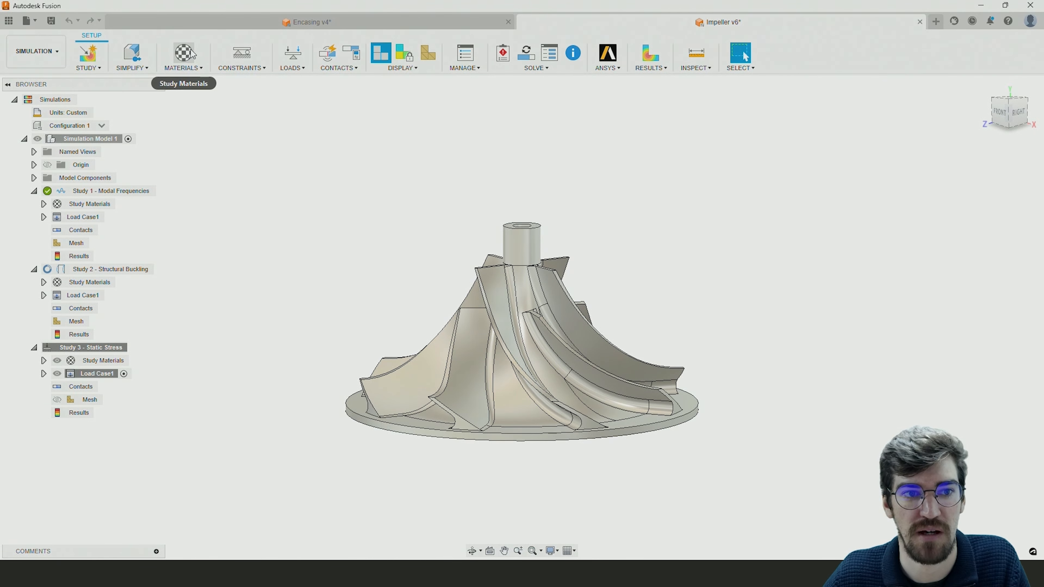
pyautogui.click(241, 53)
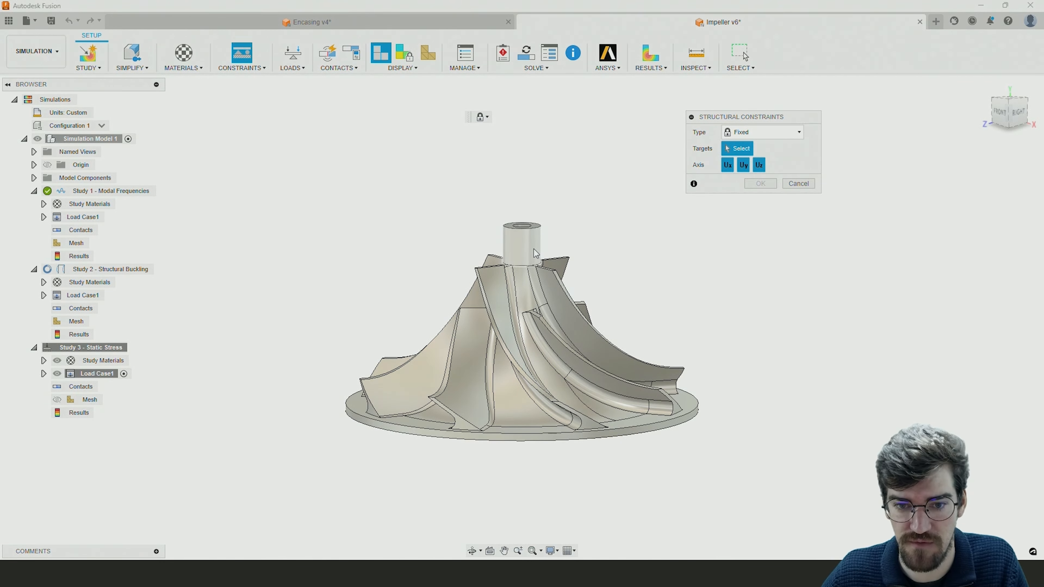
pyautogui.keyDown('shift'); pyautogui.moveTo(536, 253); pyautogui.dragTo(540, 215, button='middle'); pyautogui.keyUp('shift')
pyautogui.click(576, 451)
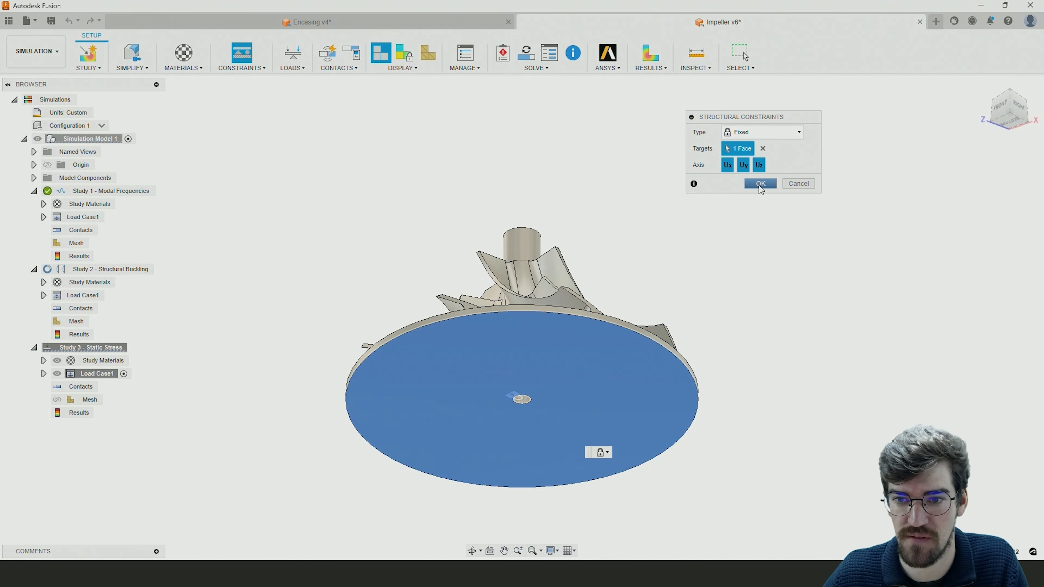
pyautogui.click(759, 183)
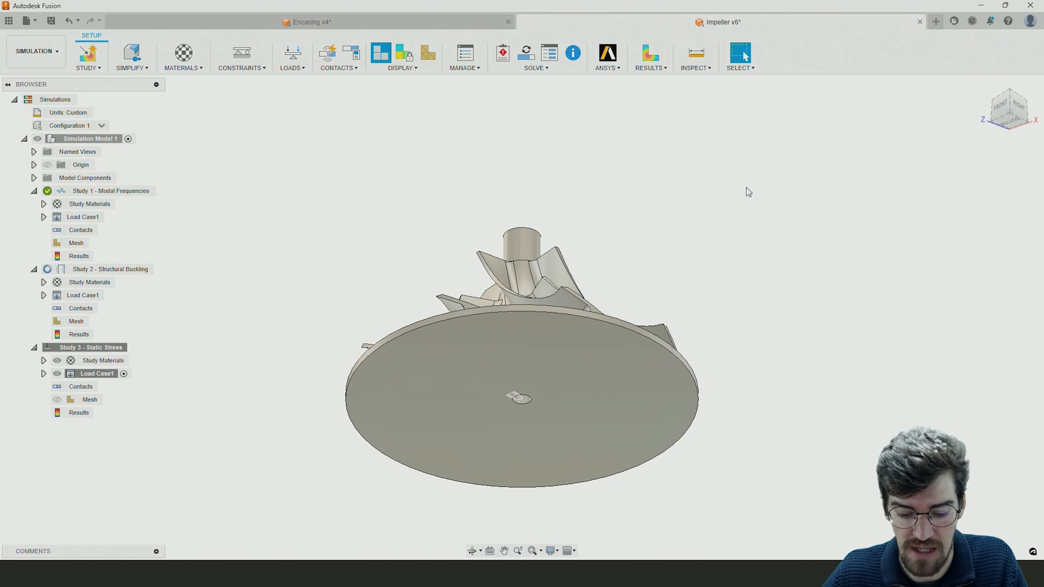
# Step: Start a structural load of type Force on the ring-shaped top face of the impeller's hub
pyautogui.keyDown('shift'); pyautogui.moveTo(736, 193); pyautogui.dragTo(719, 293, button='middle'); pyautogui.keyUp('shift')
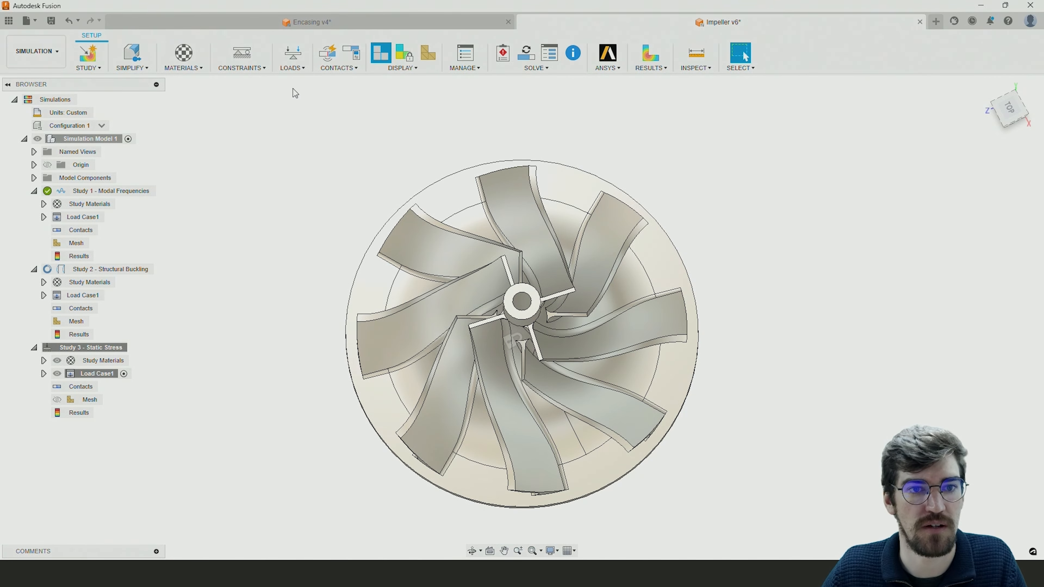
pyautogui.click(293, 55)
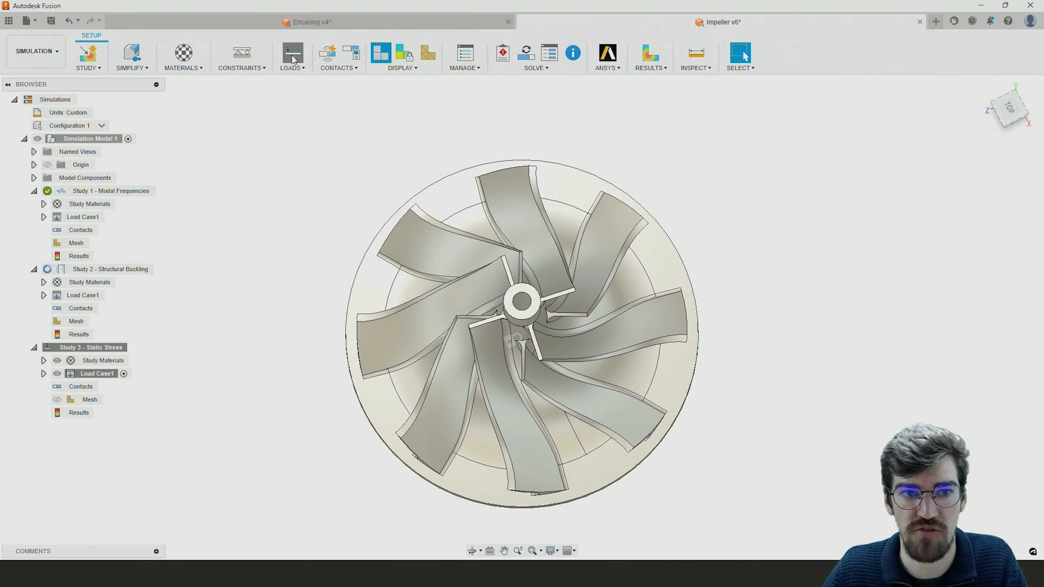
pyautogui.scroll(3, 526, 294)
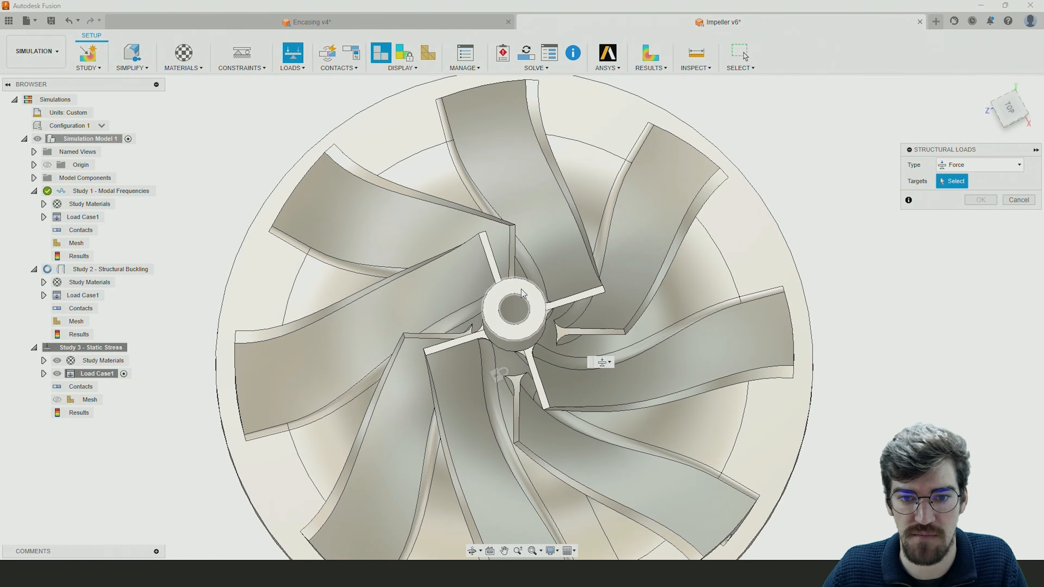
pyautogui.click(526, 293)
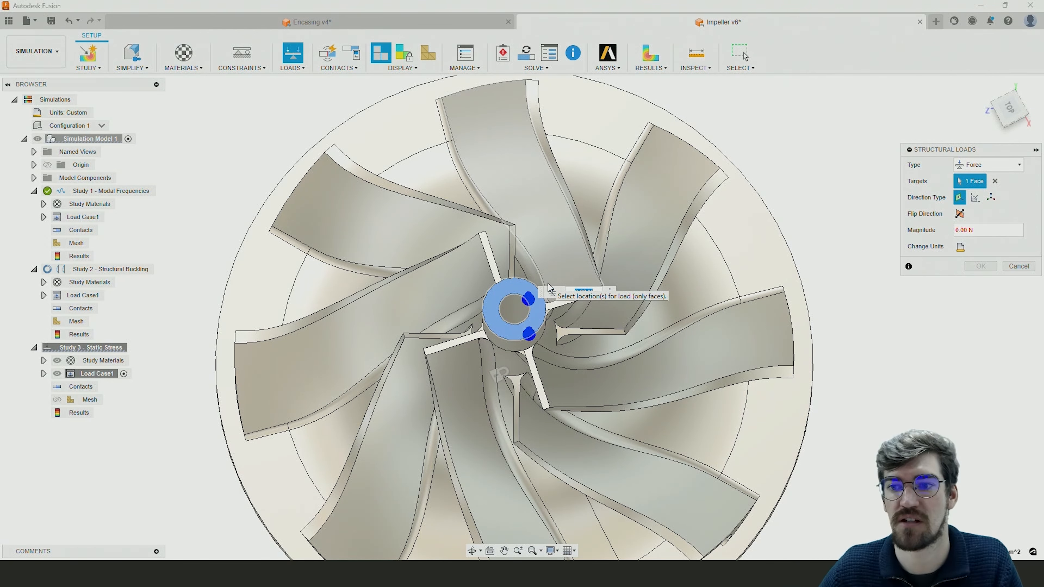
pyautogui.click(970, 230)
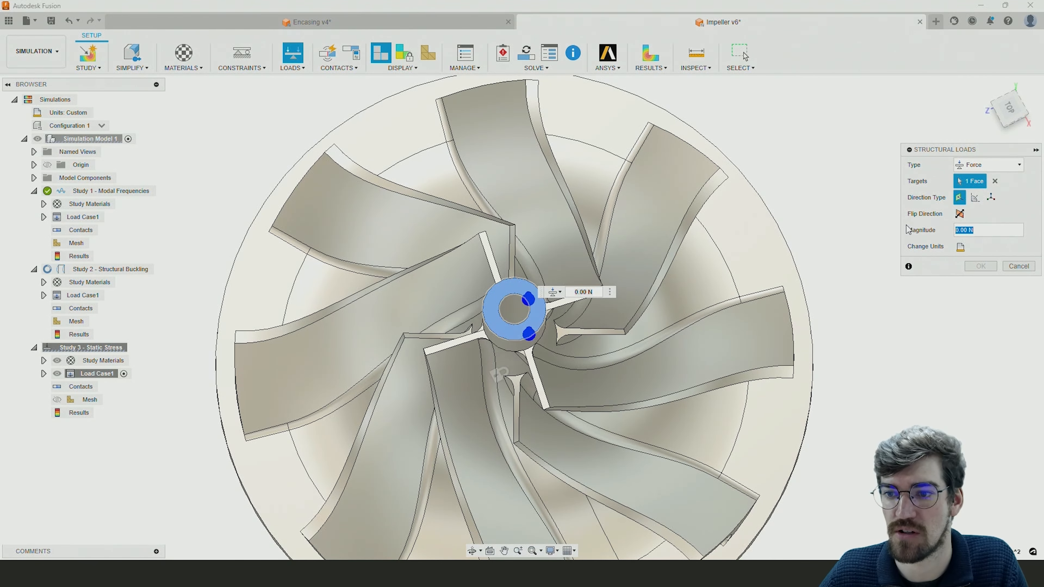
pyautogui.moveTo(941, 152); pyautogui.dragTo(895, 143)
pyautogui.click(917, 156)
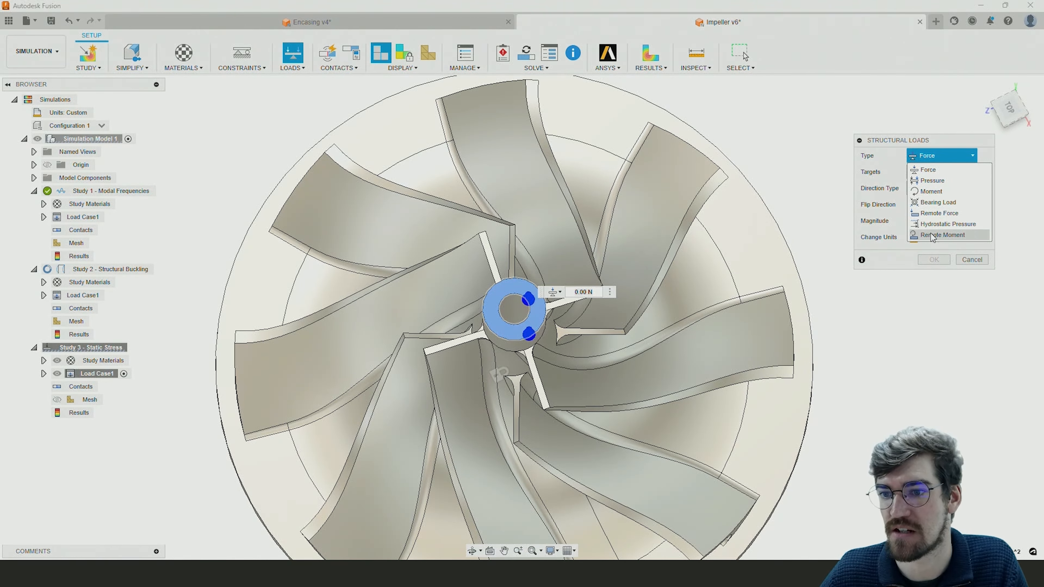
pyautogui.click(934, 169)
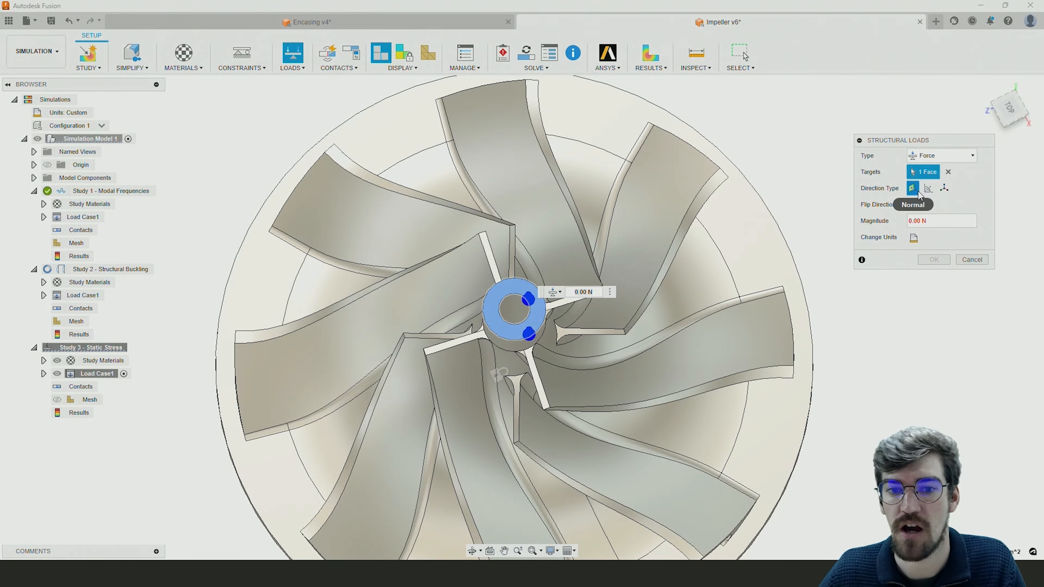
# Step: Keep the force unit as N, set the magnitude to 500 N and apply the hub load
pyautogui.click(940, 221)
pyautogui.click(913, 237)
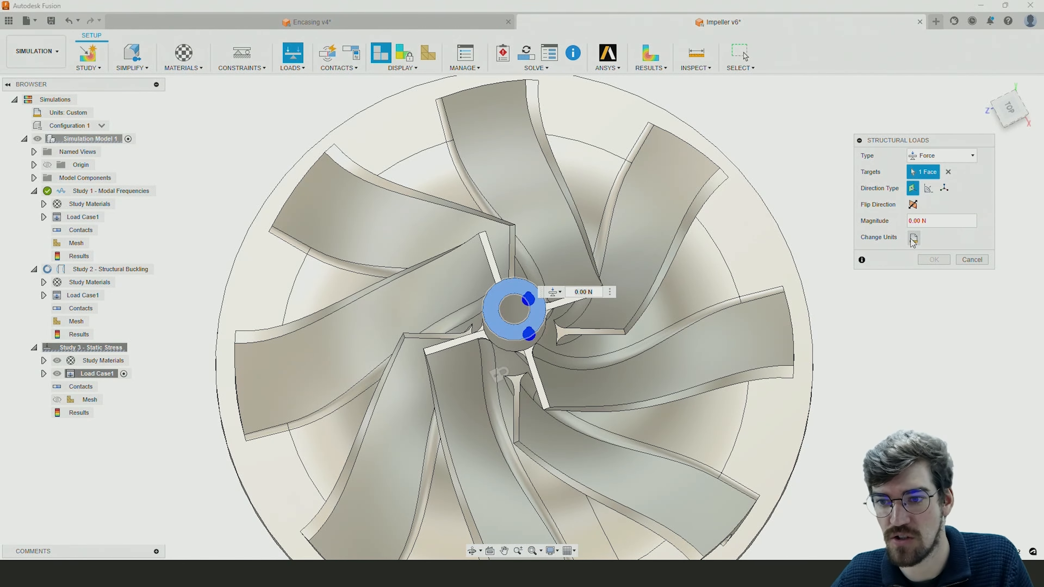
pyautogui.click(919, 238)
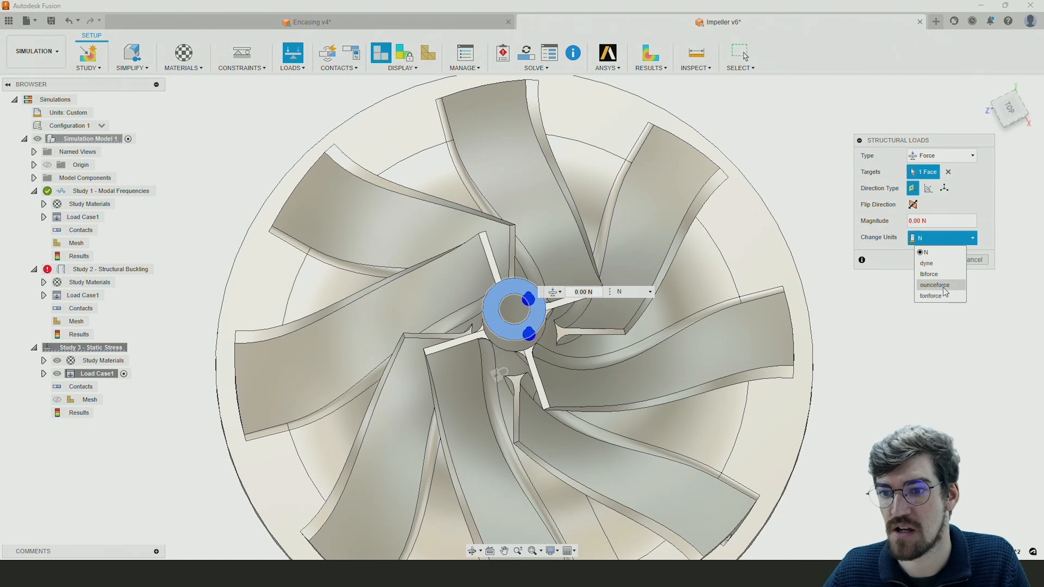
pyautogui.click(938, 252)
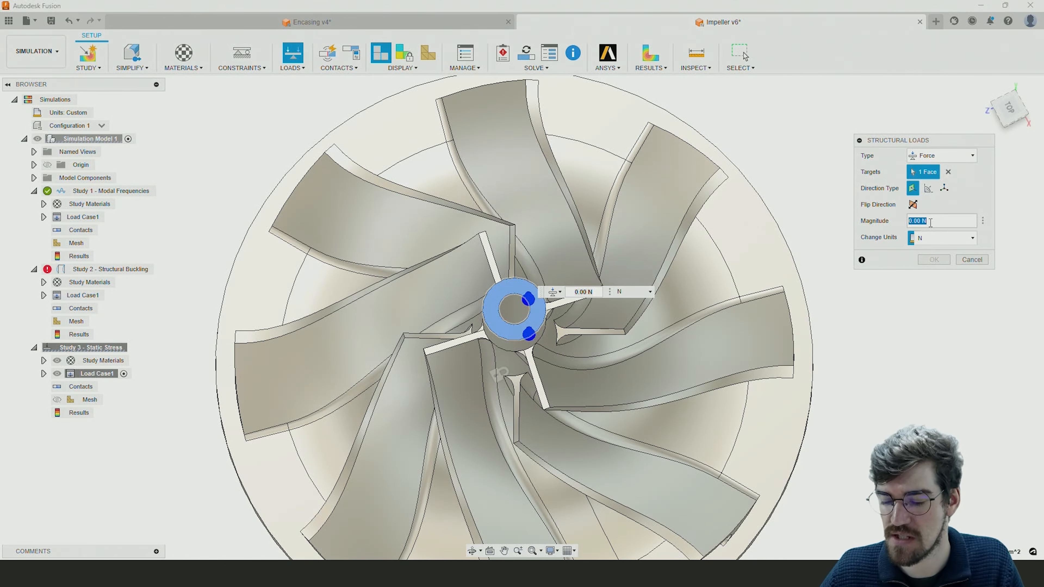
pyautogui.write('500')
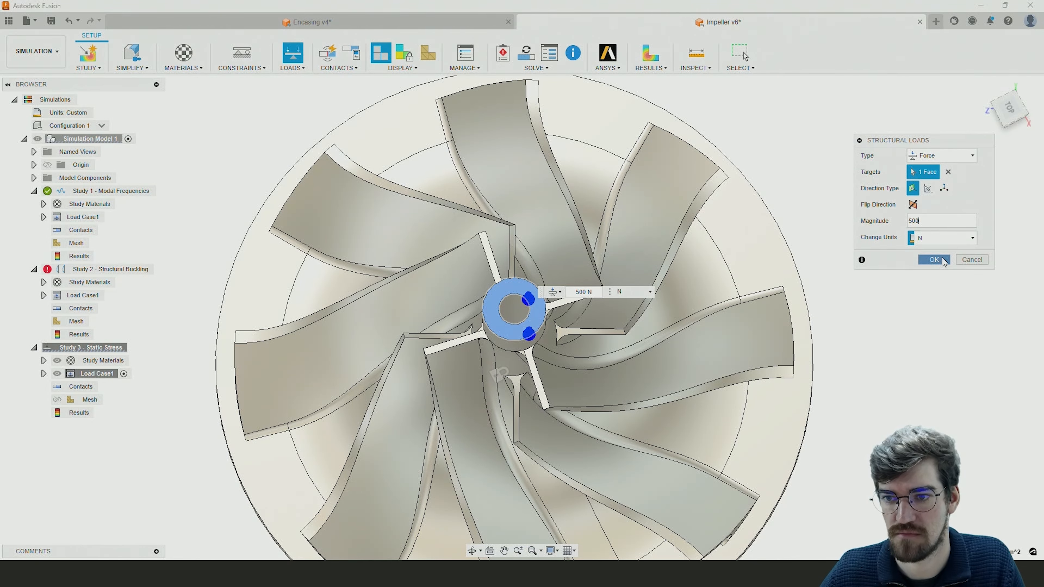
pyautogui.click(933, 260)
# Step: Solve Study 3 - Static Stress
pyautogui.scroll(-4, 577, 256)
pyautogui.keyDown('shift'); pyautogui.moveTo(578, 257); pyautogui.dragTo(653, 226, button='middle'); pyautogui.keyUp('shift')
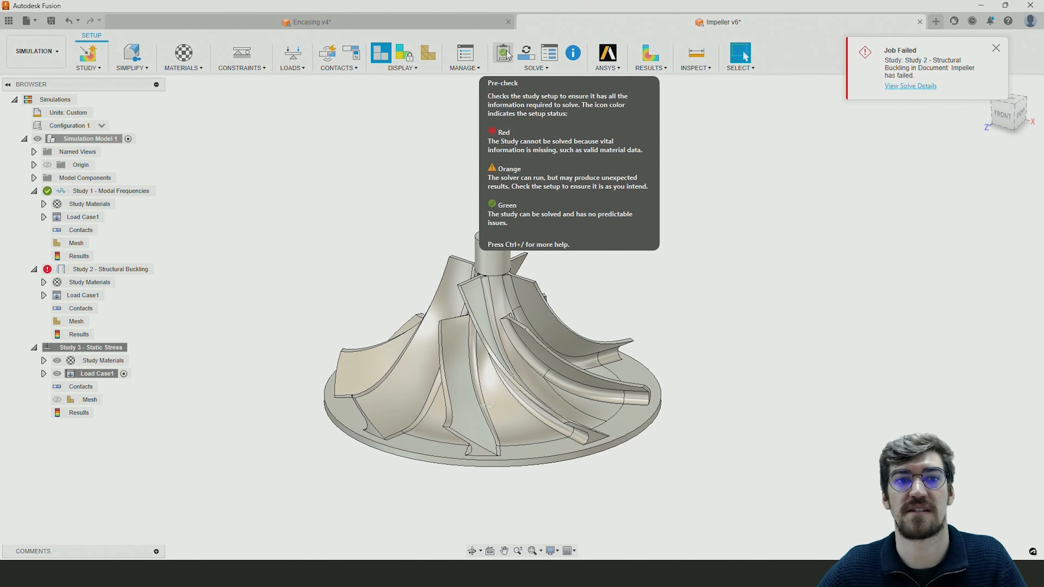
pyautogui.click(526, 53)
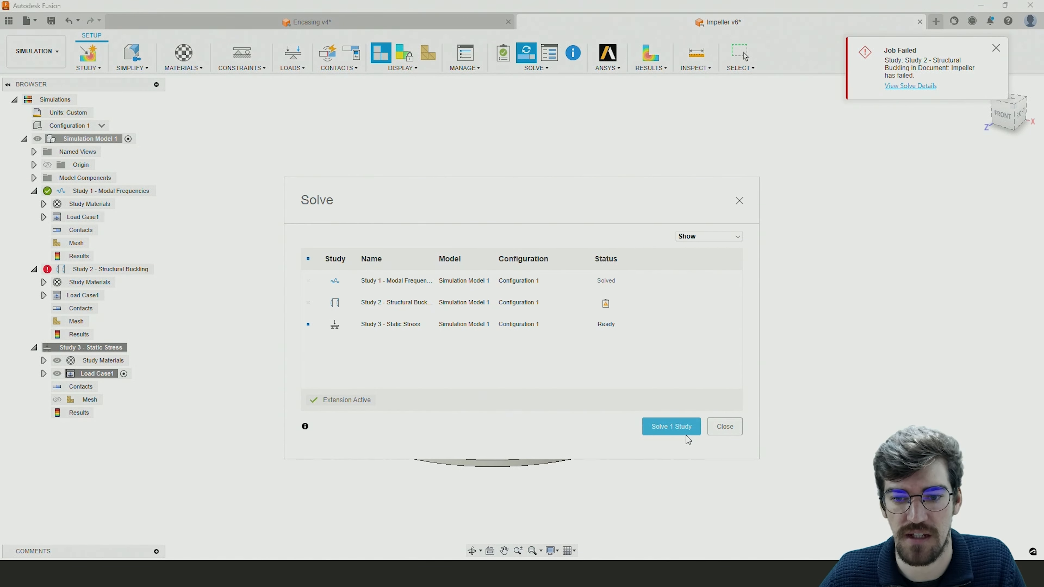
pyautogui.click(674, 428)
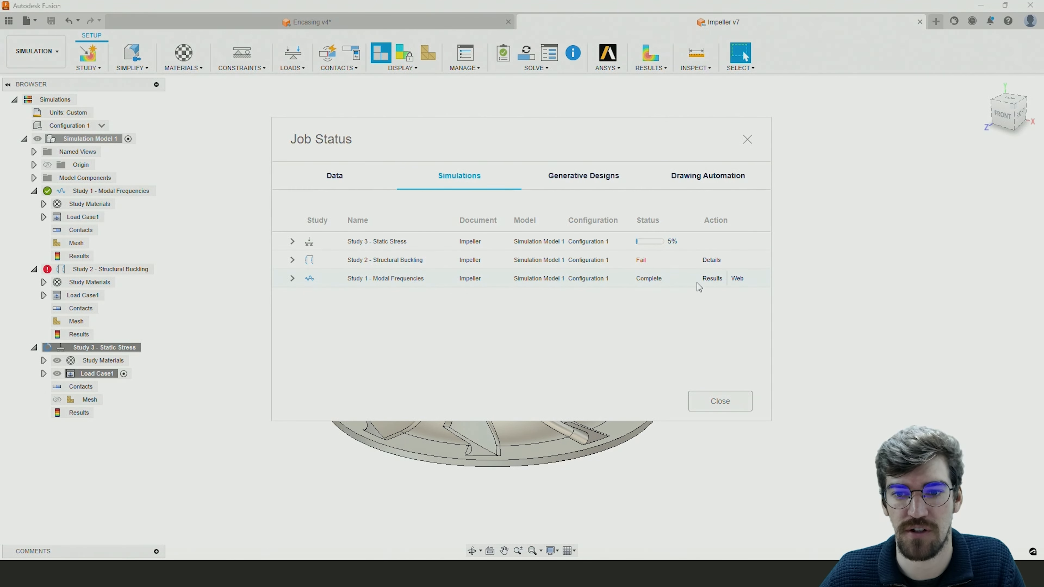
# Step: Open the Study 1 - Modal Frequencies results and examine the total modal displacement of modes 1, 2, 4, 5 and 6
pyautogui.click(712, 279)
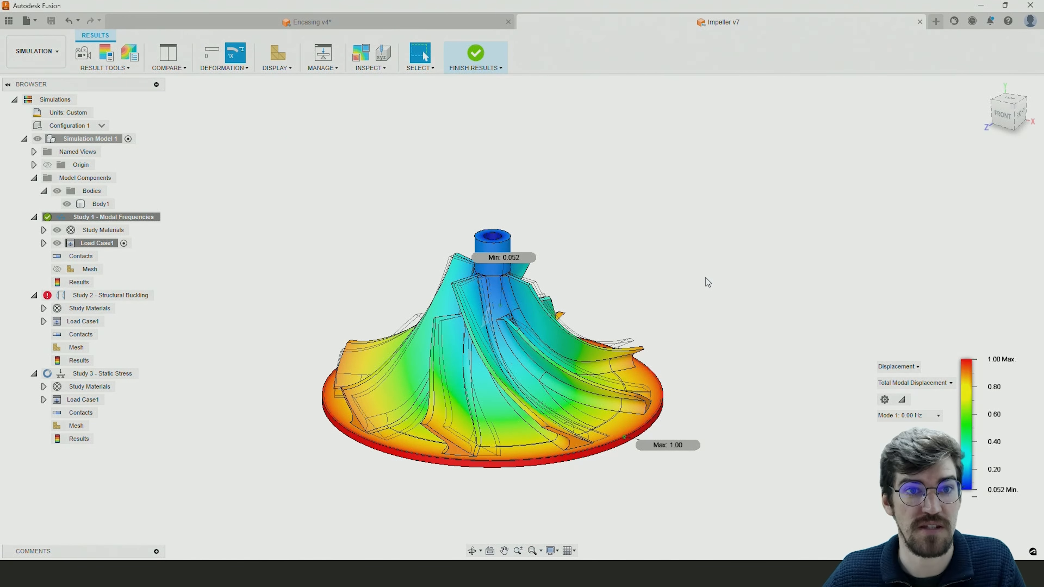
pyautogui.keyDown('shift'); pyautogui.moveTo(707, 284); pyautogui.dragTo(711, 247, button='middle'); pyautogui.keyUp('shift')
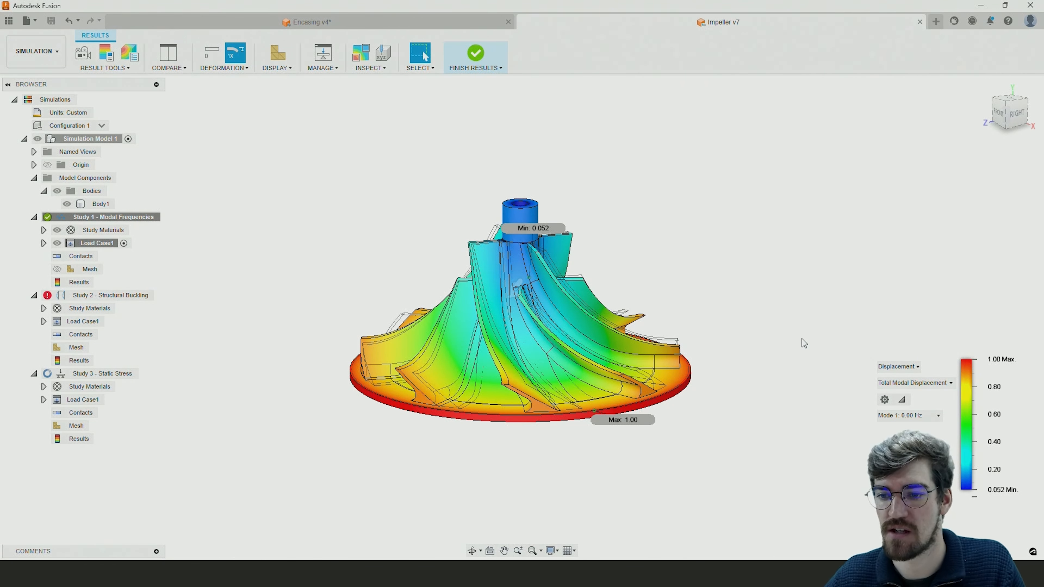
pyautogui.click(924, 417)
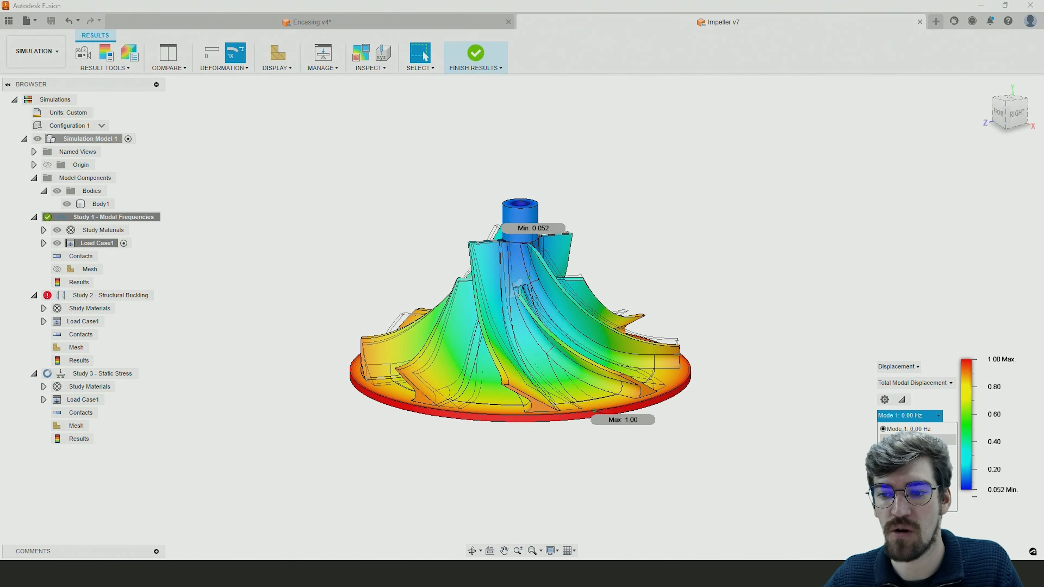
pyautogui.click(916, 439)
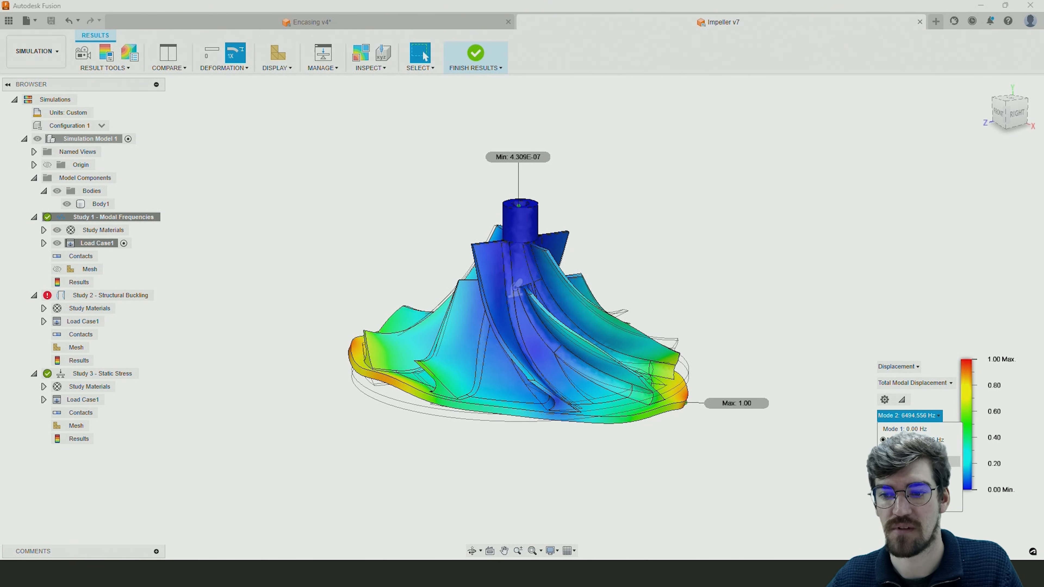
pyautogui.click(912, 461)
pyautogui.click(921, 418)
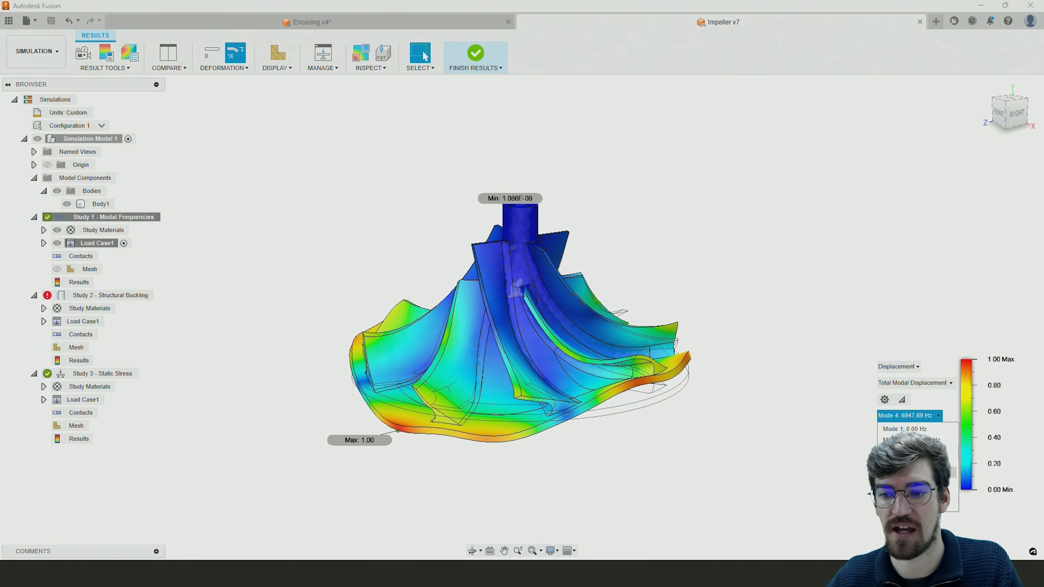
pyautogui.click(912, 473)
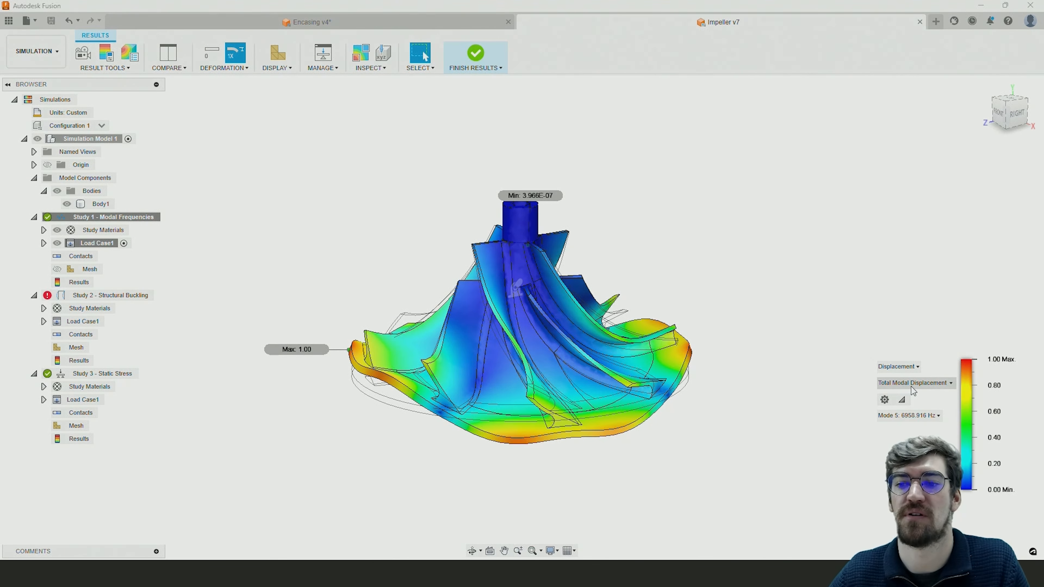
pyautogui.click(922, 416)
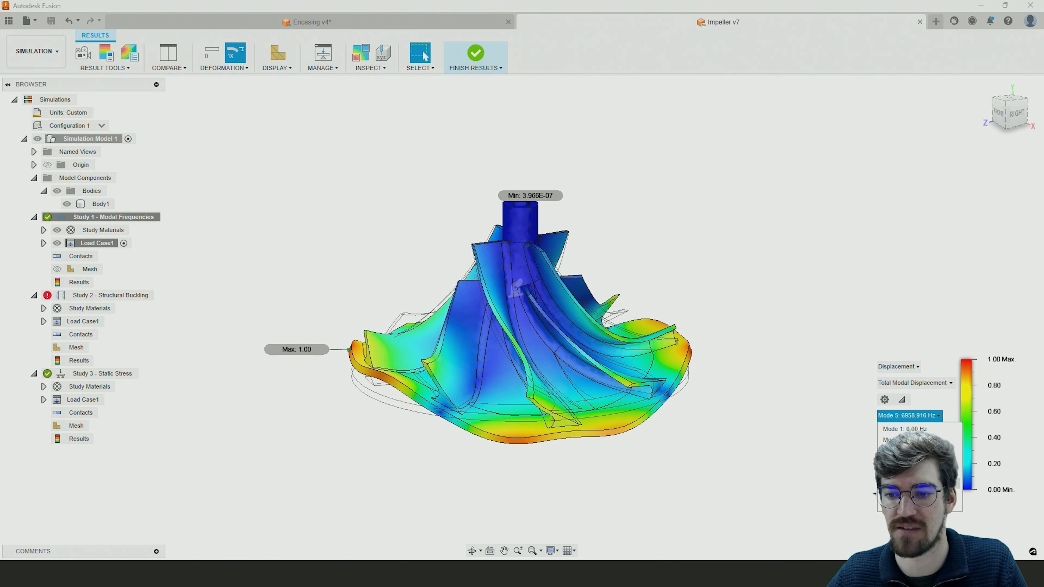
pyautogui.click(919, 483)
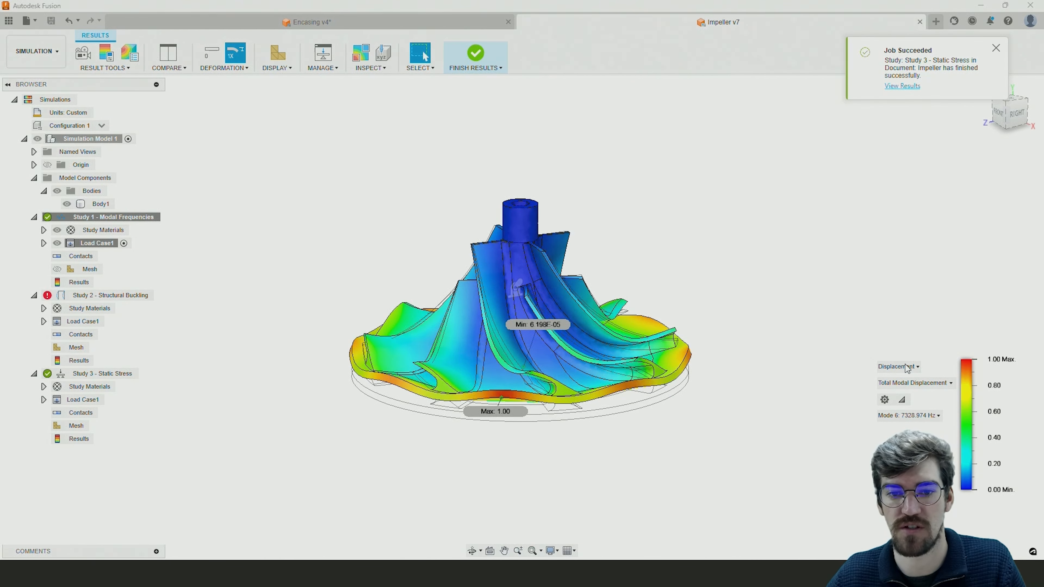
pyautogui.keyDown('shift'); pyautogui.moveTo(668, 393); pyautogui.dragTo(641, 396, button='middle'); pyautogui.keyUp('shift')
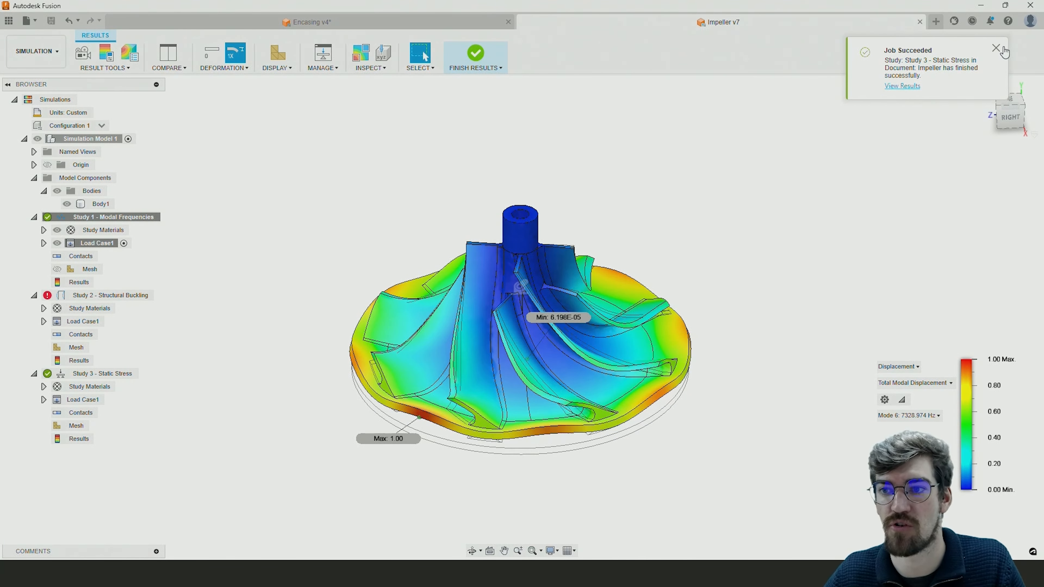
# Step: Dismiss the job notification and activate Study 2 - Structural Buckling
pyautogui.click(997, 48)
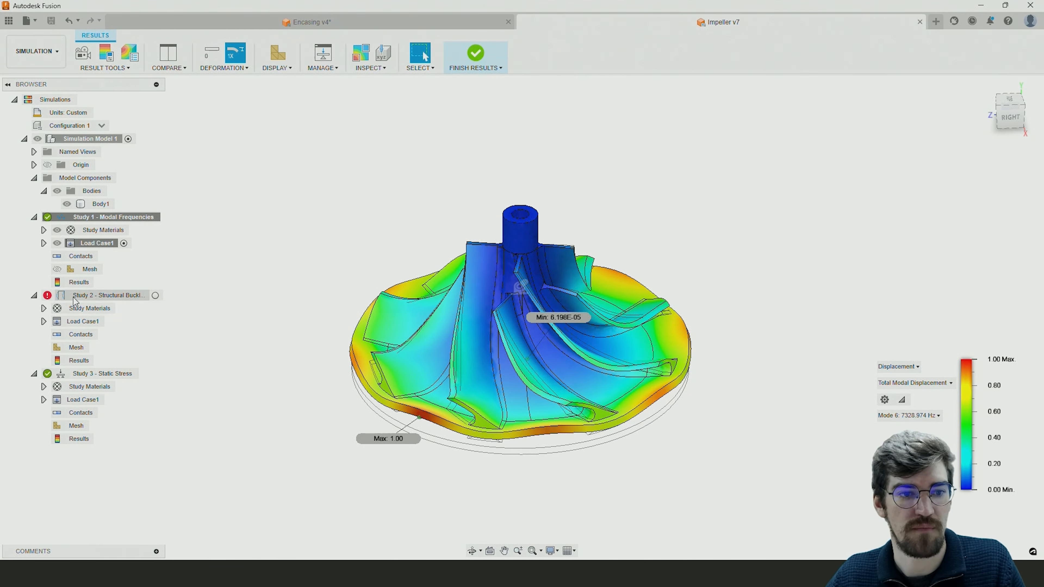
pyautogui.click(125, 296)
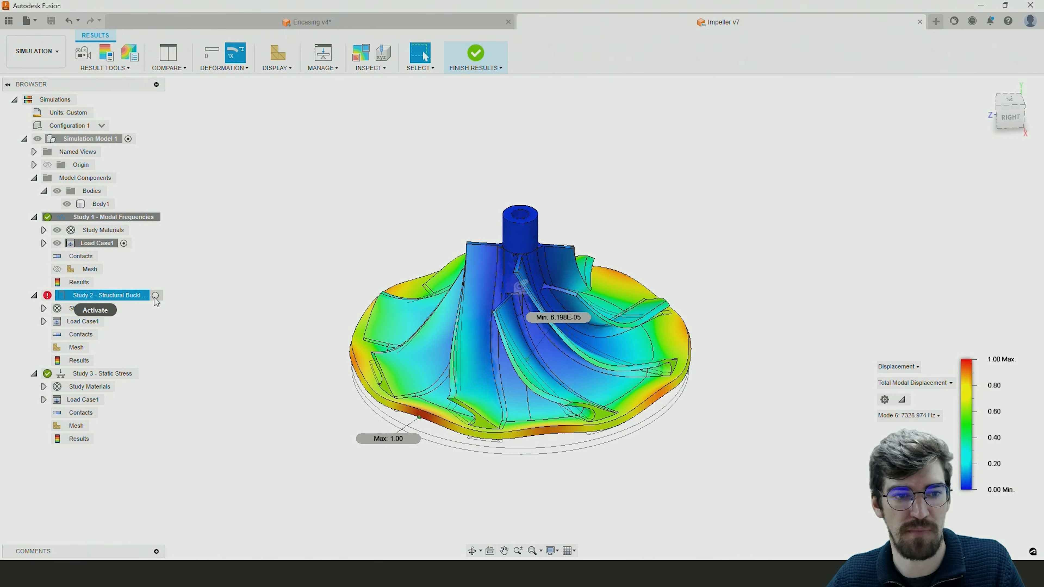
pyautogui.click(155, 296)
pyautogui.keyDown('shift'); pyautogui.moveTo(569, 346); pyautogui.dragTo(616, 309, button='middle'); pyautogui.keyUp('shift')
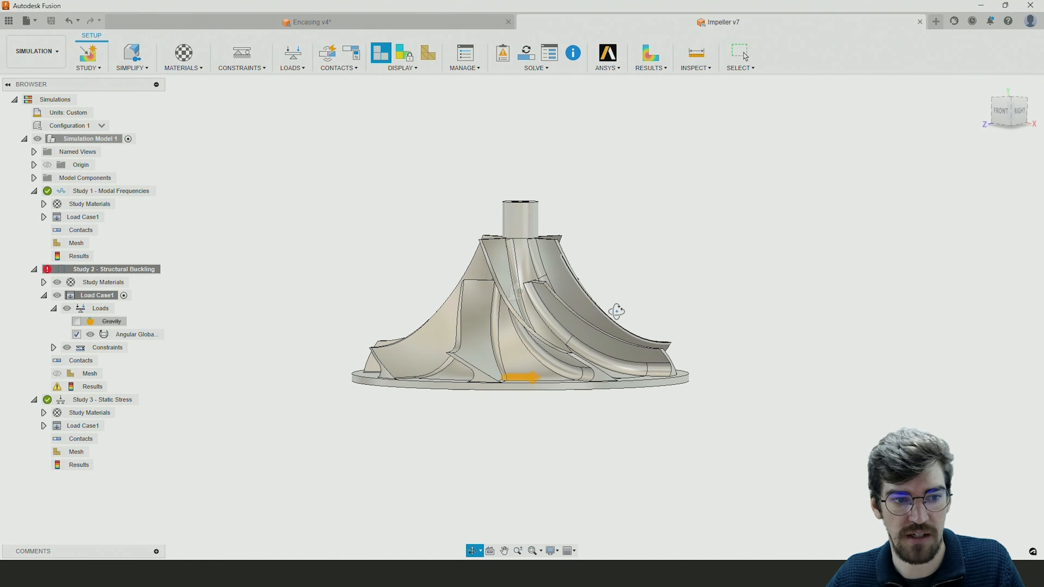
# Step: Open the structural buckling study's results and return to its setup
pyautogui.doubleClick(81, 389)
pyautogui.keyDown('shift'); pyautogui.moveTo(677, 333); pyautogui.dragTo(698, 362, button='middle'); pyautogui.keyUp('shift')
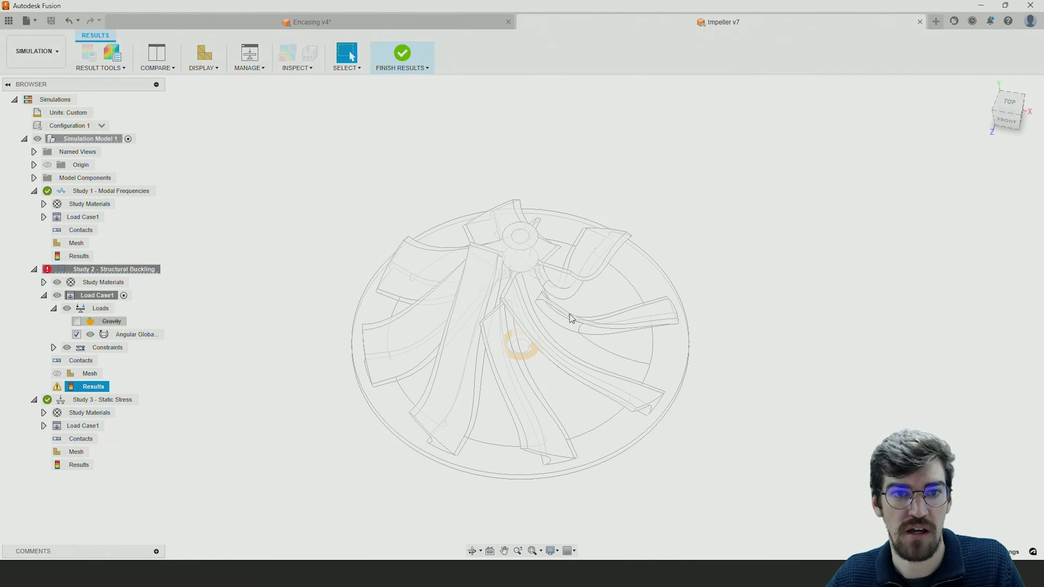
pyautogui.click(395, 57)
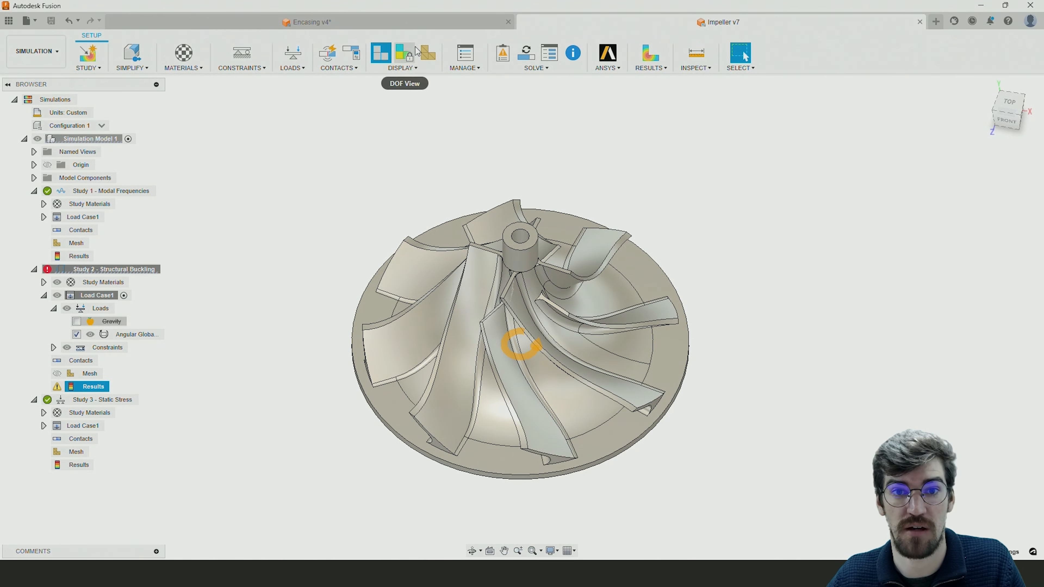
# Step: Check the structural buckling study's solve warnings, enlarge the report to read the details and close it
pyautogui.click(526, 53)
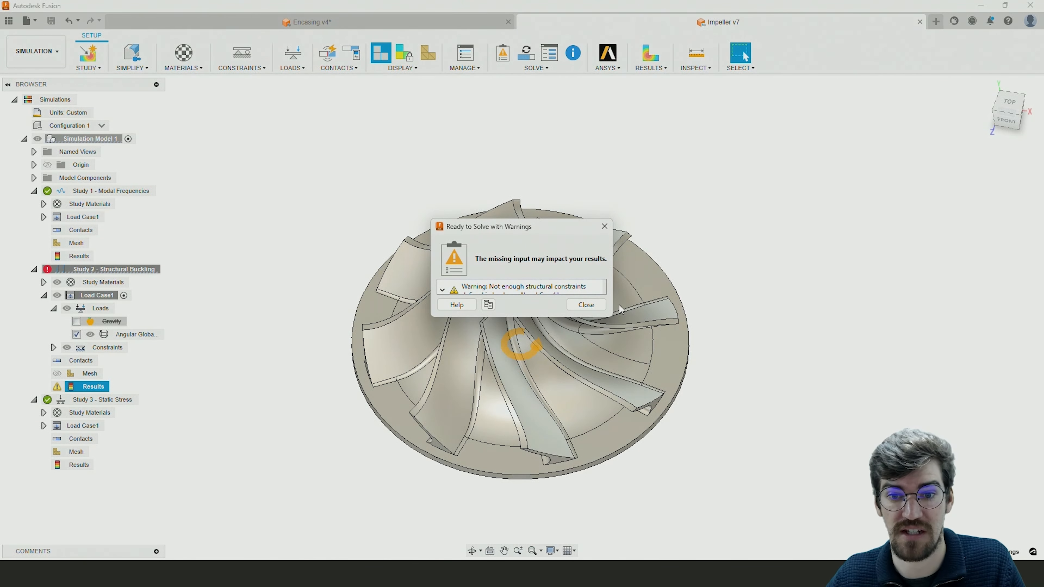
pyautogui.moveTo(610, 317); pyautogui.dragTo(666, 351)
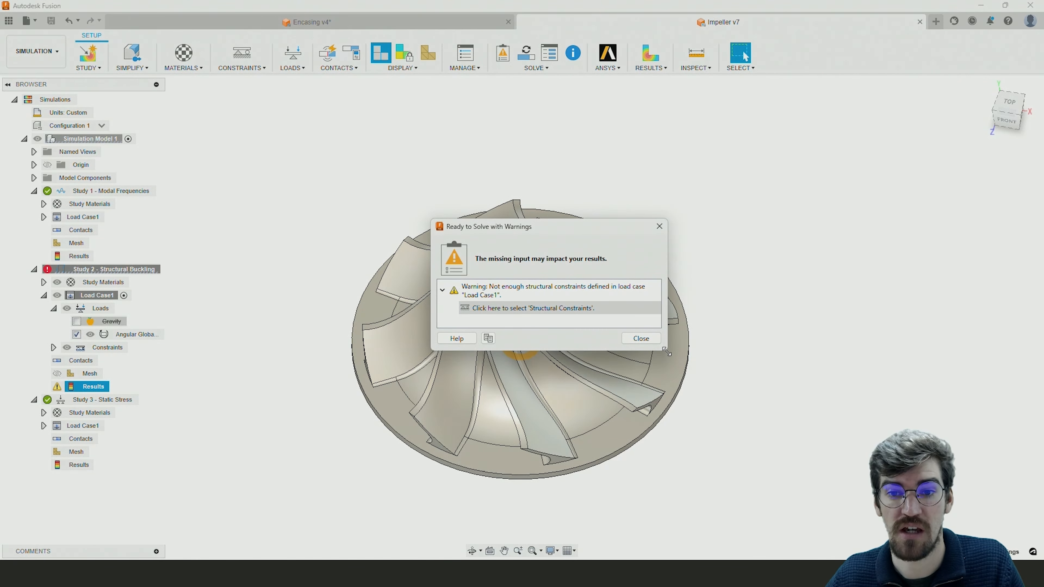
pyautogui.click(662, 233)
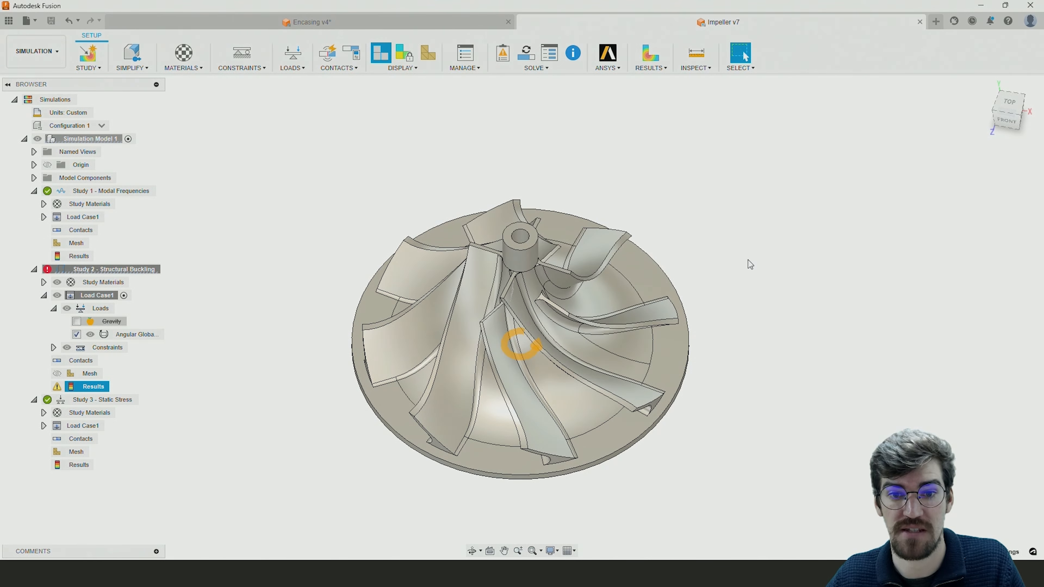
pyautogui.click(294, 60)
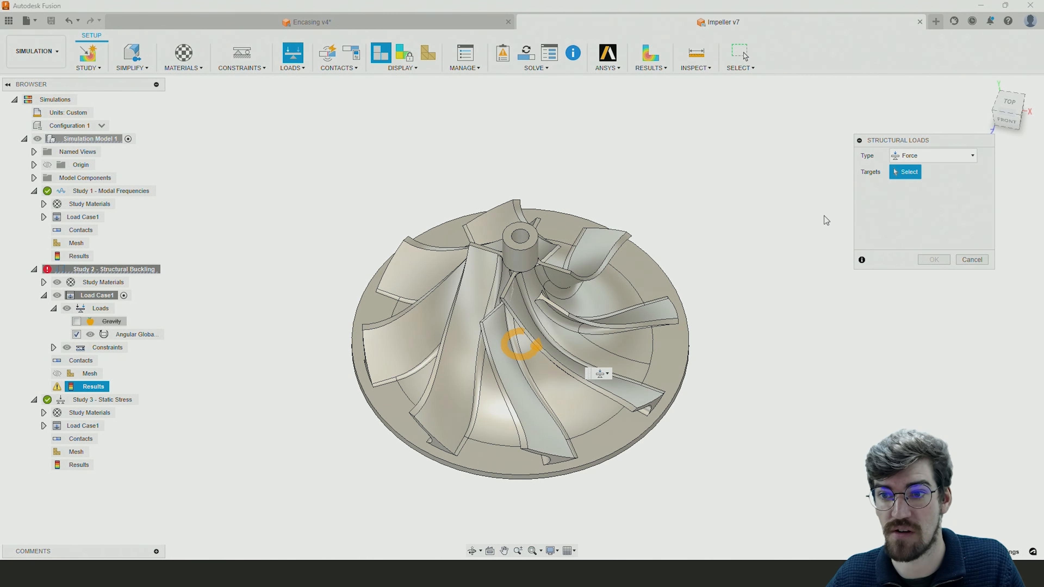
pyautogui.click(940, 163)
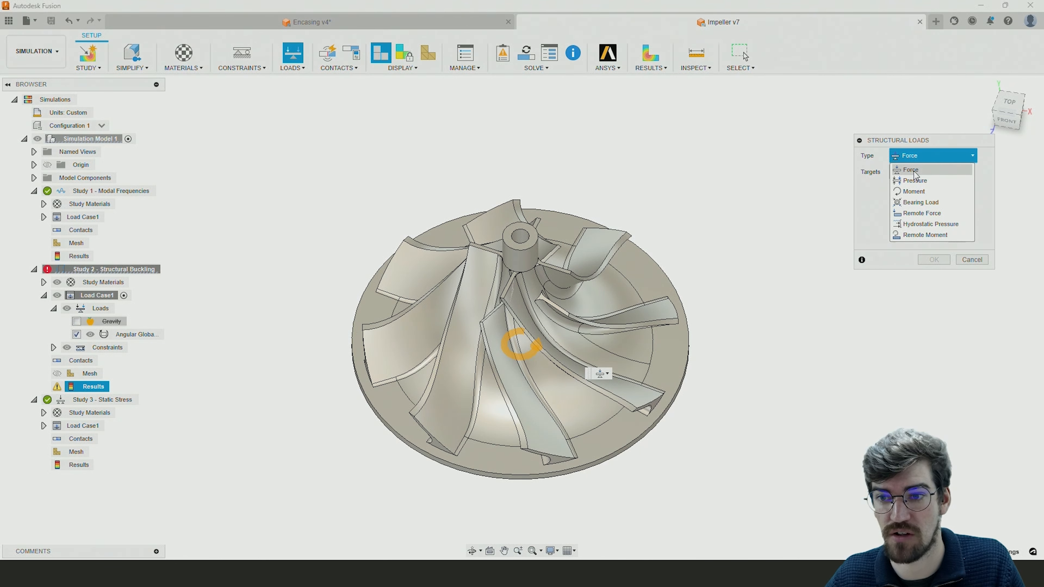
pyautogui.click(960, 262)
pyautogui.click(962, 260)
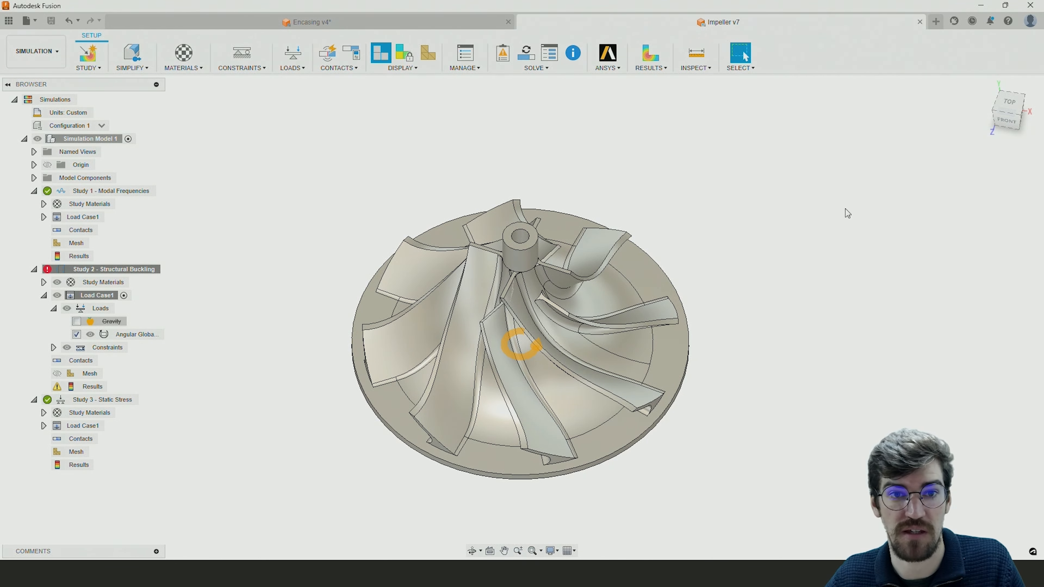
pyautogui.keyDown('shift'); pyautogui.moveTo(635, 303); pyautogui.dragTo(658, 208, button='middle'); pyautogui.keyUp('shift')
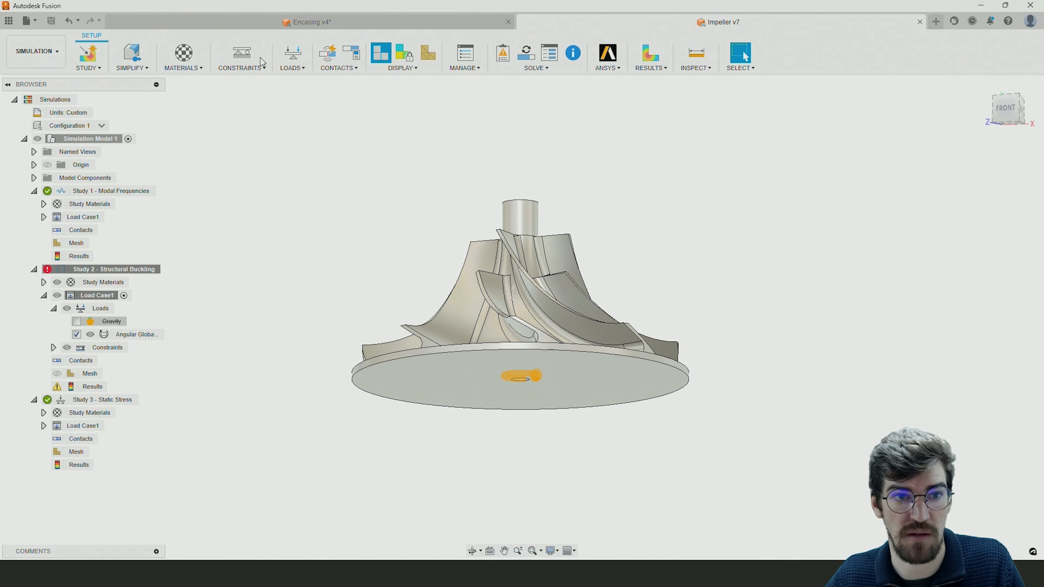
# Step: Add a frictionless structural constraint to the flat underside face of the impeller's base disc in the buckling study
pyautogui.click(245, 59)
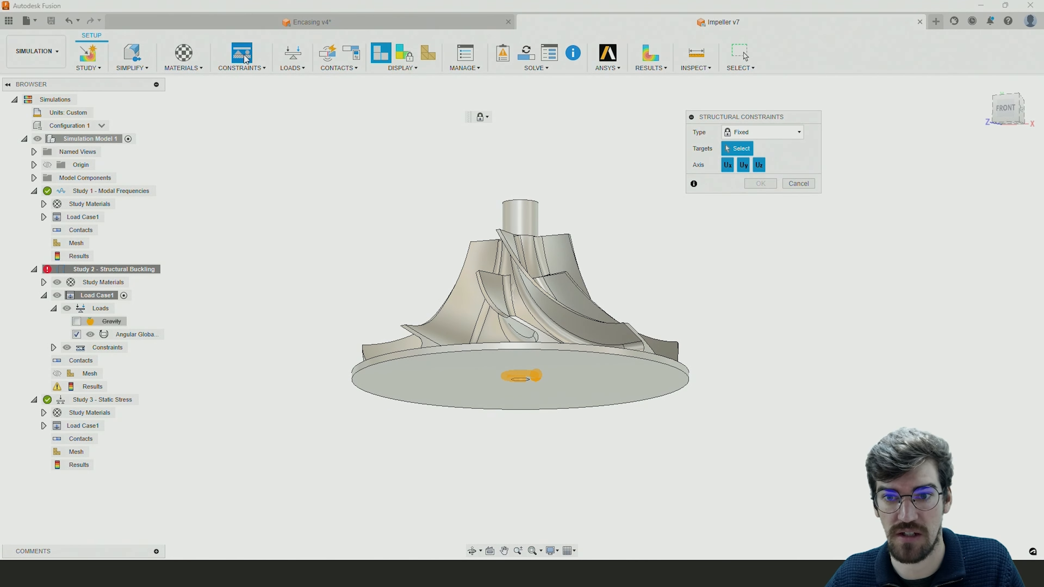
pyautogui.click(762, 138)
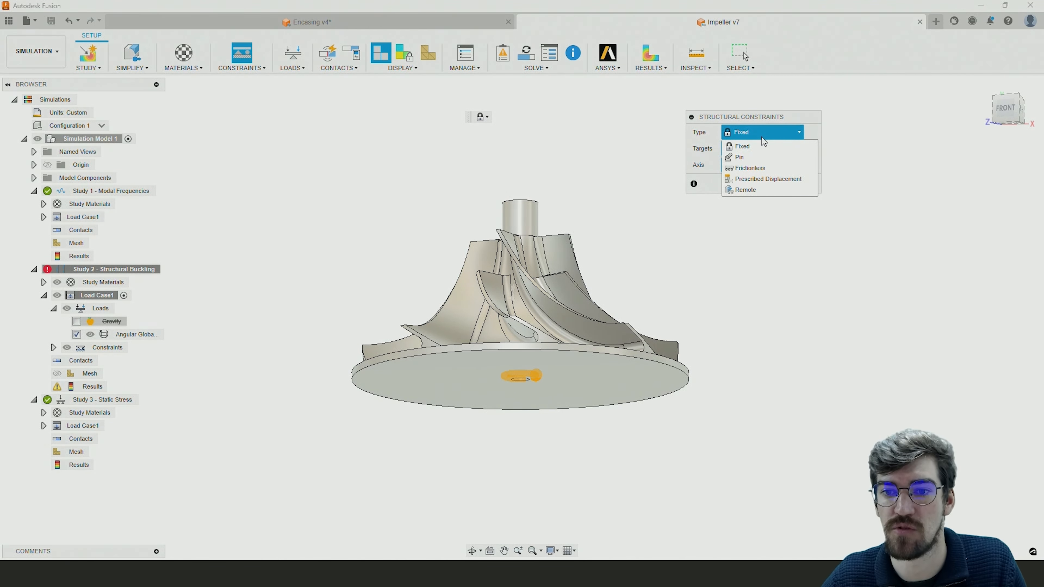
pyautogui.click(748, 168)
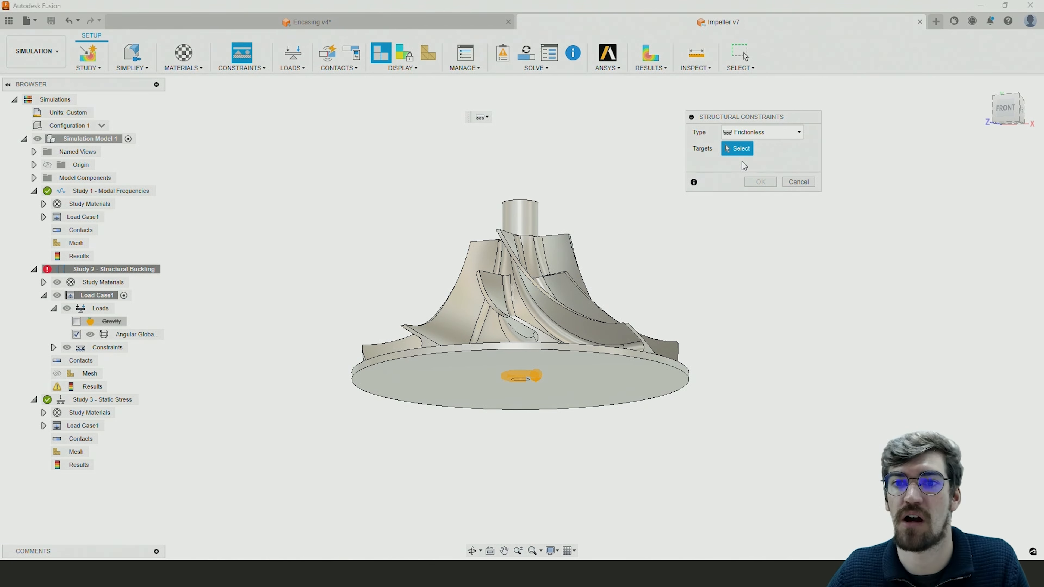
pyautogui.click(597, 390)
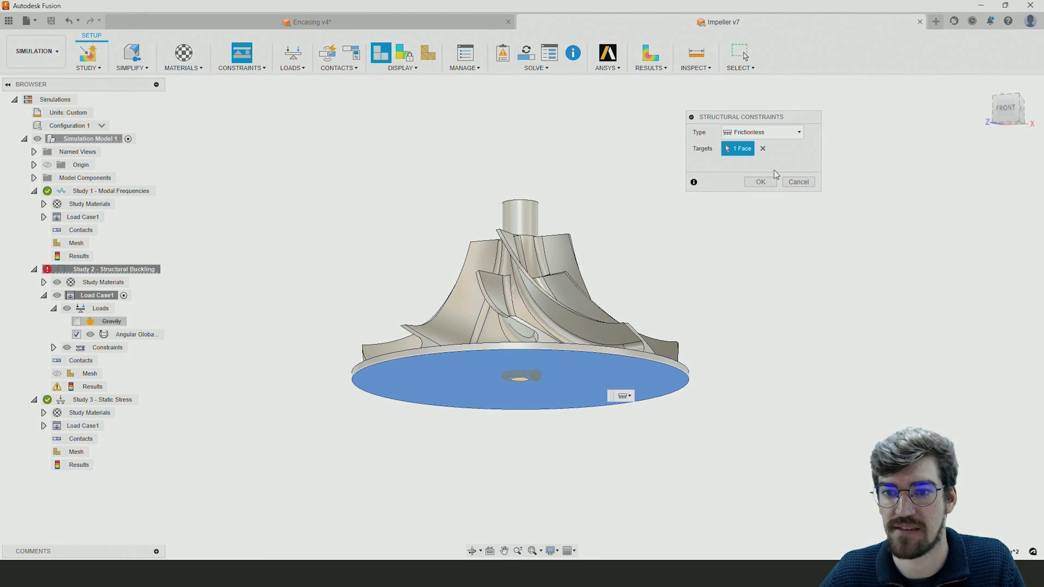
pyautogui.click(759, 181)
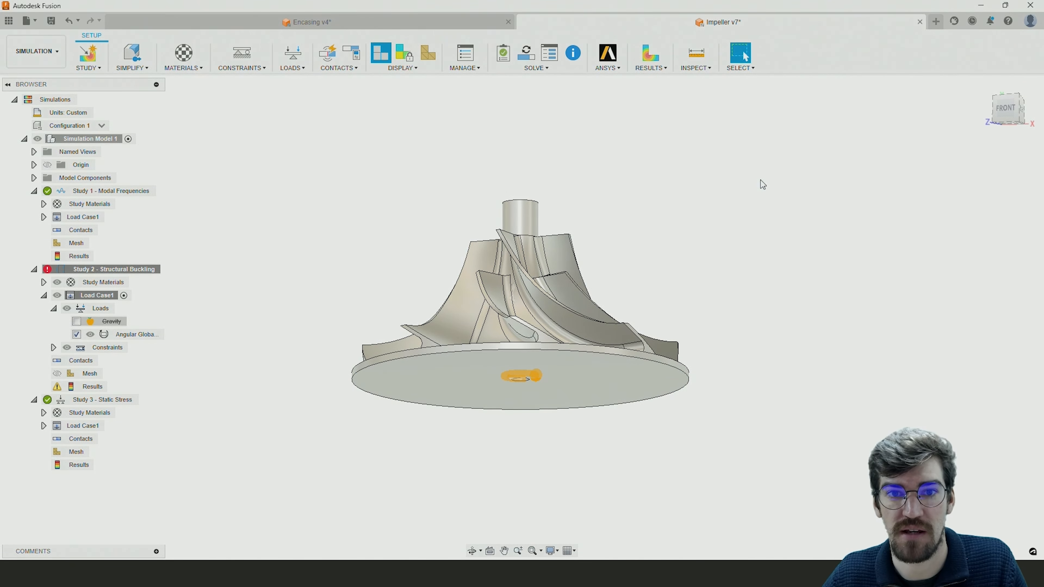
# Step: List the buckling study's constraints and check the model's degrees of freedom display, then return to the normal display
pyautogui.keyDown('shift'); pyautogui.moveTo(558, 116); pyautogui.dragTo(502, 81, button='middle'); pyautogui.keyUp('shift')
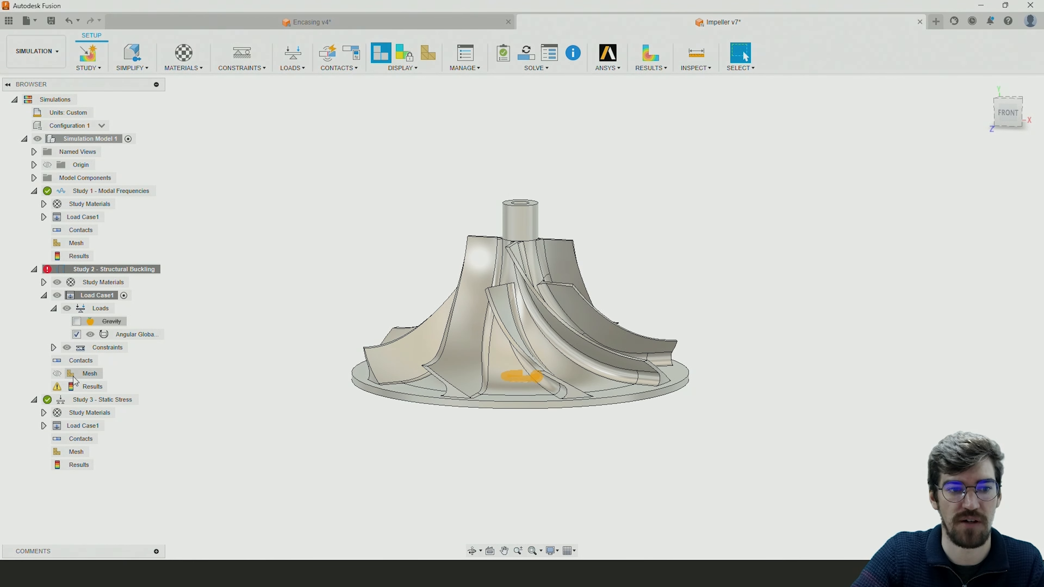
pyautogui.click(53, 348)
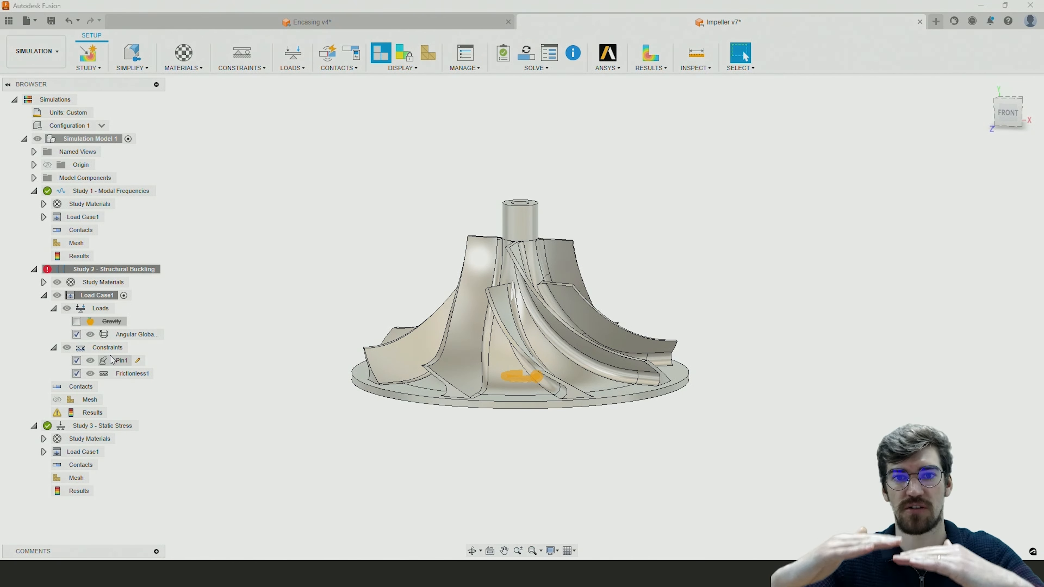
pyautogui.click(402, 58)
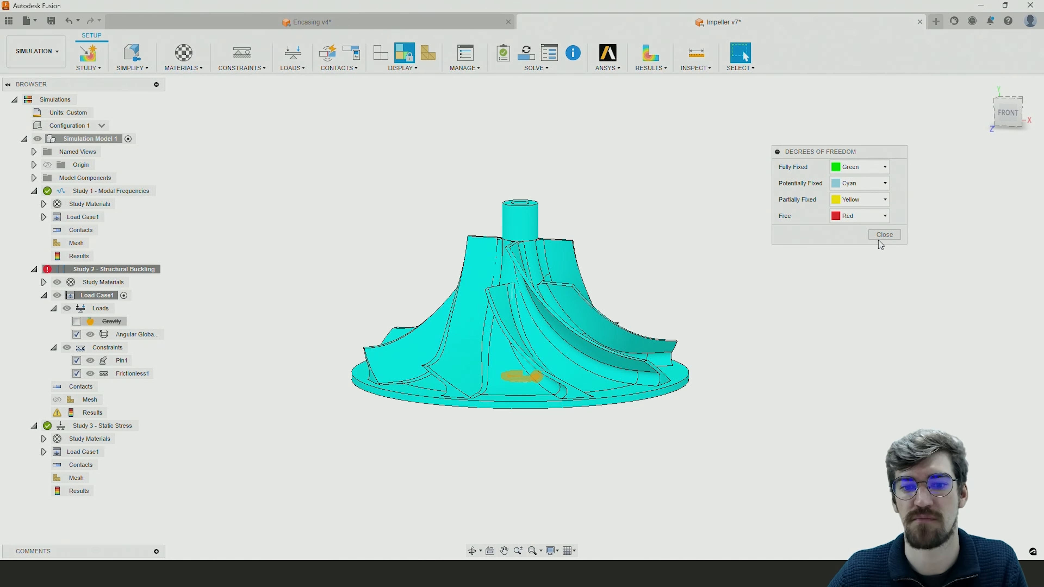
pyautogui.click(883, 235)
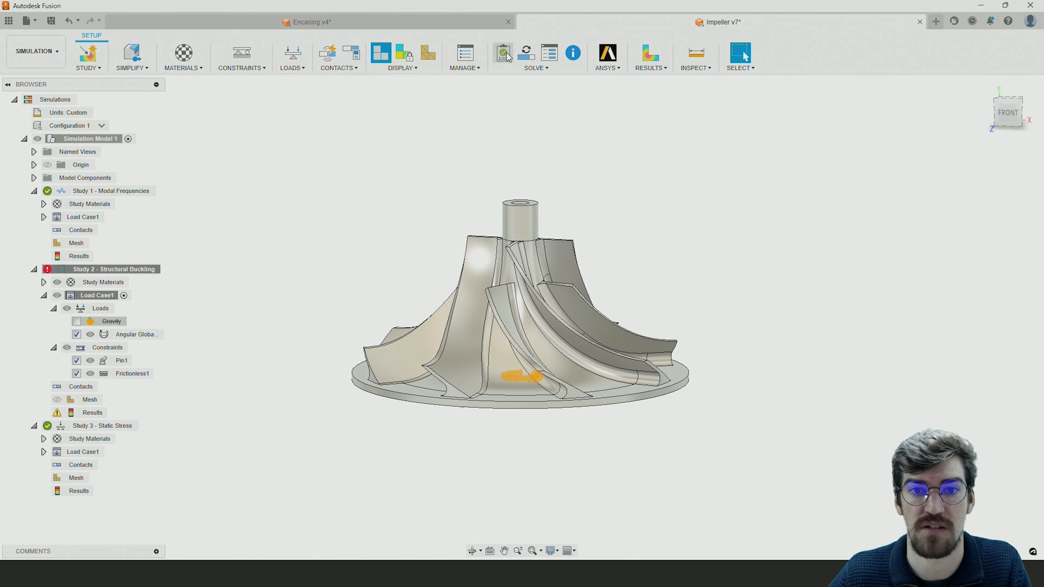
# Step: Solve Study 2 - Structural Buckling again and dismiss the job status
pyautogui.click(531, 63)
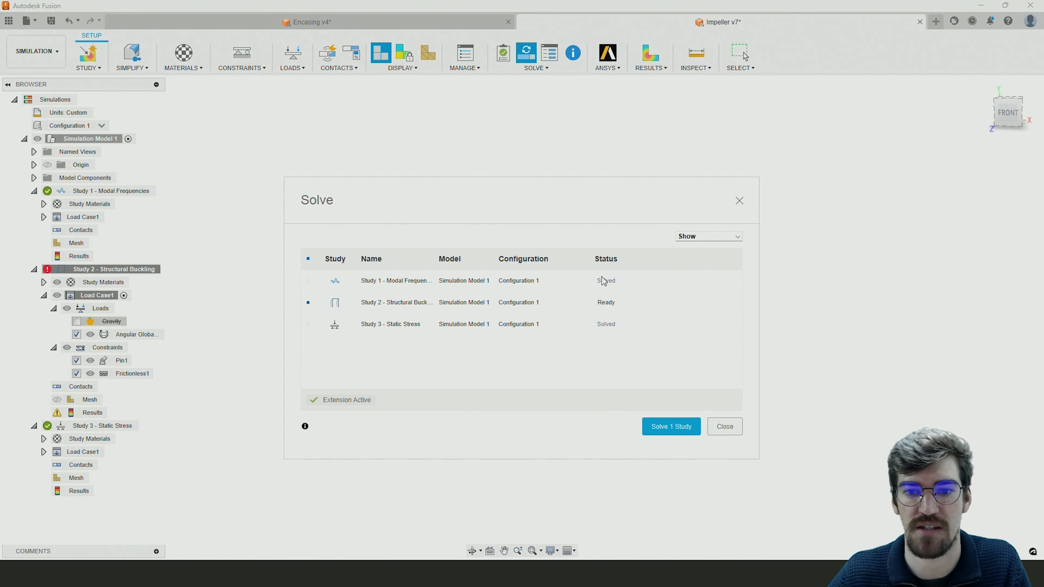
pyautogui.click(668, 427)
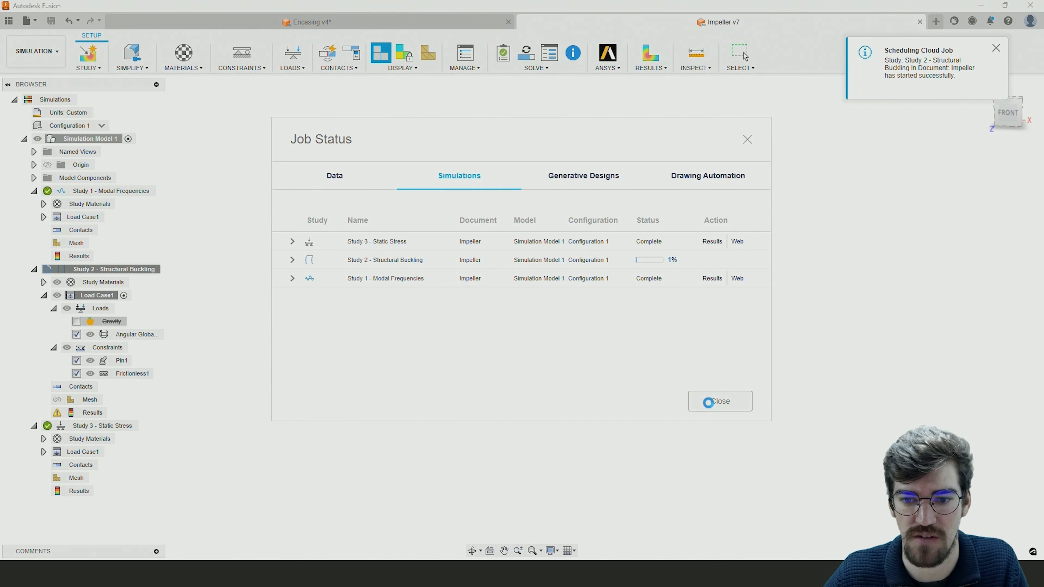
pyautogui.click(722, 401)
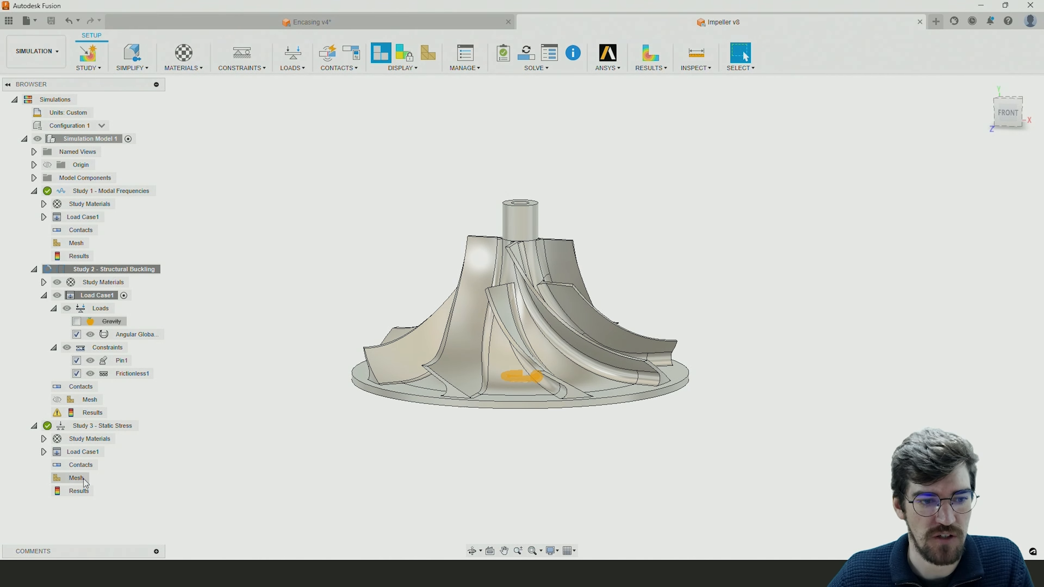
# Step: Open the results of Study 3 - Static Stress, read the safety factor details and recommendations, and close them
pyautogui.doubleClick(84, 491)
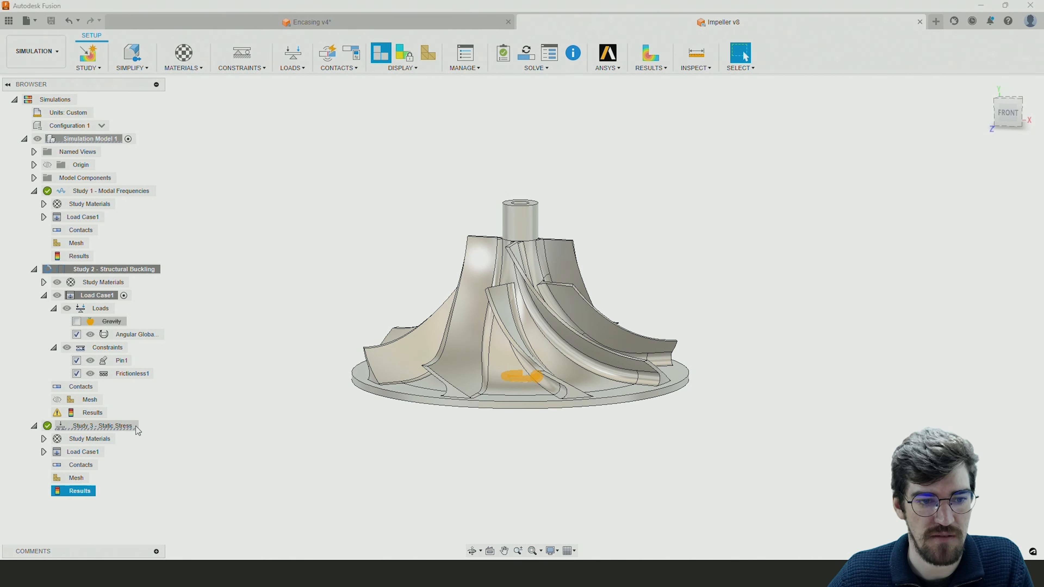
pyautogui.click(145, 426)
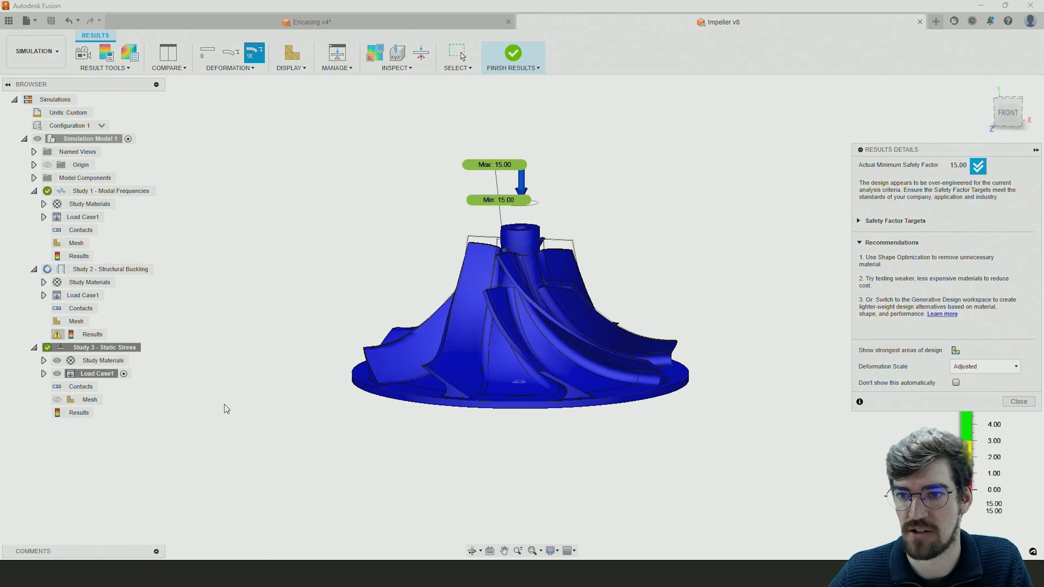
pyautogui.moveTo(929, 150); pyautogui.dragTo(870, 92)
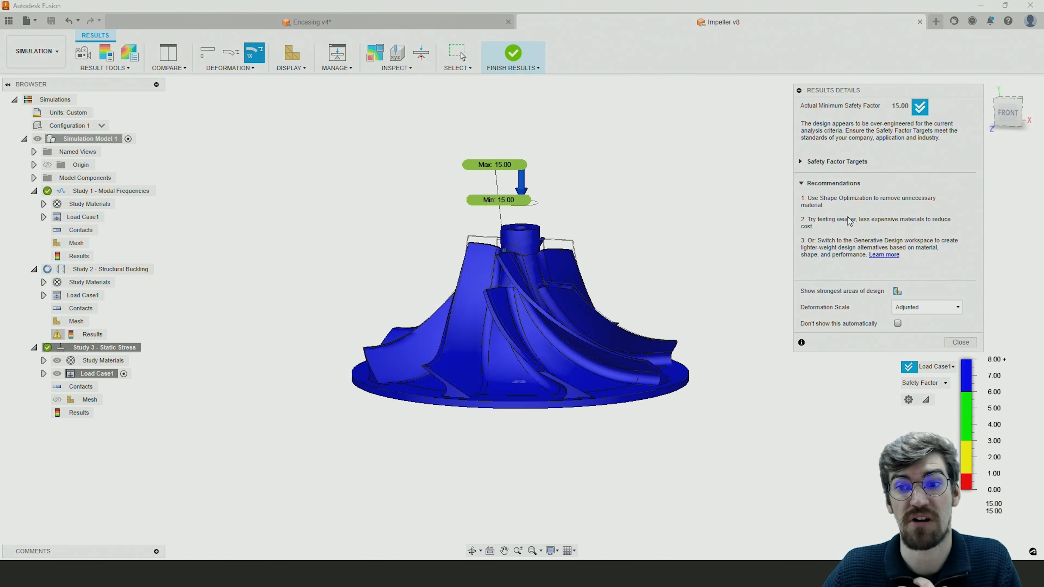
pyautogui.moveTo(832, 93); pyautogui.dragTo(800, 88)
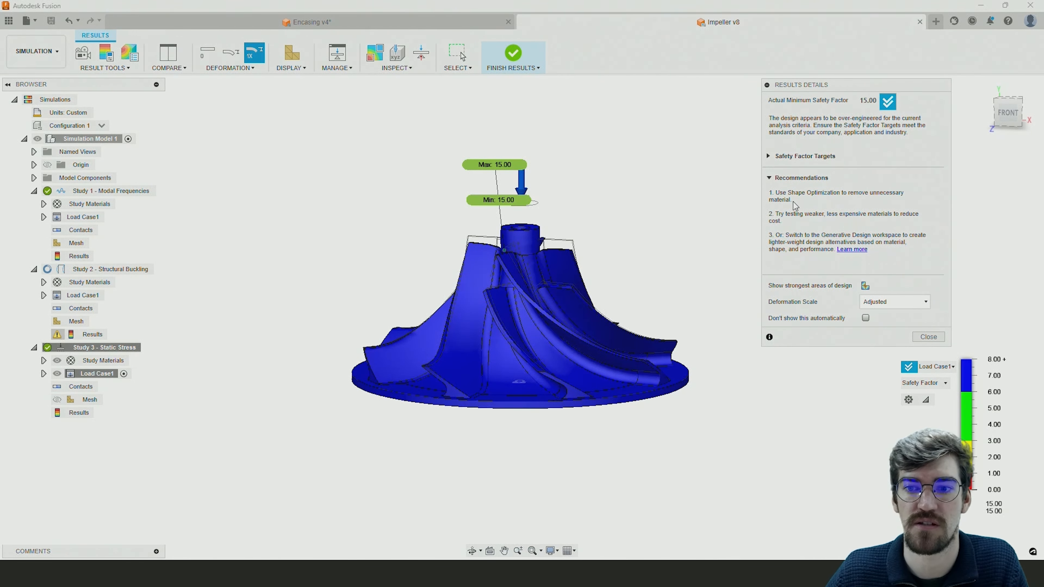
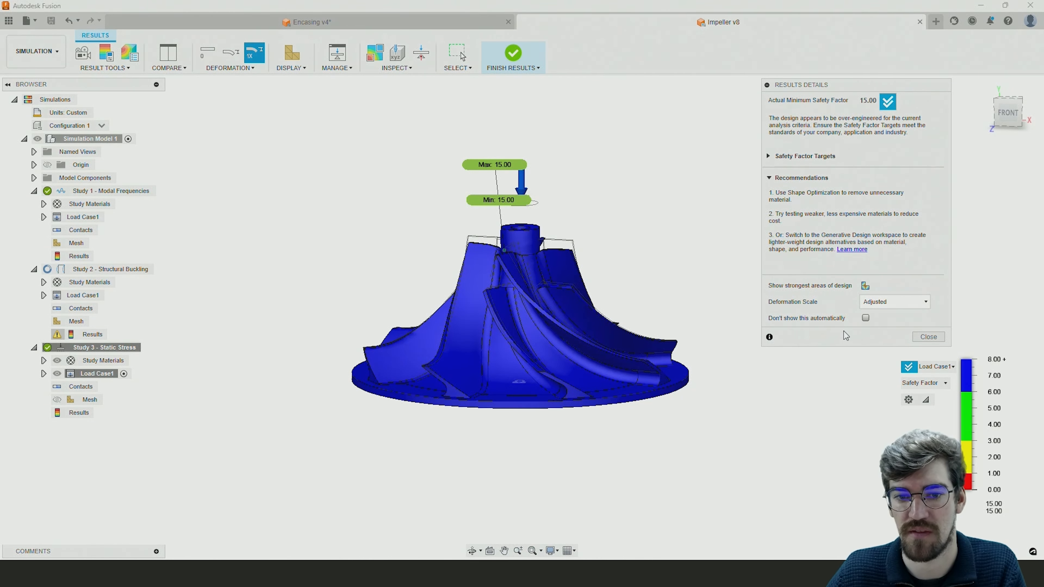
pyautogui.click(929, 336)
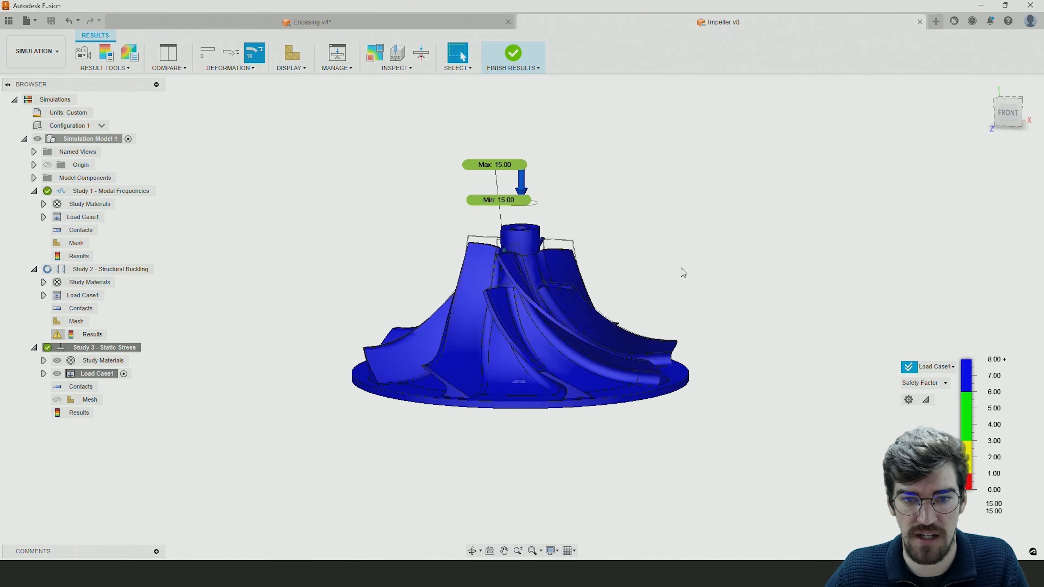
# Step: Examine the static stress study's safety factor plot on the hub and blades from above and at an angle
pyautogui.keyDown('shift'); pyautogui.moveTo(557, 240); pyautogui.dragTo(570, 275, button='middle'); pyautogui.keyUp('shift')
pyautogui.scroll(6, 531, 319)
pyautogui.scroll(-4, 515, 253)
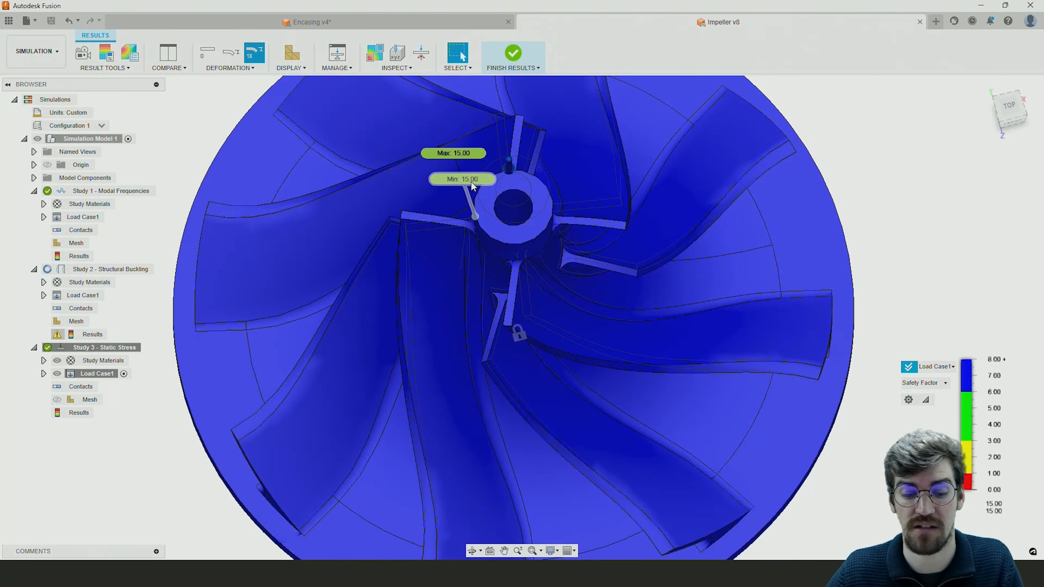
pyautogui.scroll(-3, 594, 261)
pyautogui.scroll(-1, 592, 258)
pyautogui.keyDown('shift'); pyautogui.moveTo(591, 257); pyautogui.dragTo(596, 202, button='middle'); pyautogui.keyUp('shift')
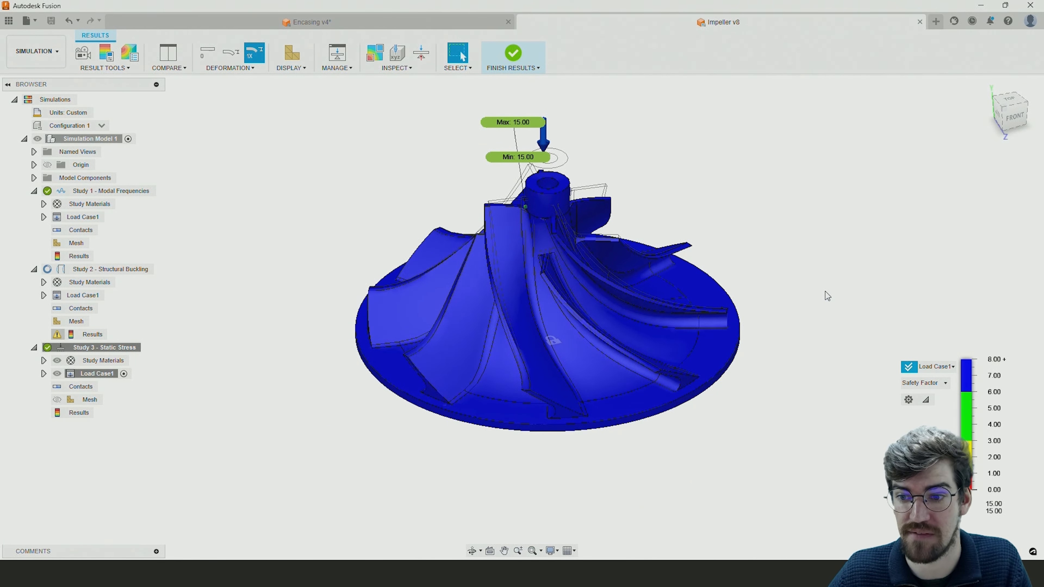
# Step: Display the von Mises stress in MPa and examine the maximum stress location where the blades meet the hub
pyautogui.click(942, 384)
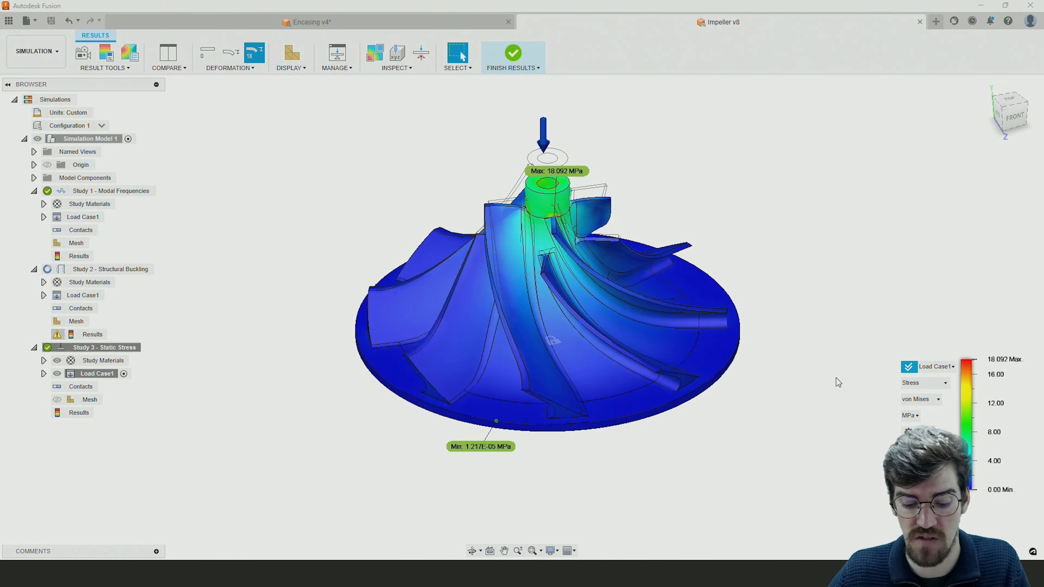
pyautogui.moveTo(734, 332)
pyautogui.keyDown('shift'); pyautogui.mouseDown(button='middle')
pyautogui.moveTo(728, 346)
pyautogui.moveTo(678, 307)
pyautogui.moveTo(660, 346)
pyautogui.mouseUp(button='middle'); pyautogui.keyUp('shift')
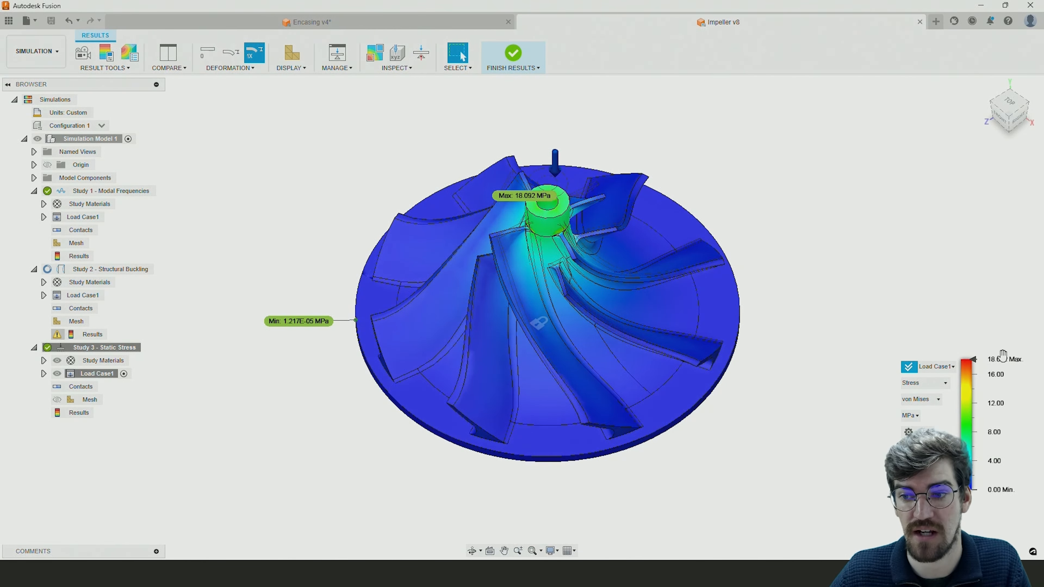
pyautogui.keyDown('shift'); pyautogui.moveTo(658, 303); pyautogui.dragTo(693, 310, button='middle'); pyautogui.keyUp('shift')
pyautogui.scroll(3, 671, 257)
pyautogui.scroll(1, 673, 257)
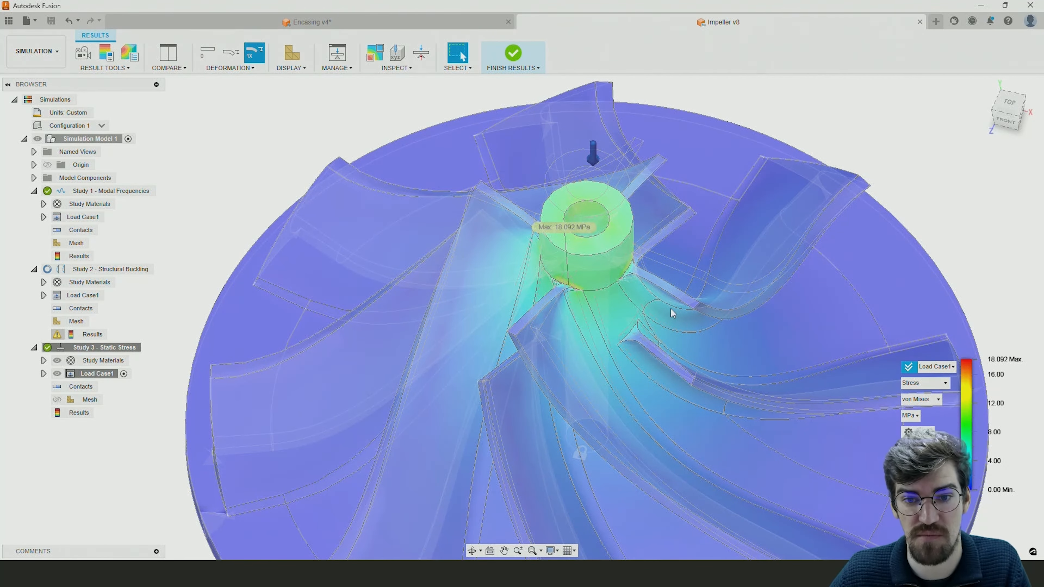
pyautogui.scroll(15, 571, 277)
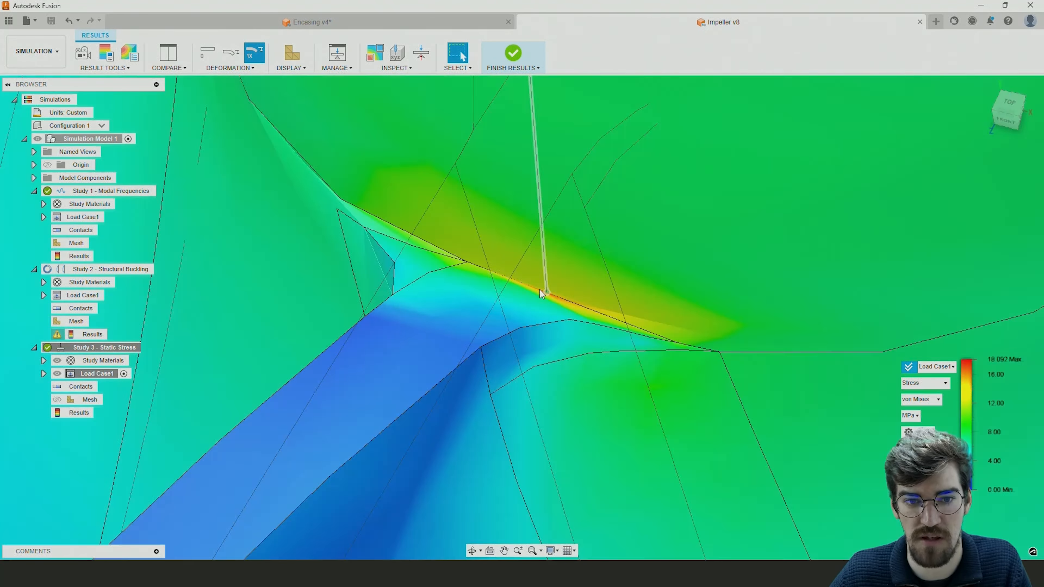
pyautogui.scroll(-8, 470, 273)
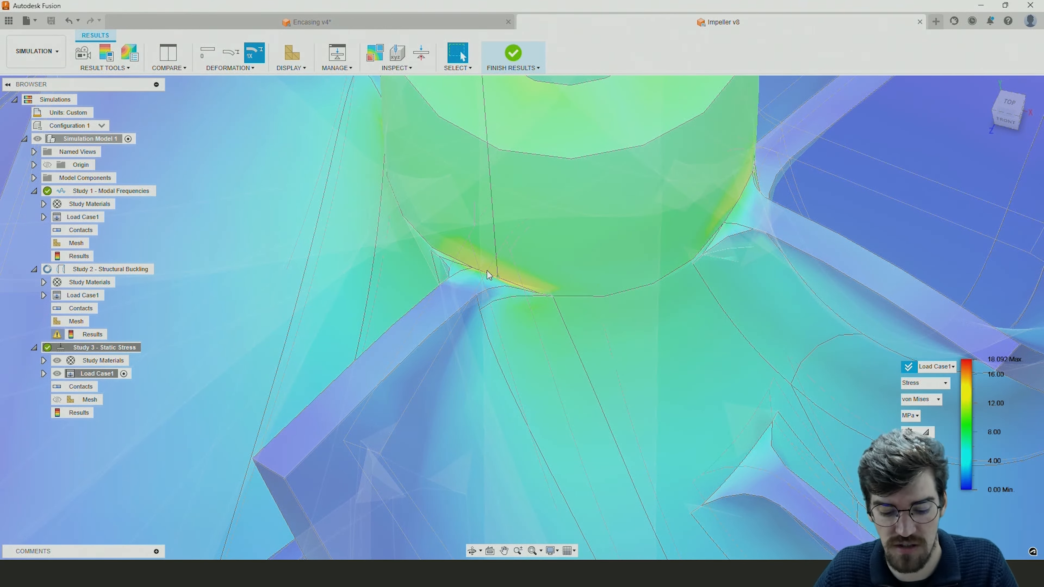
pyautogui.keyDown('shift'); pyautogui.moveTo(486, 271); pyautogui.dragTo(435, 258, button='middle'); pyautogui.keyUp('shift')
pyautogui.scroll(-6, 612, 278)
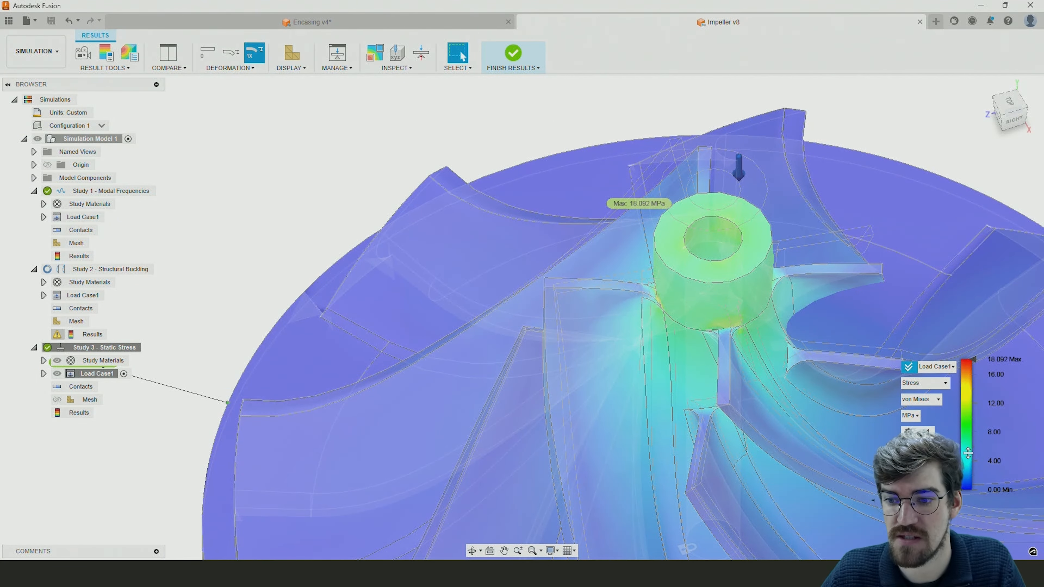
pyautogui.scroll(-3, 520, 306)
pyautogui.keyDown('shift'); pyautogui.moveTo(633, 374); pyautogui.dragTo(655, 267, button='middle'); pyautogui.keyUp('shift')
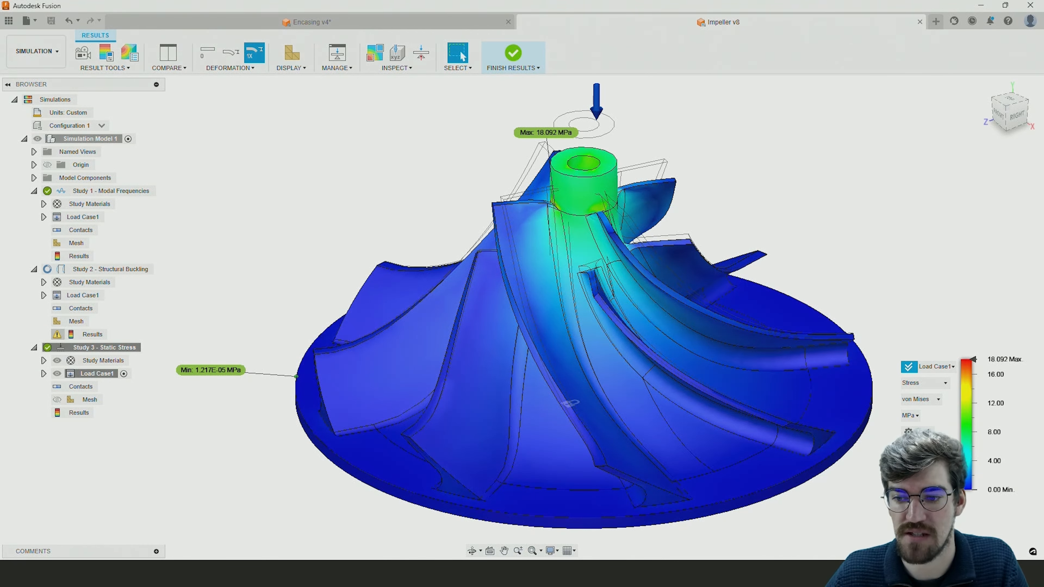
# Step: Limit the plot to stresses above about 8.07 MPa, examine the hub region, and restore the full legend range
pyautogui.moveTo(969, 490); pyautogui.dragTo(965, 431)
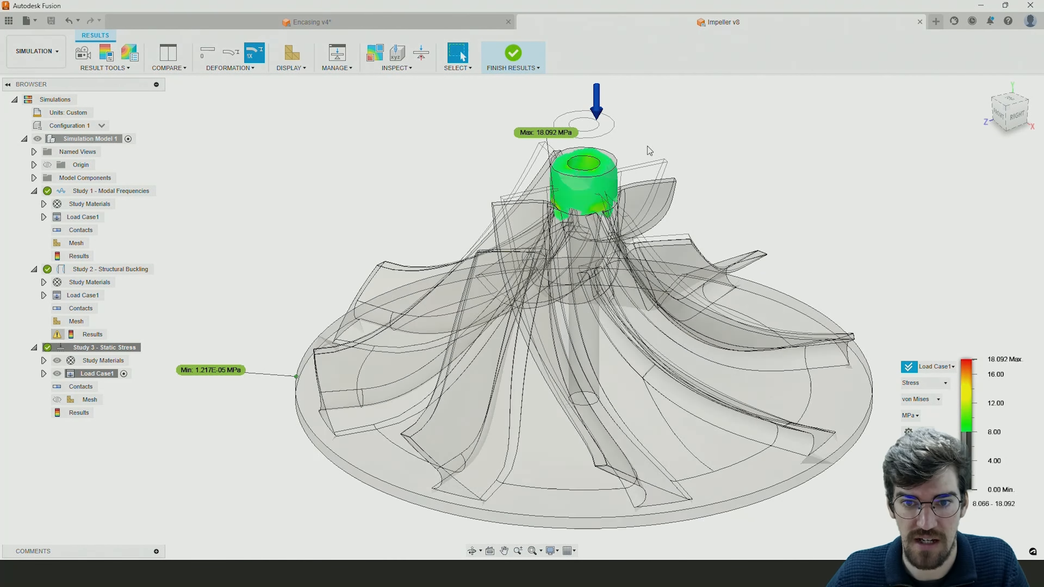
pyautogui.scroll(5, 615, 212)
pyautogui.keyDown('shift'); pyautogui.moveTo(615, 213); pyautogui.dragTo(560, 213, button='middle'); pyautogui.keyUp('shift')
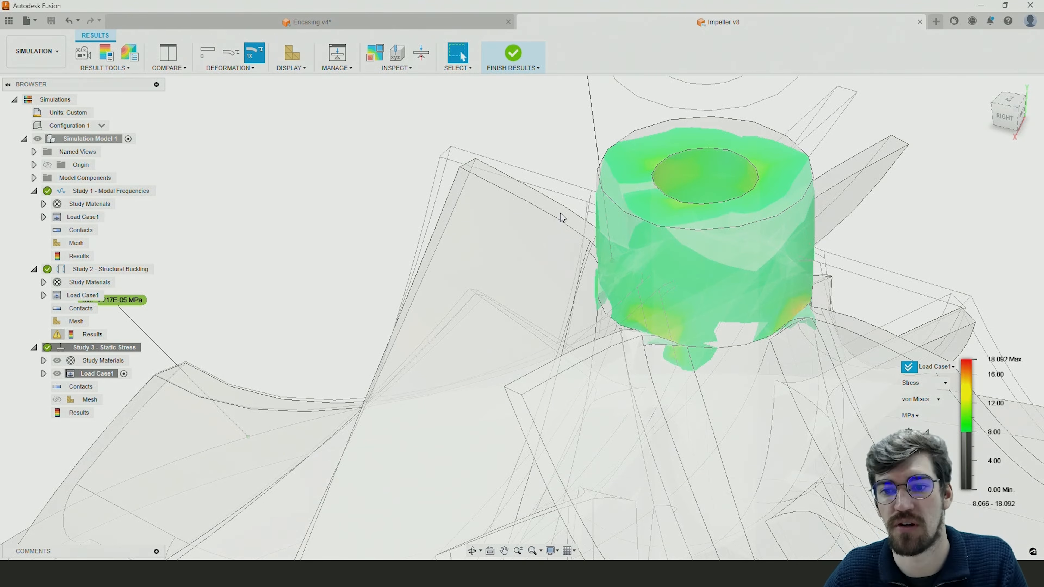
pyautogui.scroll(-3, 560, 213)
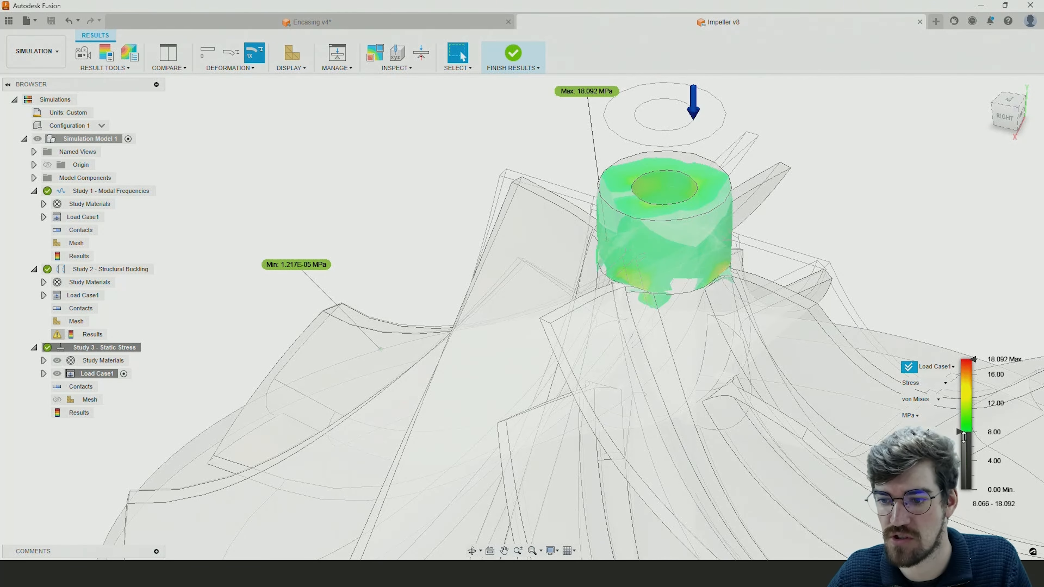
pyautogui.moveTo(963, 436); pyautogui.dragTo(963, 497)
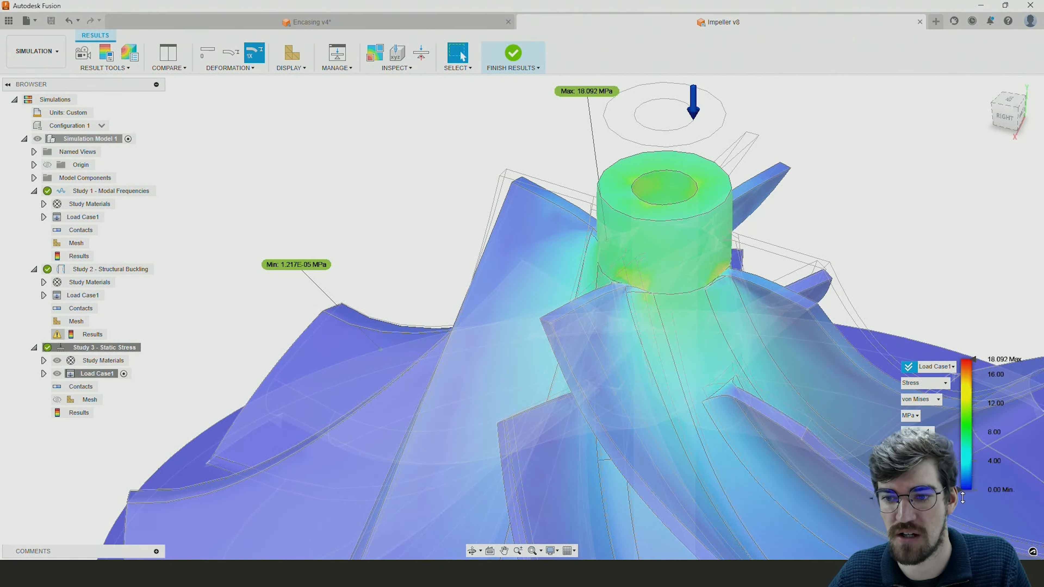
pyautogui.scroll(-5, 672, 315)
# Step: Display the static stress study's total displacement in mm and inspect the colour legend range
pyautogui.click(920, 383)
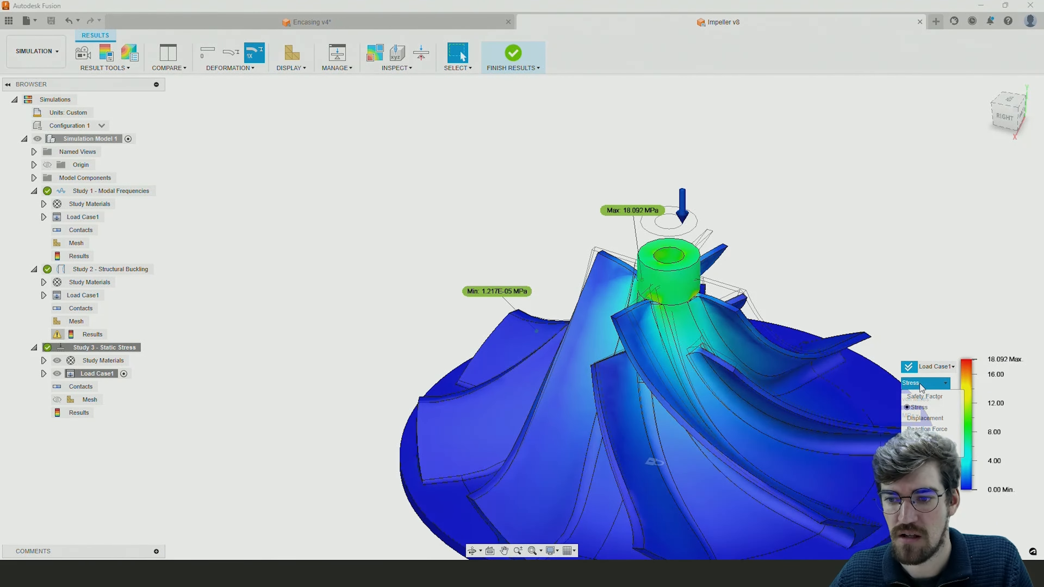
pyautogui.click(923, 418)
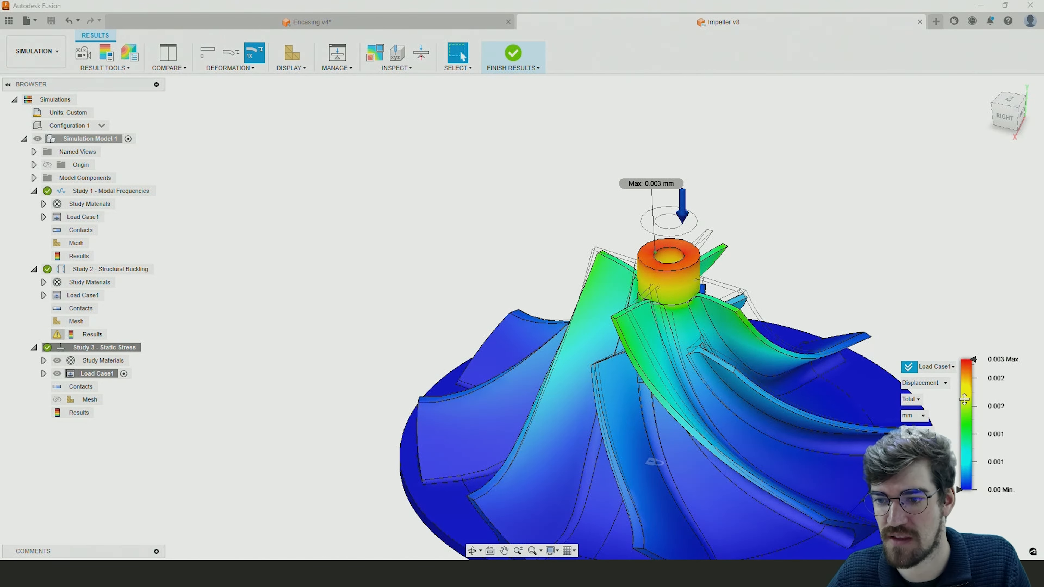
pyautogui.moveTo(959, 489)
pyautogui.mouseDown()
pyautogui.moveTo(956, 403)
pyautogui.moveTo(959, 454)
pyautogui.moveTo(968, 362)
pyautogui.moveTo(962, 489)
pyautogui.mouseUp()
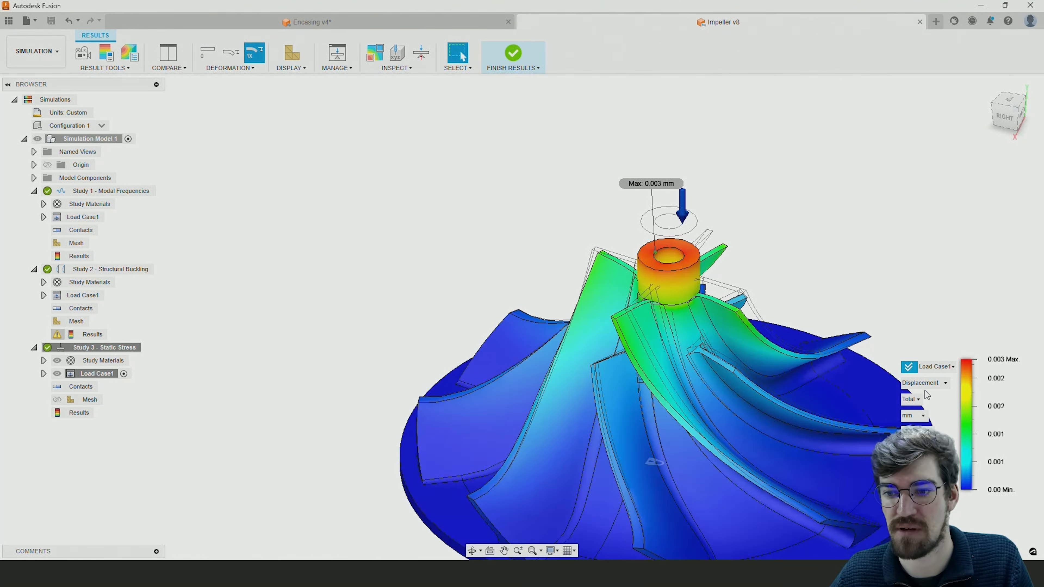
# Step: Display the equivalent strain plot and examine the impeller from a slightly rotated angle
pyautogui.click(925, 383)
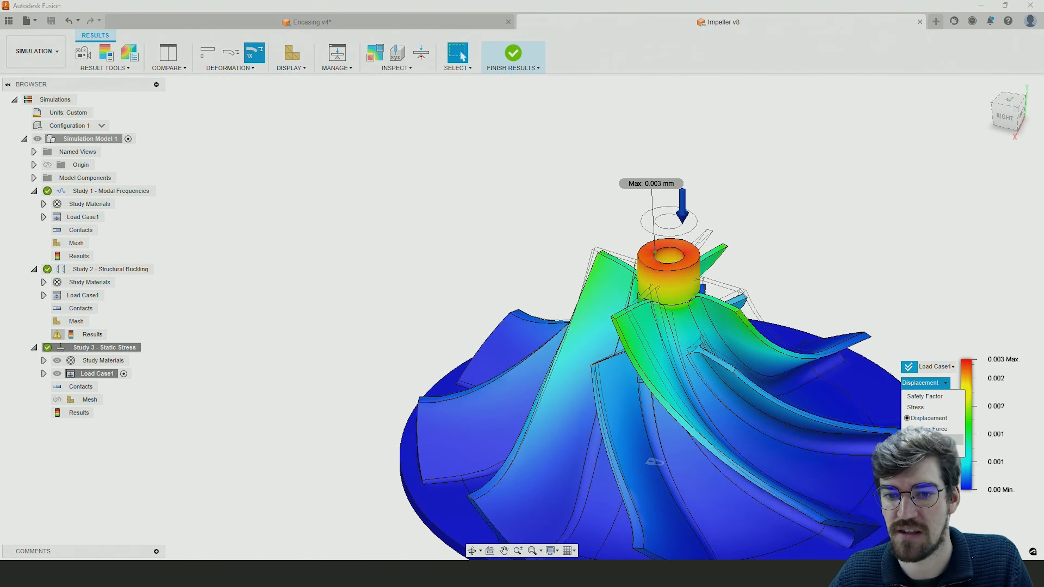
pyautogui.click(927, 439)
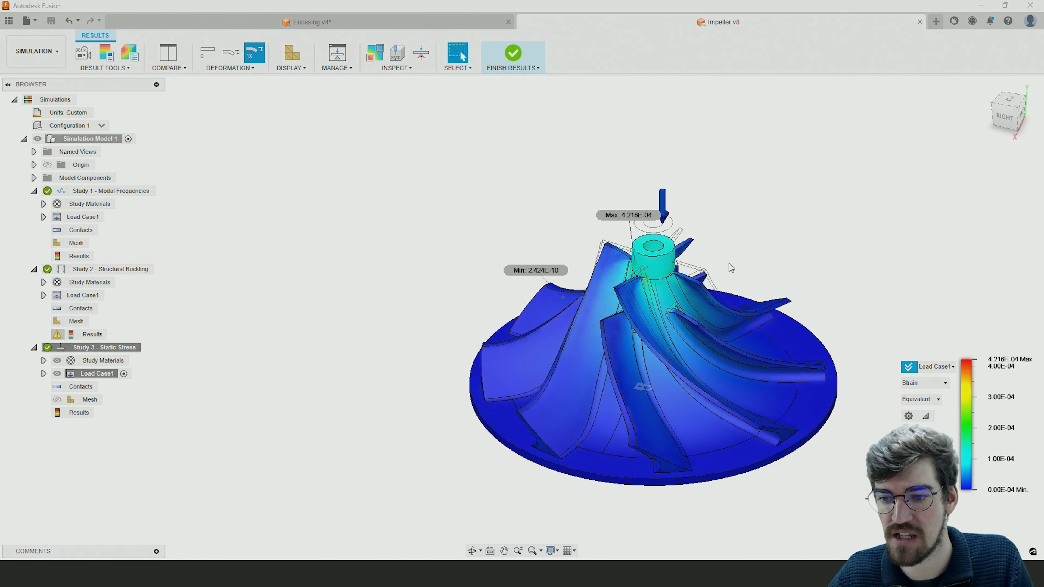
pyautogui.keyDown('shift'); pyautogui.moveTo(729, 263); pyautogui.dragTo(710, 260, button='middle'); pyautogui.keyUp('shift')
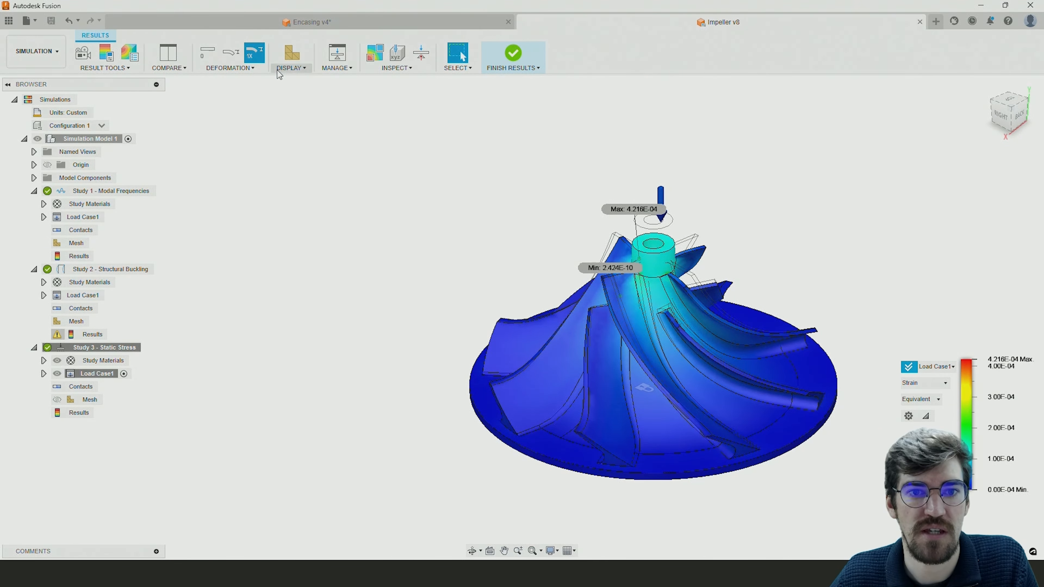
# Step: Hide the minimum and maximum value labels on the strain plot and show them again
pyautogui.click(378, 59)
pyautogui.click(378, 60)
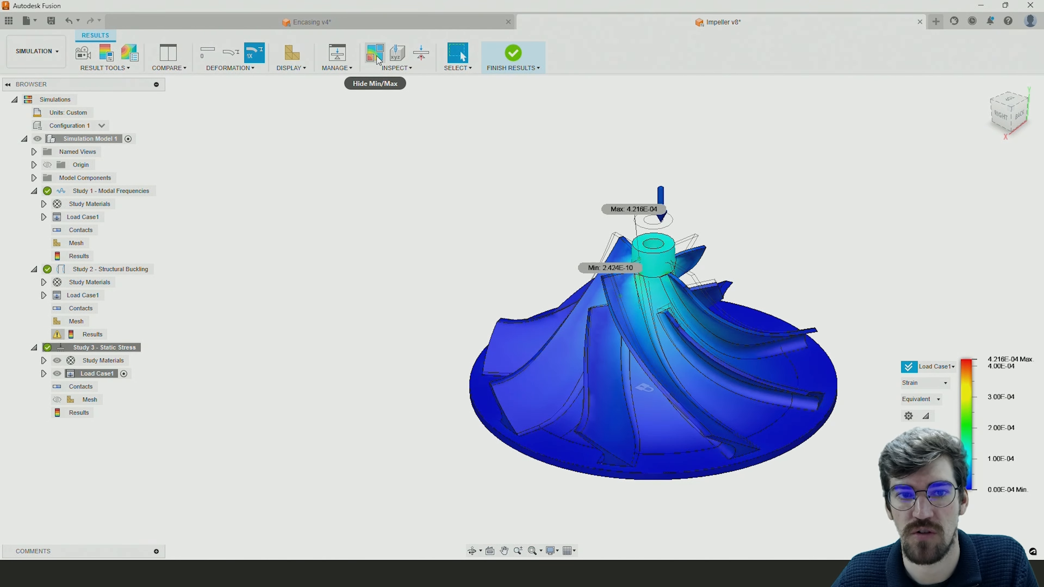
pyautogui.click(377, 57)
pyautogui.click(377, 57)
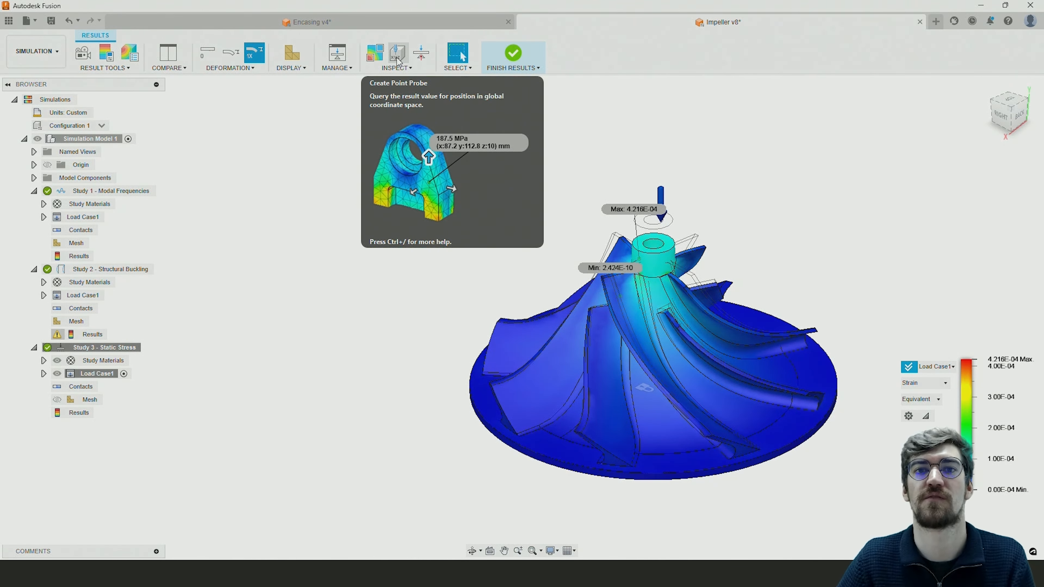
# Step: Inspect the reaction forces and moments on the hub and on the disc's outer rim, clearing each selection
pyautogui.click(424, 55)
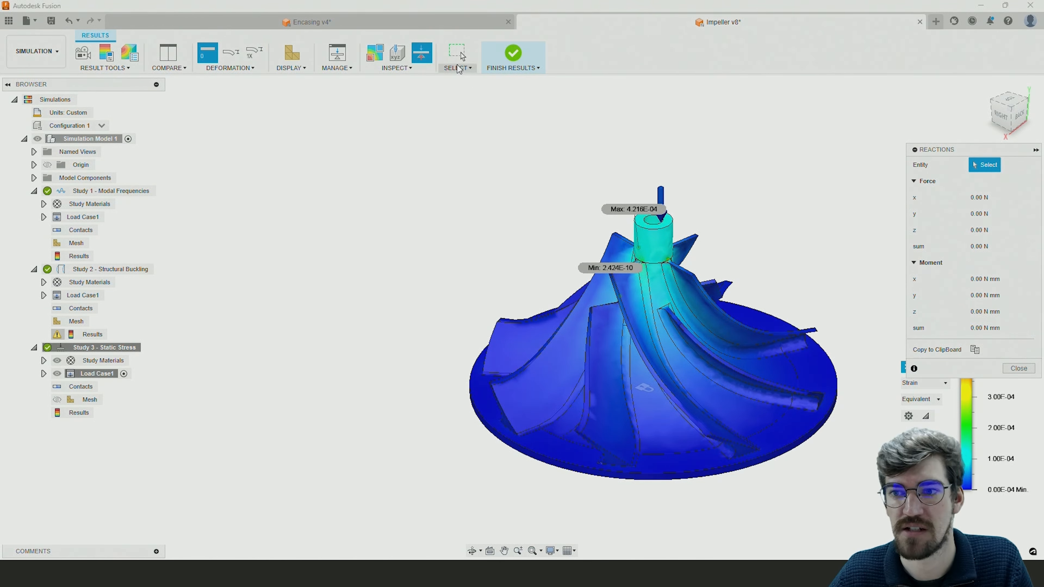
pyautogui.click(653, 236)
pyautogui.click(1016, 164)
pyautogui.scroll(3, 694, 481)
pyautogui.scroll(2, 695, 480)
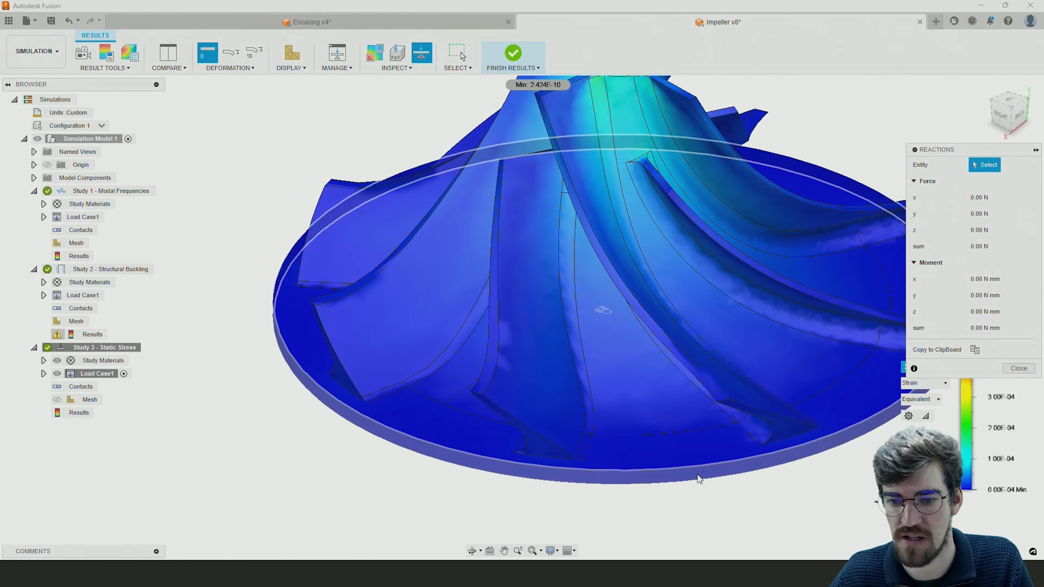
pyautogui.click(715, 450)
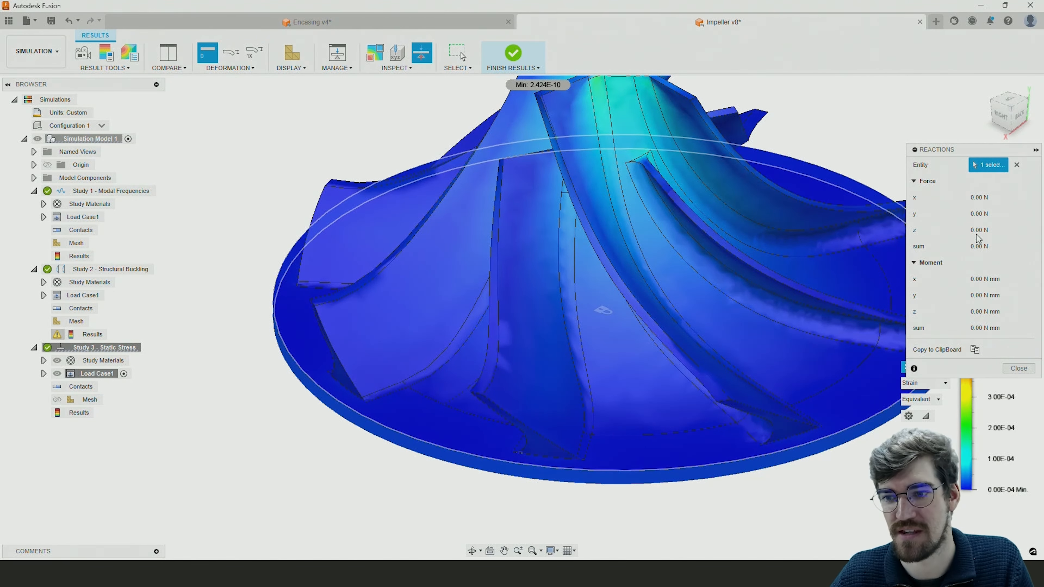
pyautogui.click(1013, 166)
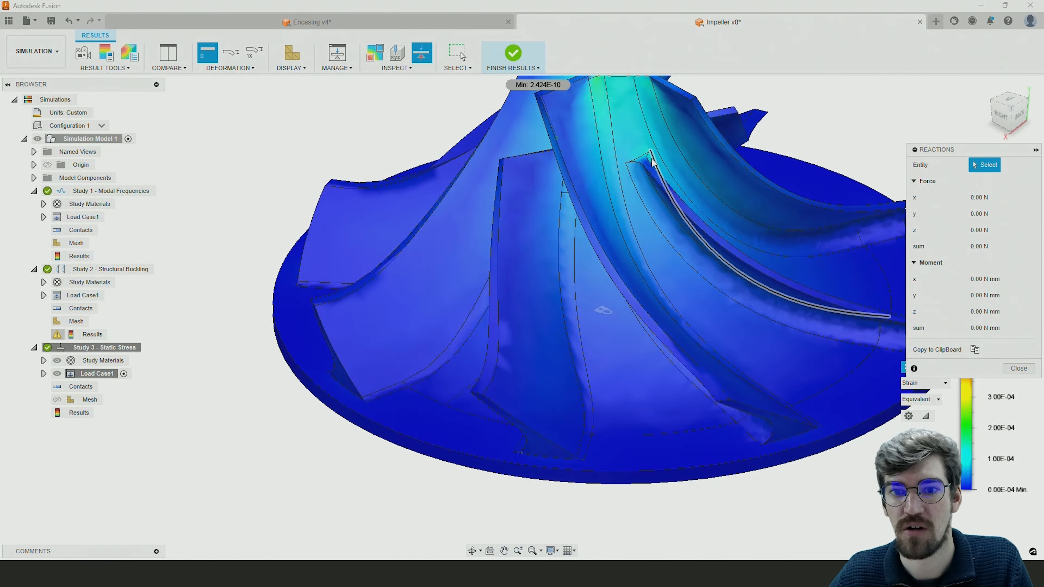
# Step: Inspect the reactions at the hub again and close the Reactions tool
pyautogui.moveTo(651, 159); pyautogui.dragTo(577, 452, button='middle')
pyautogui.click(525, 298)
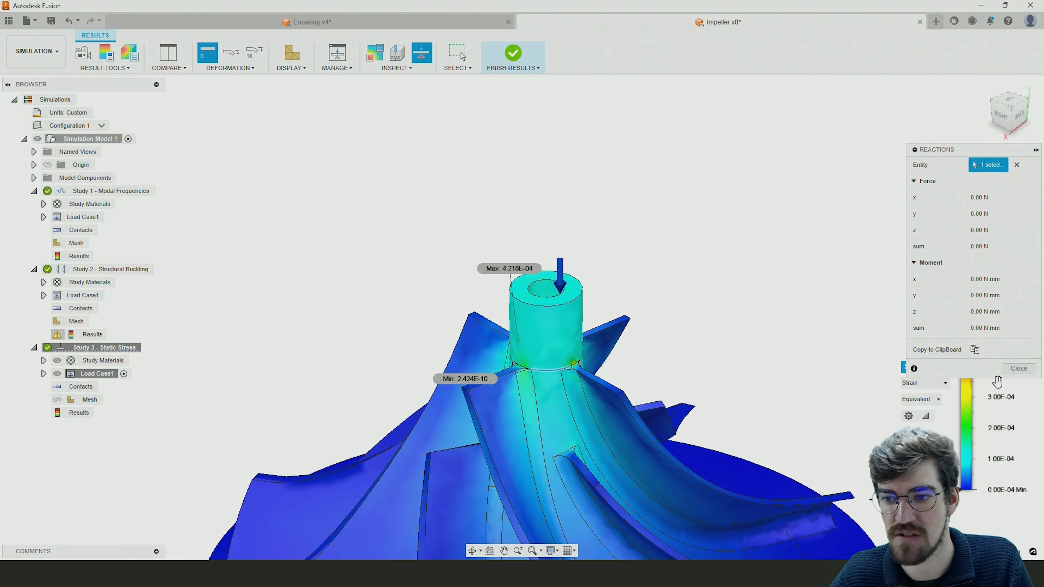
pyautogui.click(1019, 368)
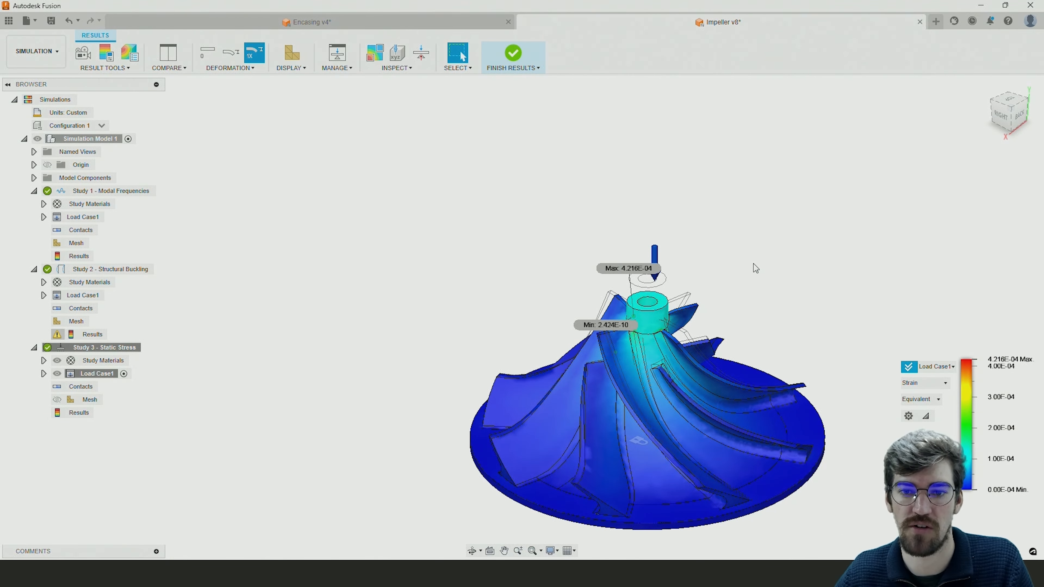
# Step: Finish the static stress results and open the results of Study 2 - Structural Buckling
pyautogui.click(513, 54)
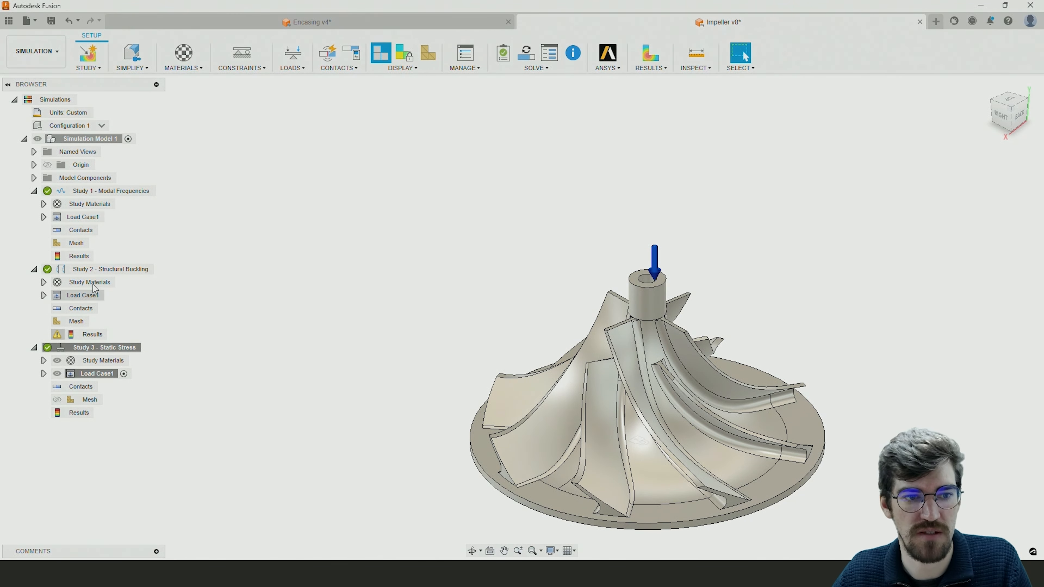
pyautogui.click(90, 335)
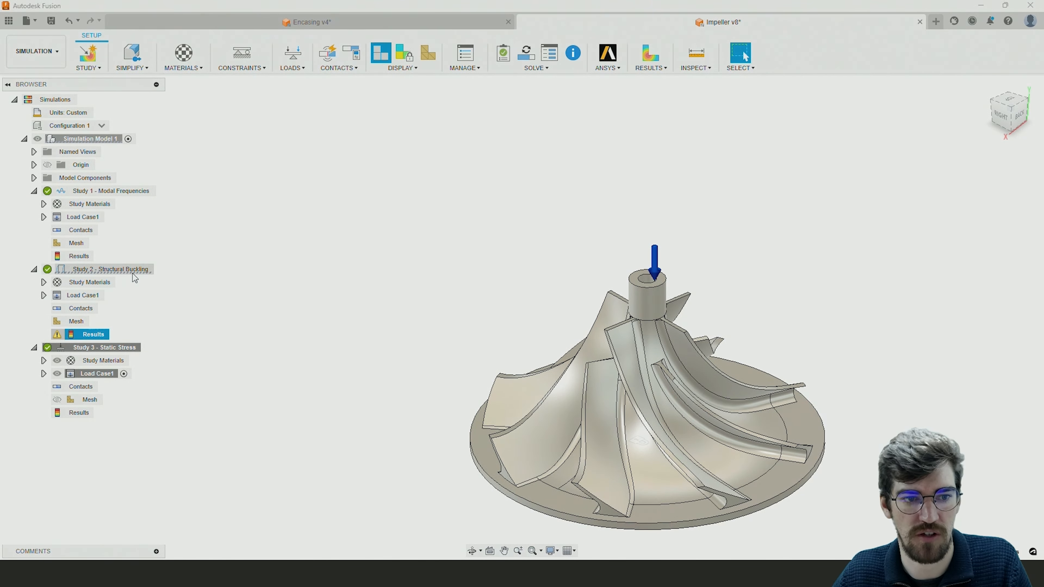
pyautogui.click(155, 270)
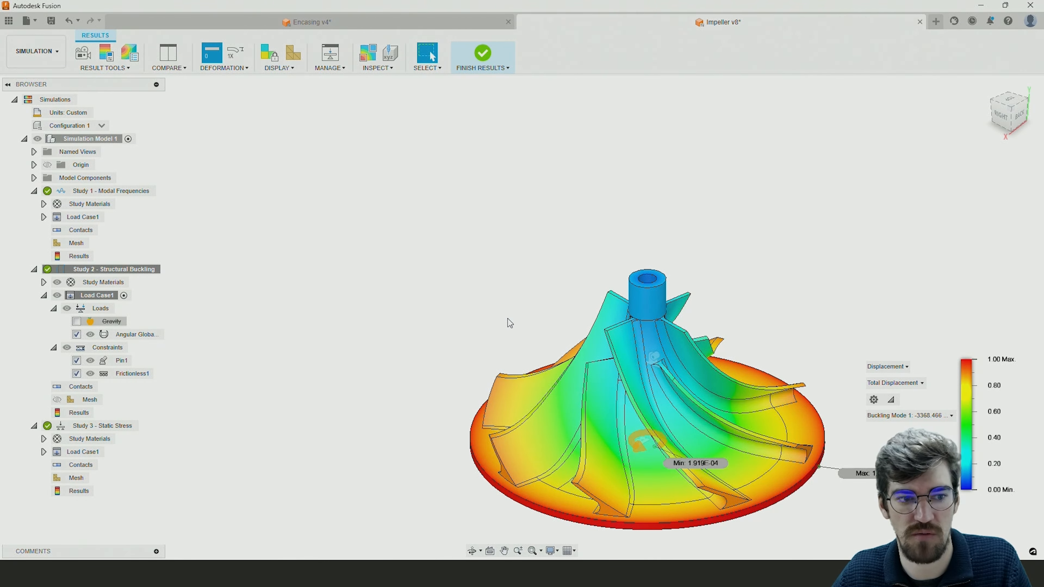
# Step: Examine the total displacement of Buckling Mode 1 on the disc rim, blades and hub from several sides
pyautogui.scroll(-2, 499, 306)
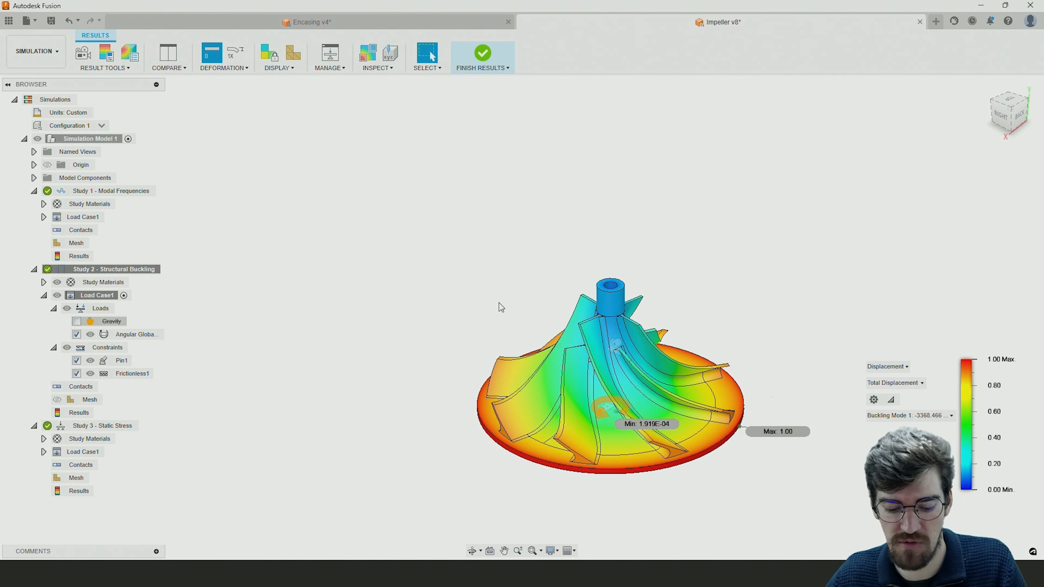
pyautogui.moveTo(506, 312)
pyautogui.keyDown('shift'); pyautogui.mouseDown(button='middle')
pyautogui.moveTo(550, 292)
pyautogui.moveTo(513, 321)
pyautogui.mouseUp(button='middle'); pyautogui.keyUp('shift')
pyautogui.scroll(3, 663, 457)
pyautogui.keyDown('shift'); pyautogui.moveTo(701, 460); pyautogui.dragTo(729, 444, button='middle'); pyautogui.keyUp('shift')
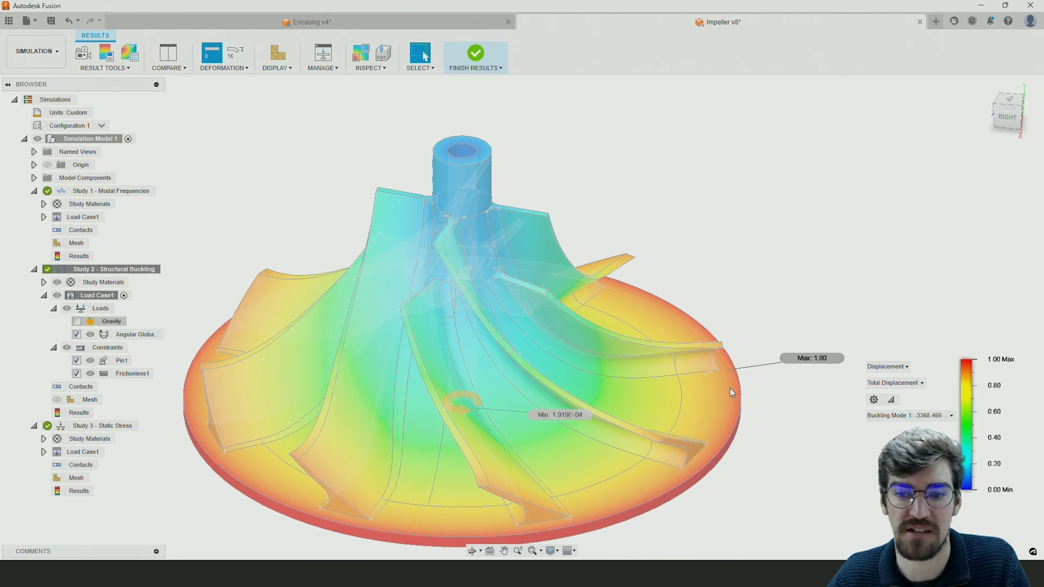
pyautogui.keyDown('shift'); pyautogui.moveTo(635, 506); pyautogui.dragTo(701, 386, button='middle'); pyautogui.keyUp('shift')
pyautogui.scroll(-4, 706, 325)
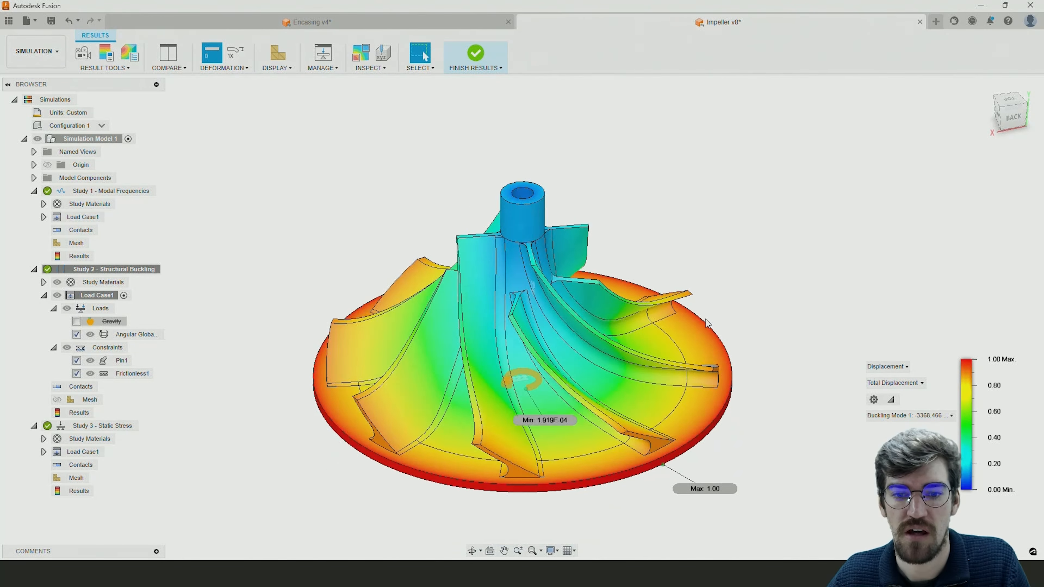
# Step: Review the displacement components and result types offered for the buckling plot, keeping Total Displacement
pyautogui.click(902, 383)
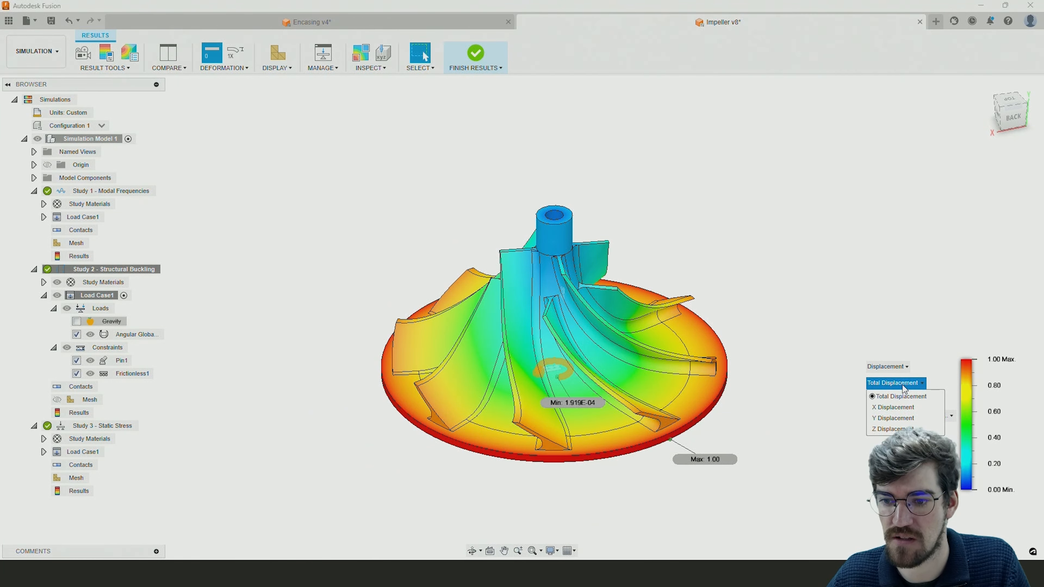
pyautogui.click(902, 383)
pyautogui.click(894, 367)
pyautogui.click(894, 368)
pyautogui.keyDown('shift'); pyautogui.moveTo(732, 349); pyautogui.dragTo(789, 359, button='middle'); pyautogui.keyUp('shift')
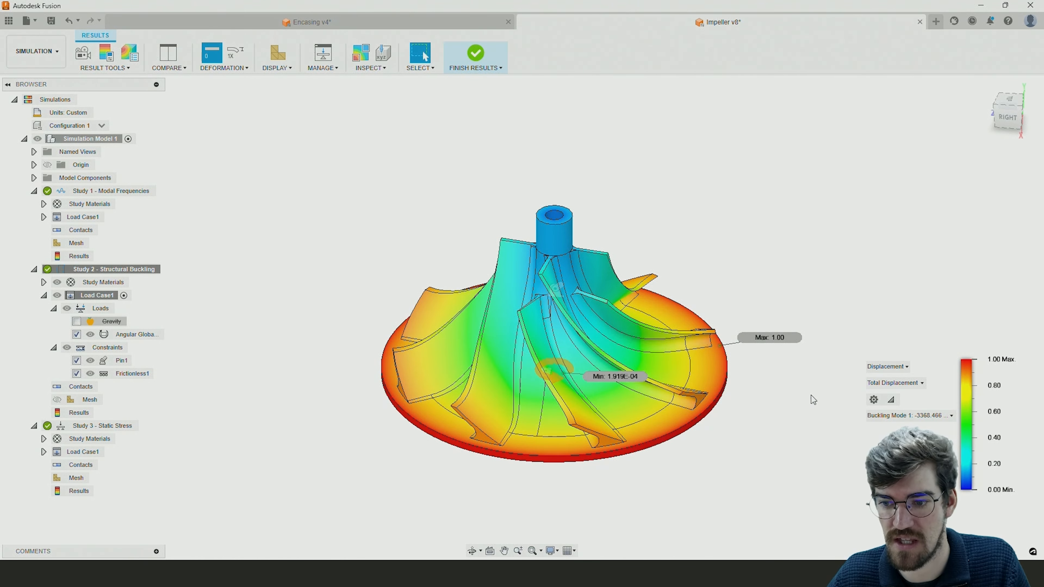
# Step: Display Buckling Mode 2 and examine the deformation around the impeller and up close
pyautogui.click(921, 416)
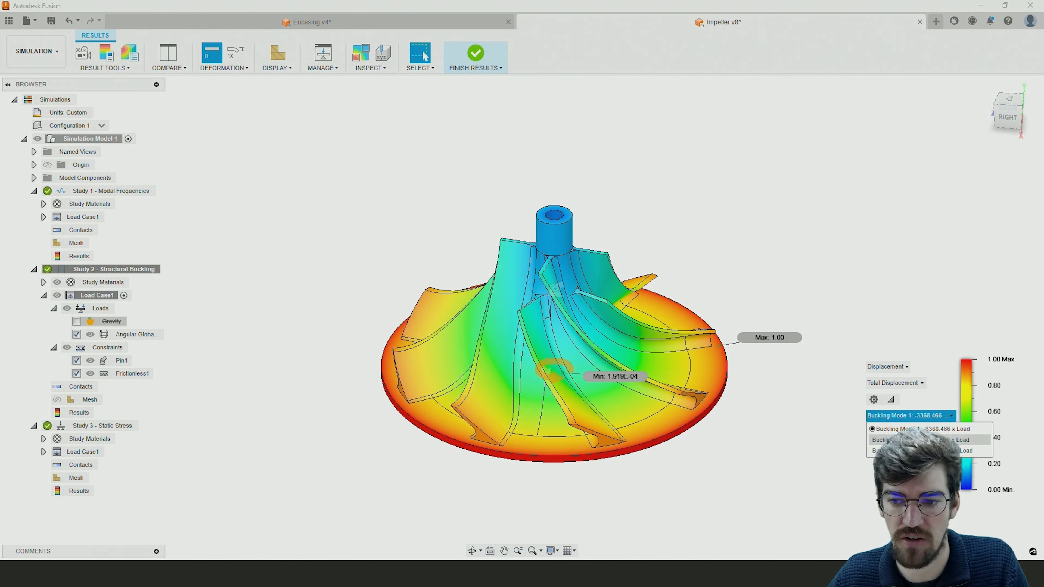
pyautogui.click(920, 440)
pyautogui.keyDown('shift'); pyautogui.moveTo(729, 395); pyautogui.dragTo(468, 401, button='middle'); pyautogui.keyUp('shift')
pyautogui.scroll(5, 487, 394)
pyautogui.scroll(-5, 487, 394)
# Step: Display Buckling Mode 3, examine the displacement on the blades, and finish the buckling results
pyautogui.click(920, 415)
pyautogui.click(920, 451)
pyautogui.keyDown('shift'); pyautogui.moveTo(699, 370); pyautogui.dragTo(587, 320, button='middle'); pyautogui.keyUp('shift')
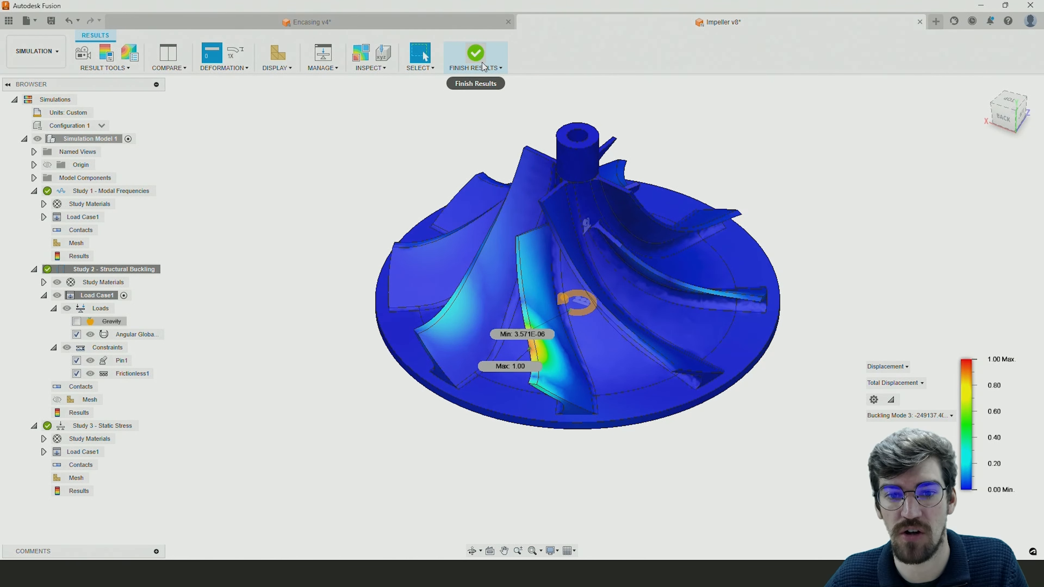
pyautogui.click(476, 53)
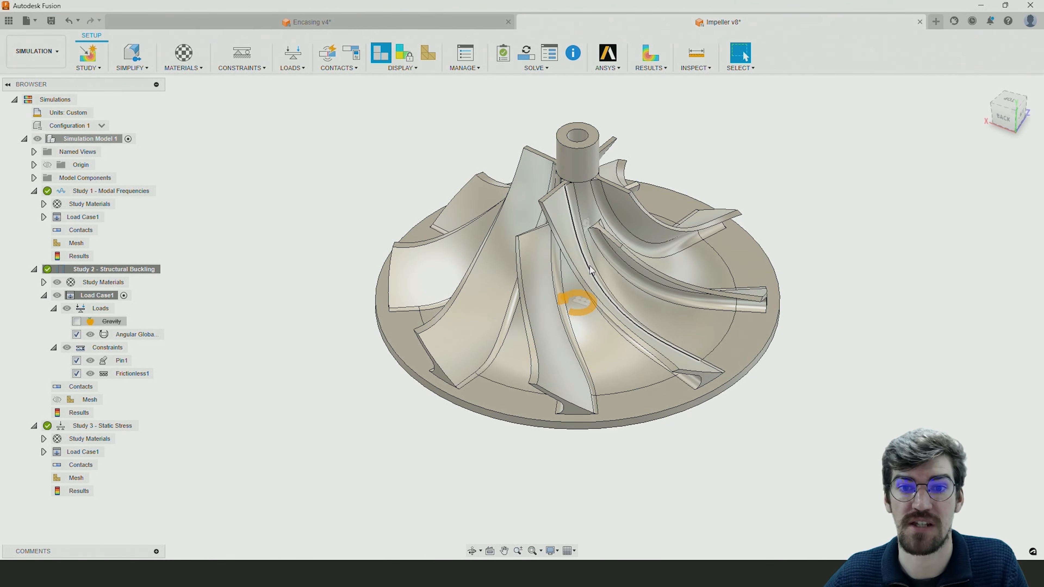
pyautogui.keyDown('shift'); pyautogui.moveTo(589, 266); pyautogui.dragTo(580, 352, button='middle'); pyautogui.keyUp('shift')
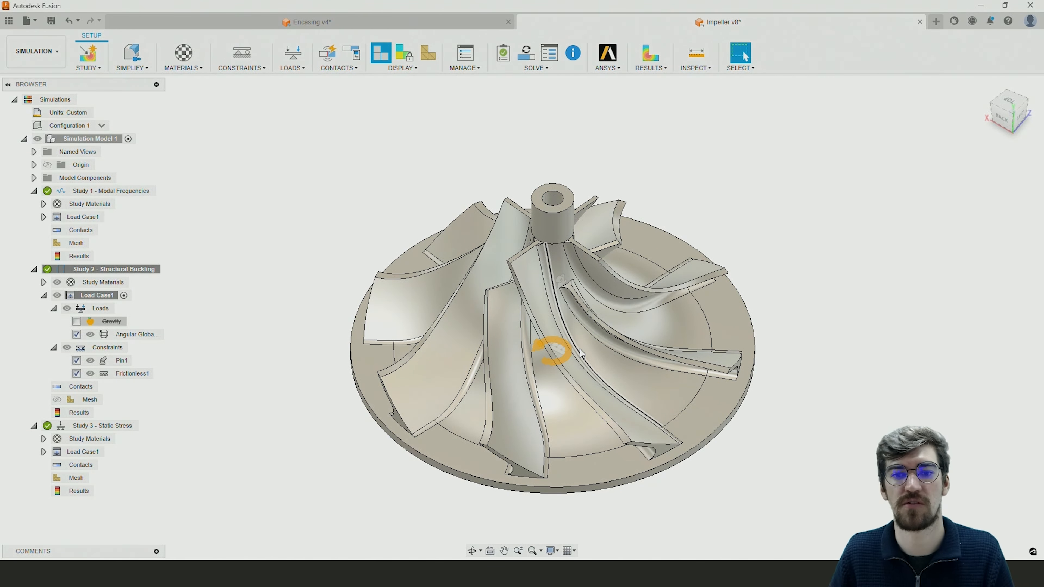
pyautogui.keyDown('shift'); pyautogui.moveTo(580, 353); pyautogui.dragTo(662, 179, button='middle'); pyautogui.keyUp('shift')
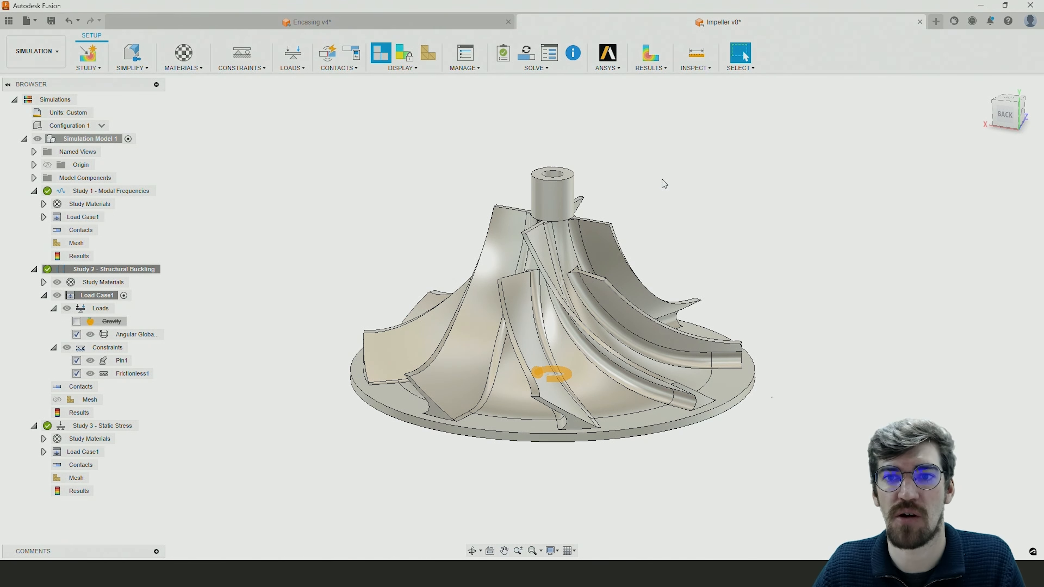